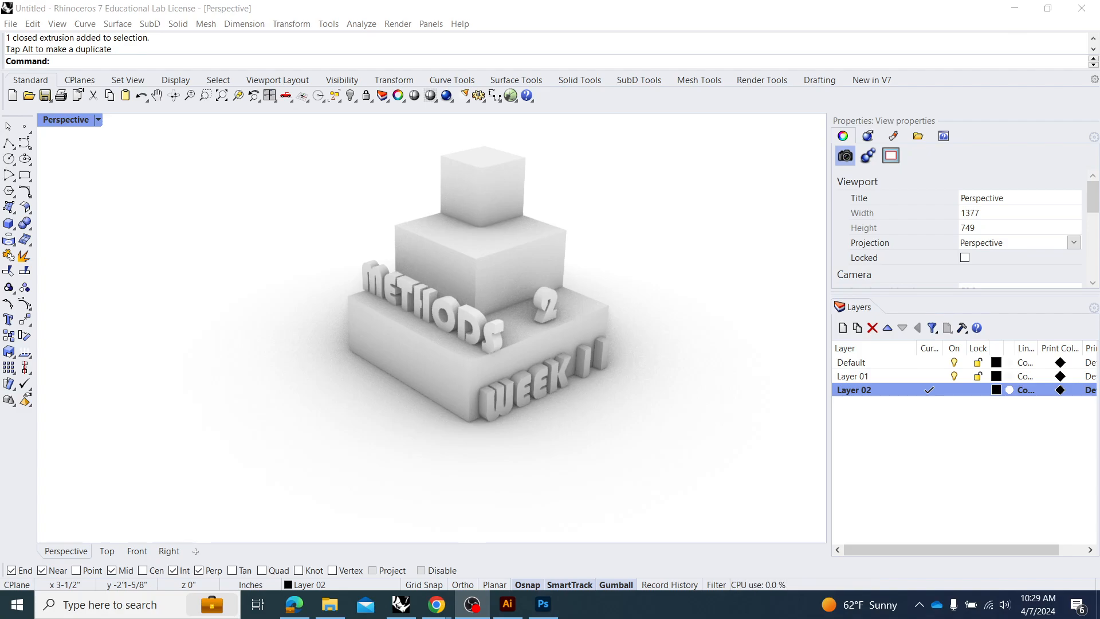
# Make Layer 01 current, turn off Layer 02, and set the perspective viewport to Shaded display.
pyautogui.click(929, 376)
pyautogui.click(954, 391)
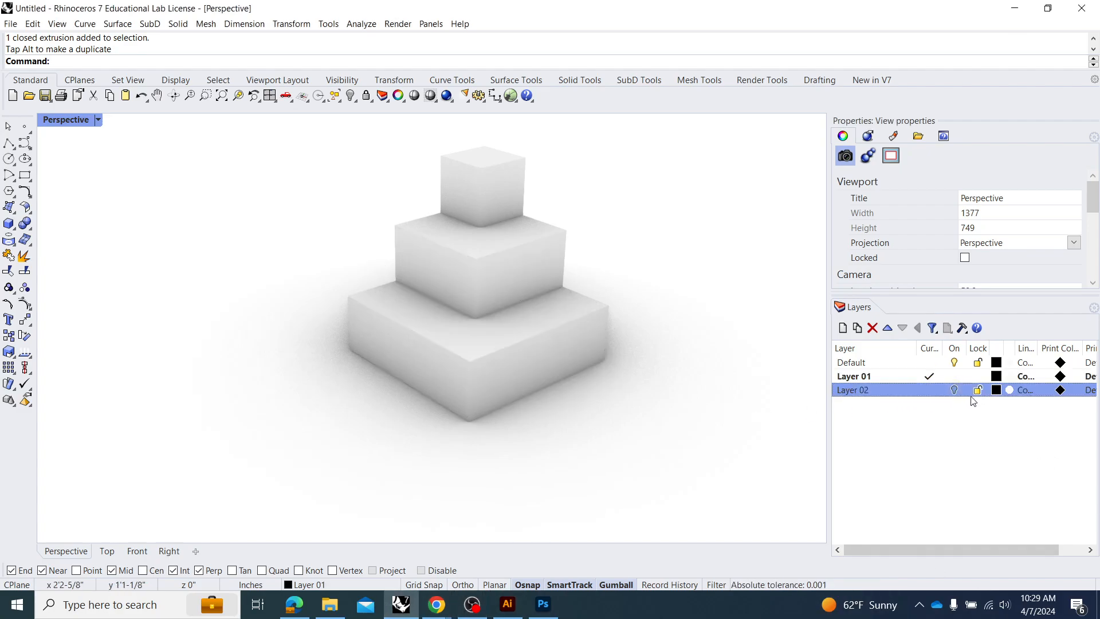
pyautogui.click(94, 120)
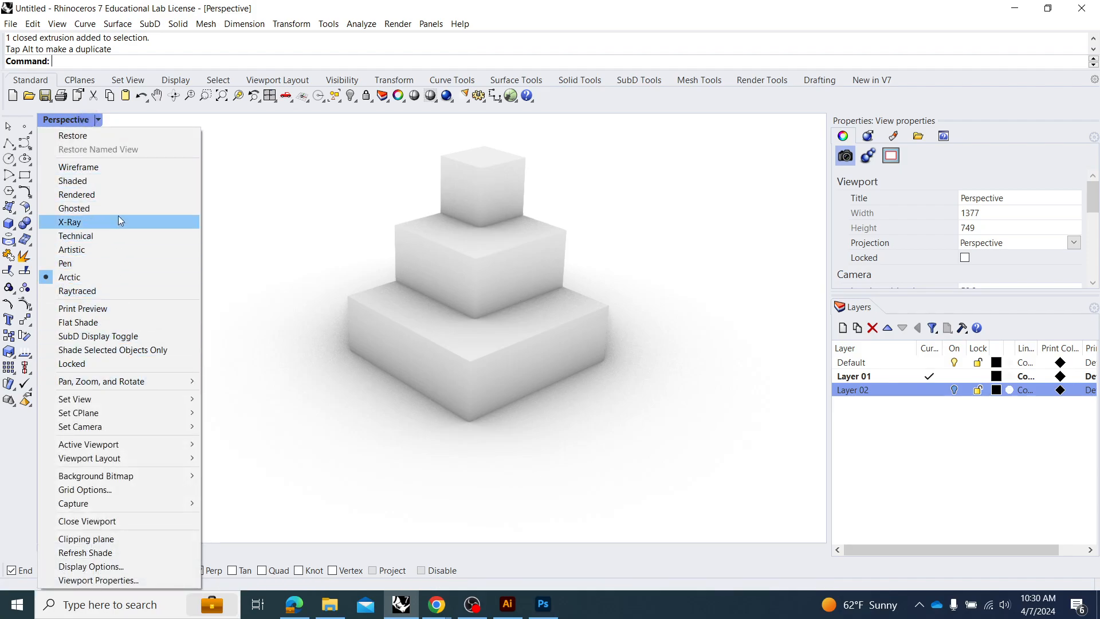
pyautogui.click(125, 185)
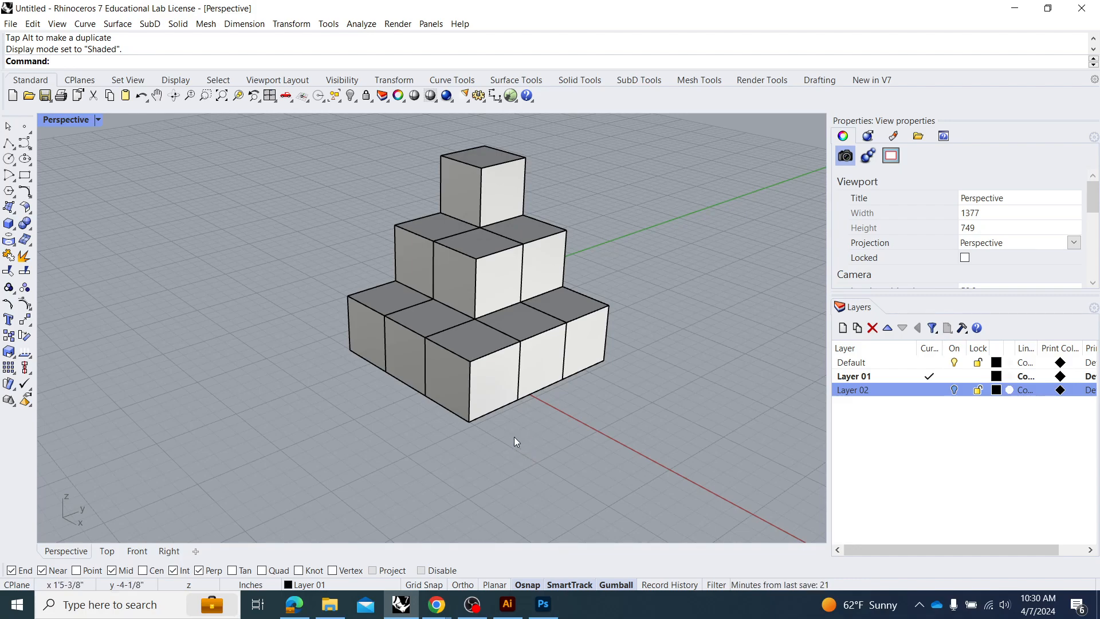
# Save an angled perspective view of the stacked cubes as a named view called Perspective_DEMO.
pyautogui.moveTo(507, 437)
pyautogui.mouseDown()
pyautogui.moveTo(495, 429)
pyautogui.moveTo(505, 416)
pyautogui.moveTo(515, 441)
pyautogui.moveTo(503, 443)
pyautogui.mouseUp()
pyautogui.click(57, 120)
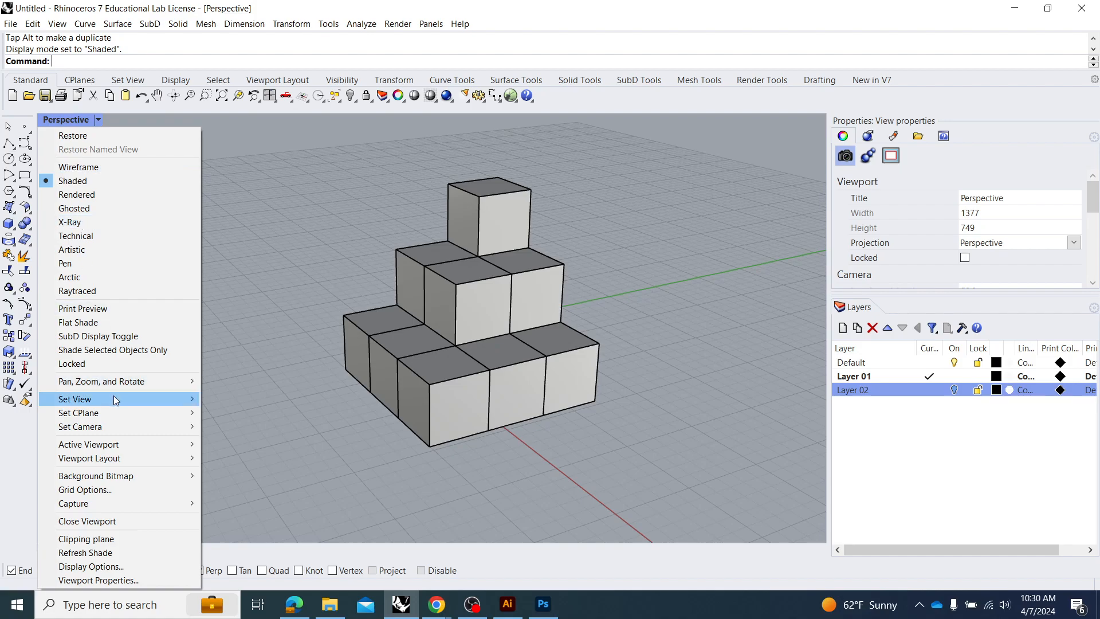
pyautogui.moveTo(114, 399)
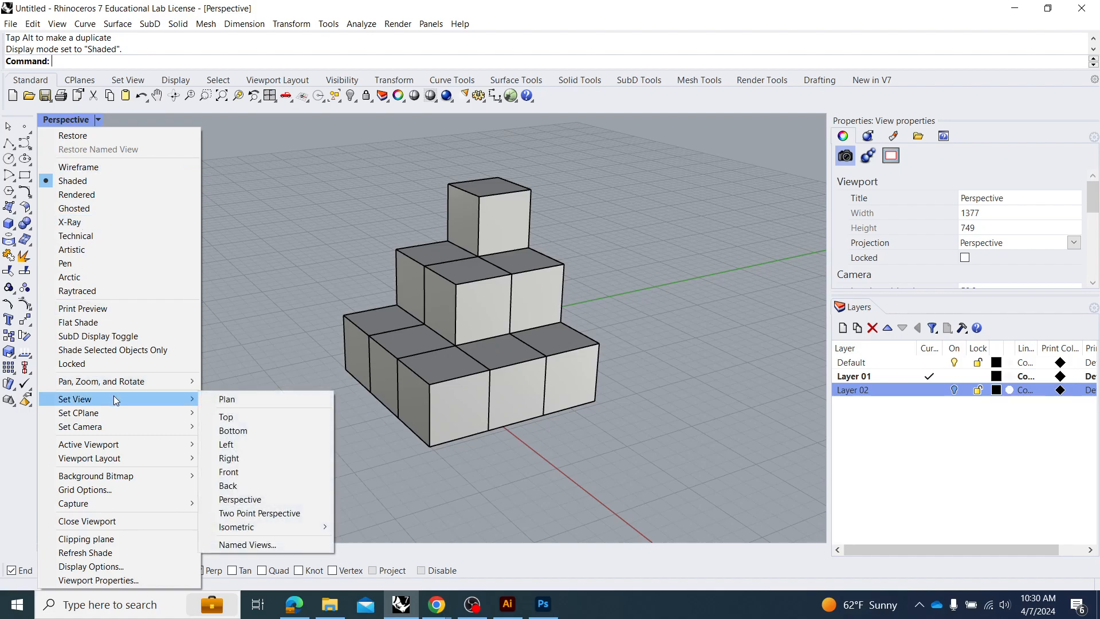
pyautogui.click(282, 546)
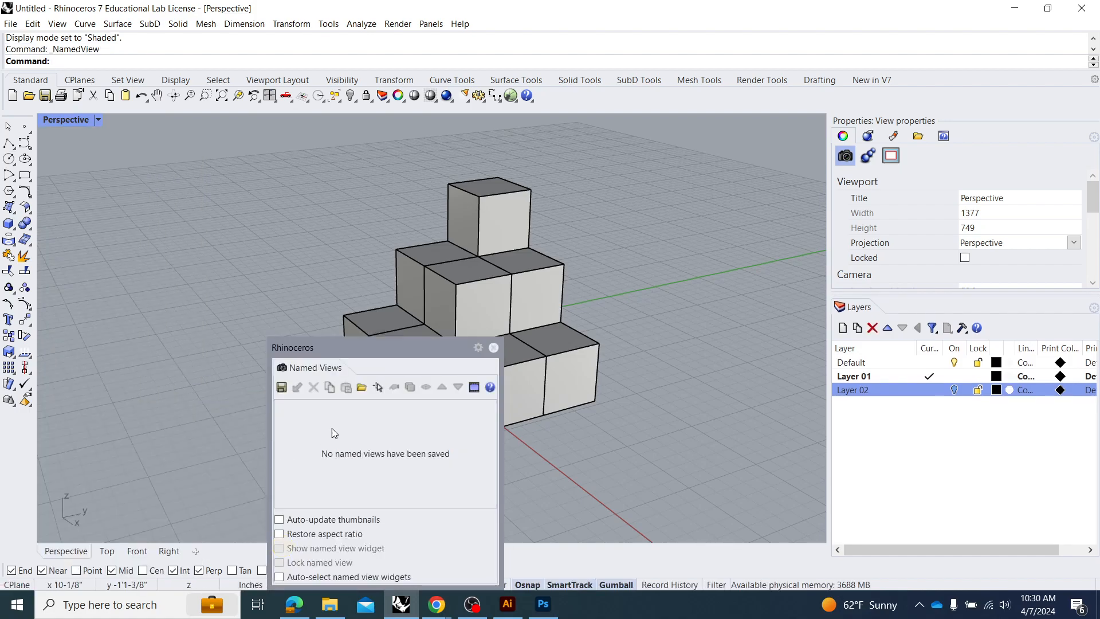
pyautogui.moveTo(364, 347); pyautogui.dragTo(140, 134)
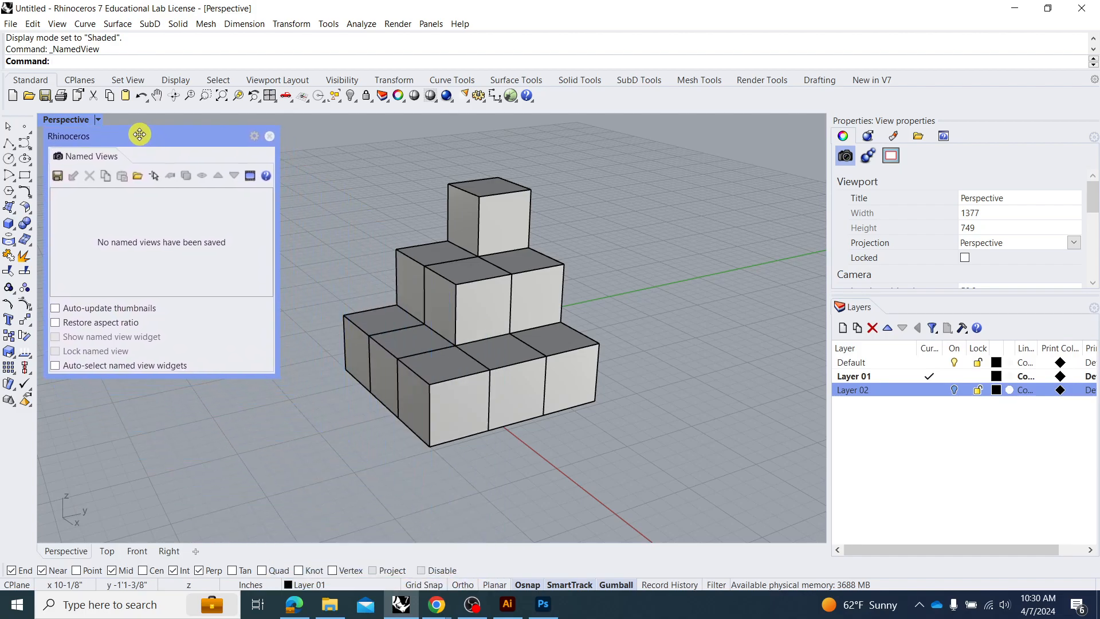
pyautogui.click(58, 176)
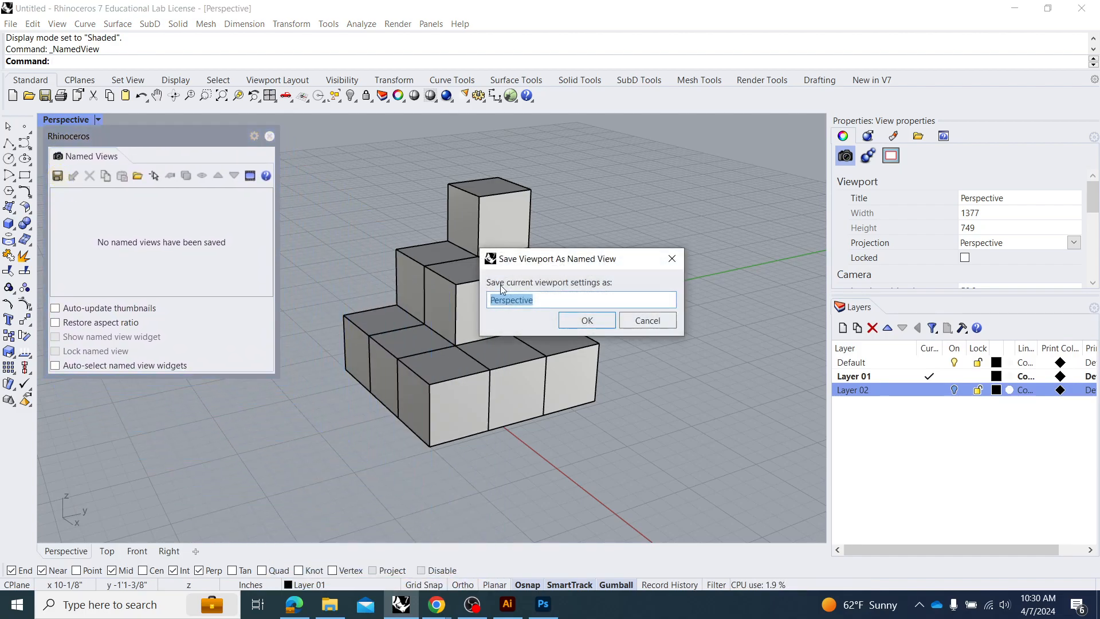
pyautogui.click(535, 299)
pyautogui.write('_DEMO')
pyautogui.press('Return')
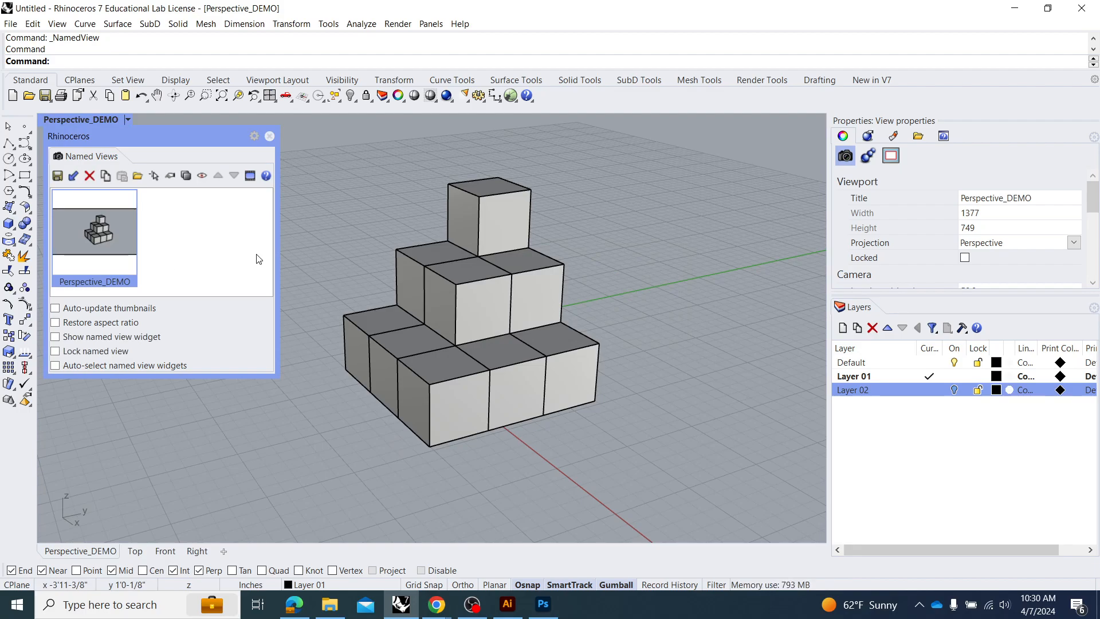
# Restore the Perspective_DEMO named view after orbiting away from it, and close the named views window.
pyautogui.moveTo(345, 245)
pyautogui.mouseDown()
pyautogui.moveTo(430, 245)
pyautogui.moveTo(501, 191)
pyautogui.moveTo(553, 250)
pyautogui.mouseUp()
pyautogui.doubleClick(83, 237)
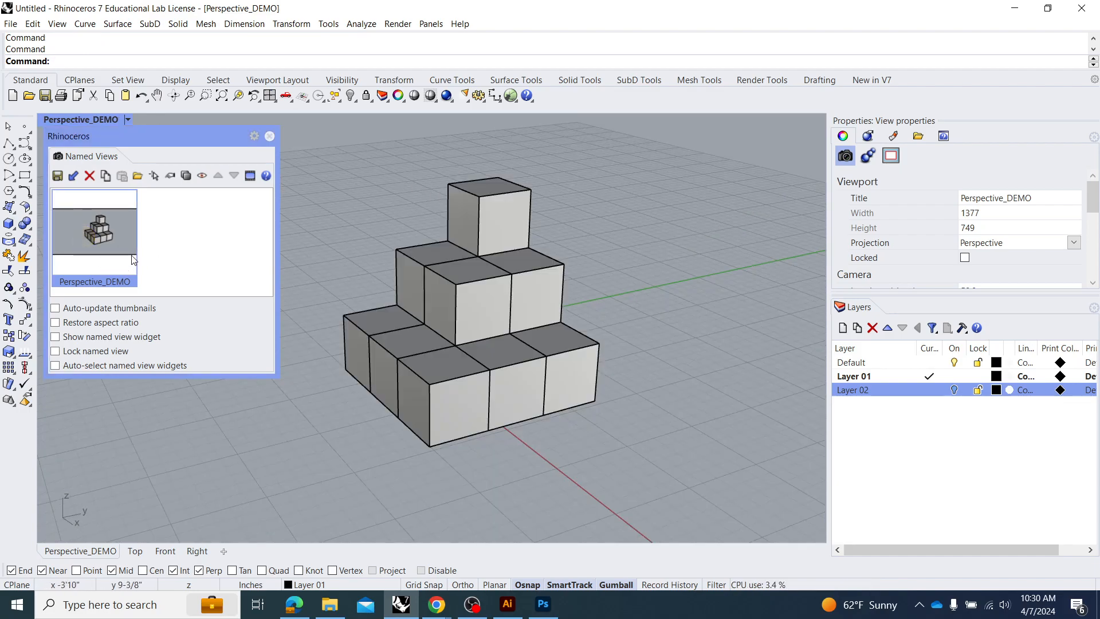
pyautogui.click(321, 170)
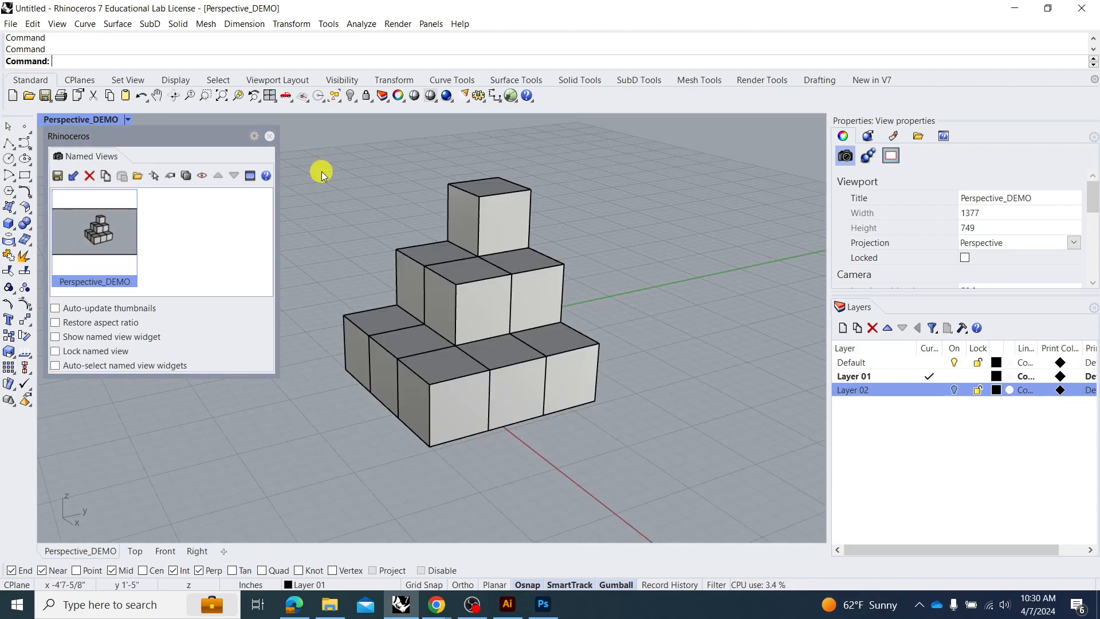
pyautogui.click(269, 137)
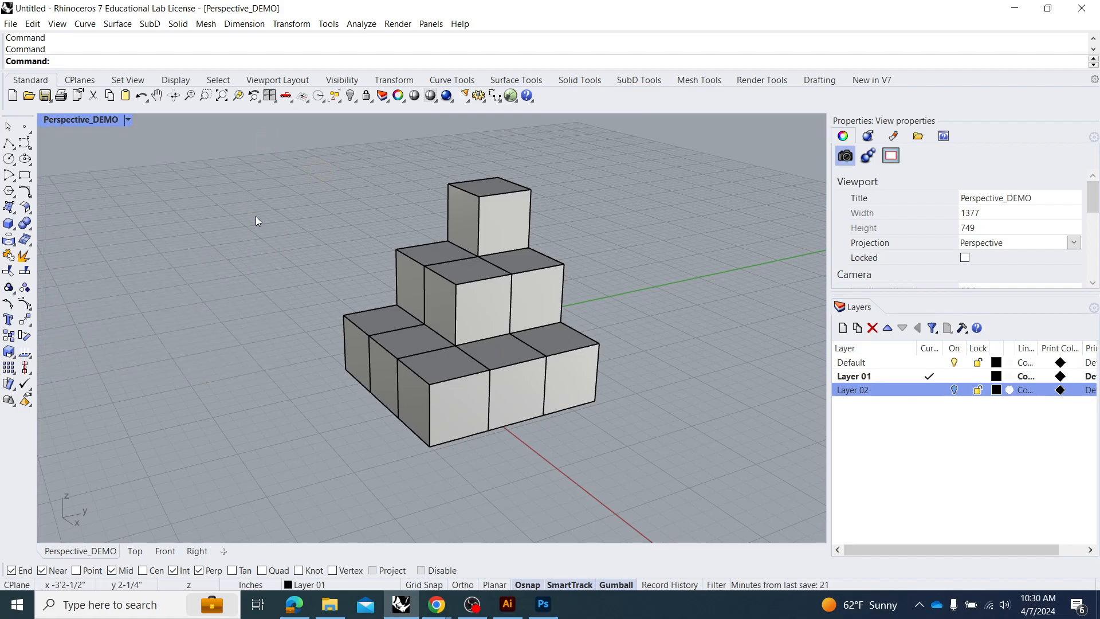
# Switch to the Edge browser, read the Enscape article on Synchronize Views in Rhino, and return to Rhino.
pyautogui.click(429, 612)
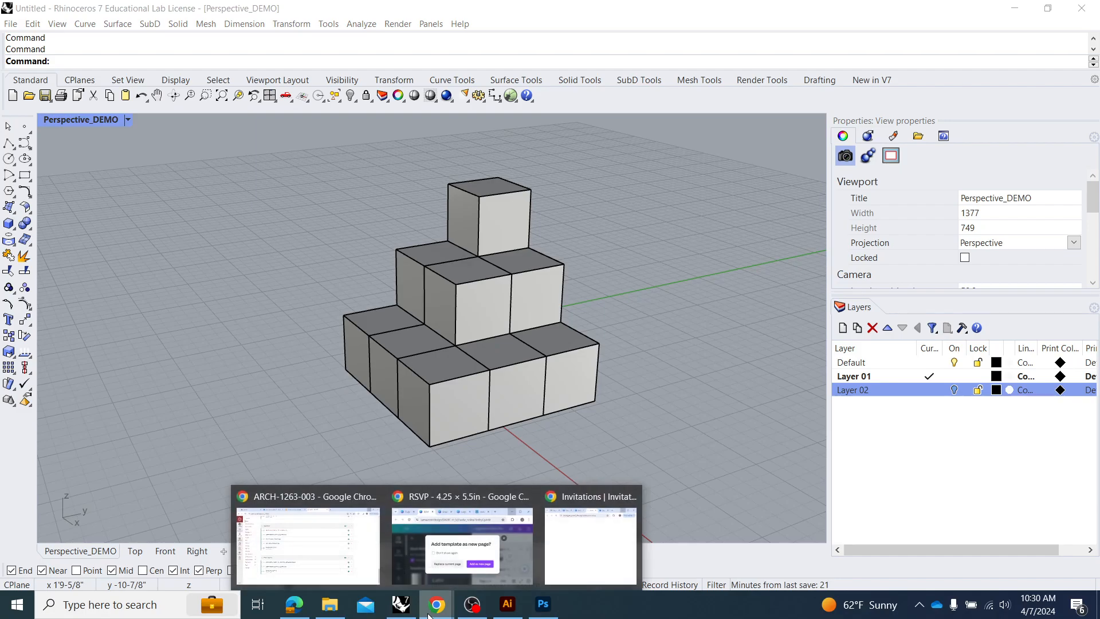
pyautogui.click(273, 416)
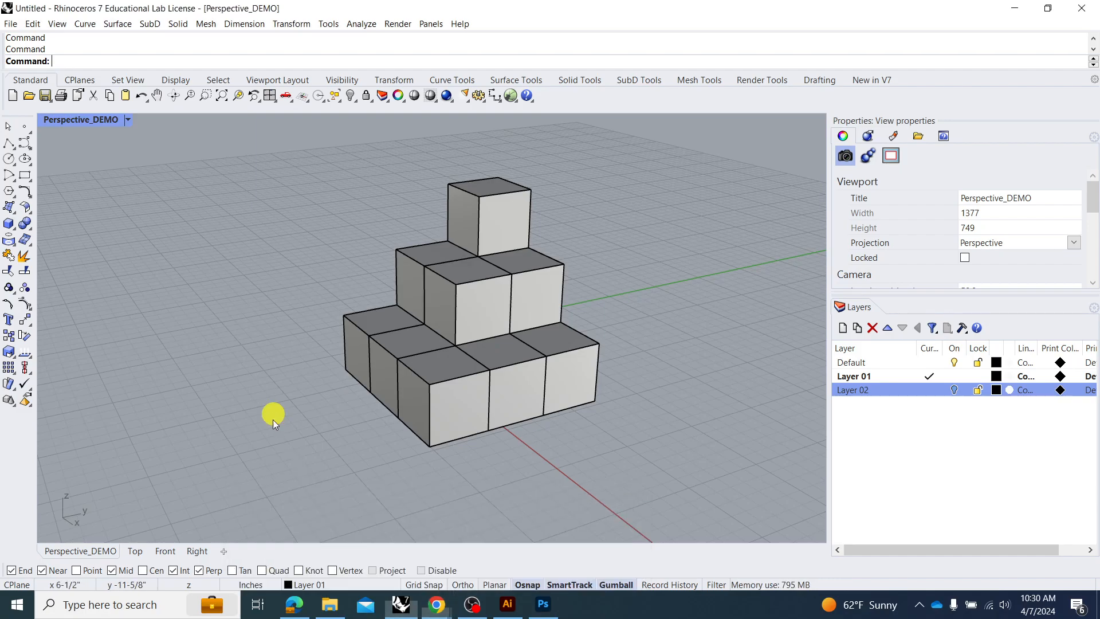
pyautogui.click(297, 610)
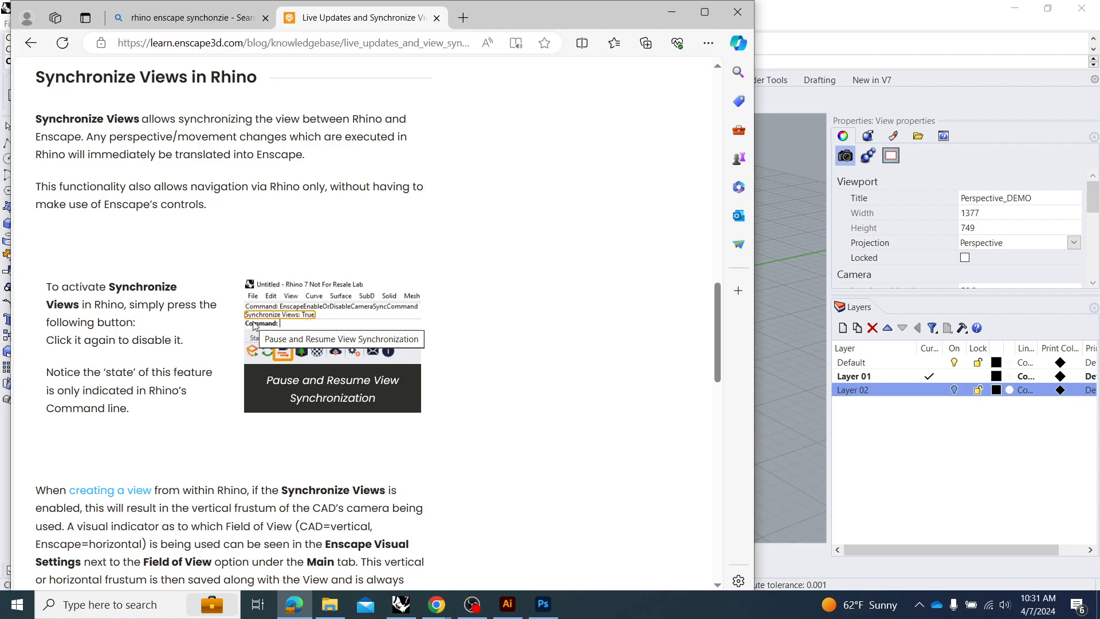
pyautogui.scroll(-1, 227, 338)
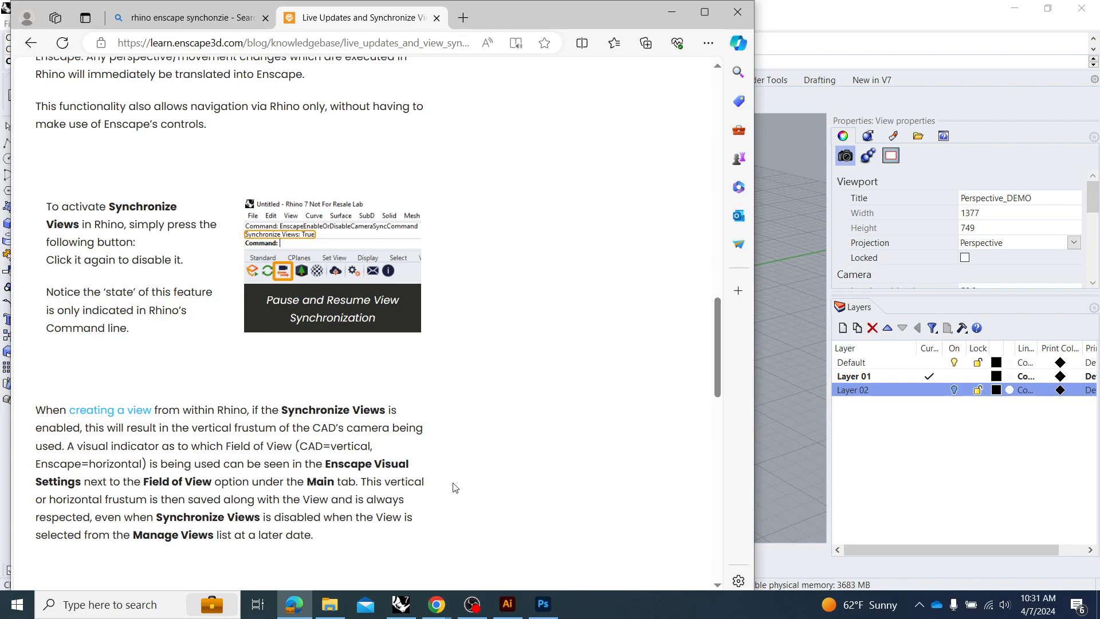
pyautogui.click(675, 12)
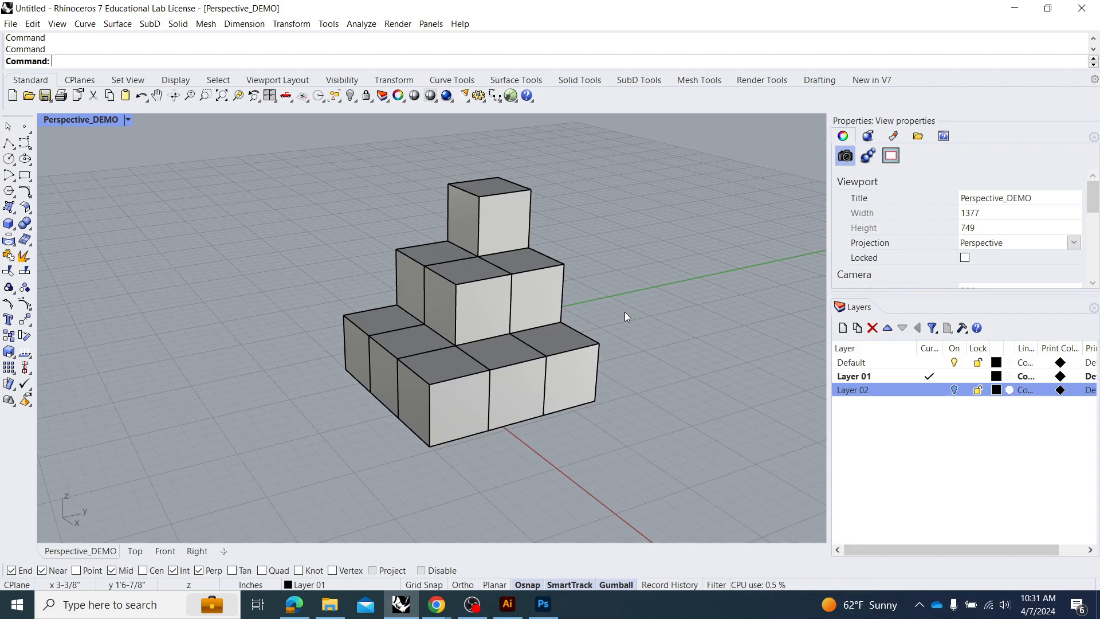
# Create a Make2D drawing of all the stacked cubes from the Perspective_DEMO view, using the layer name Demo.
pyautogui.click(660, 321)
pyautogui.moveTo(658, 142); pyautogui.dragTo(297, 506)
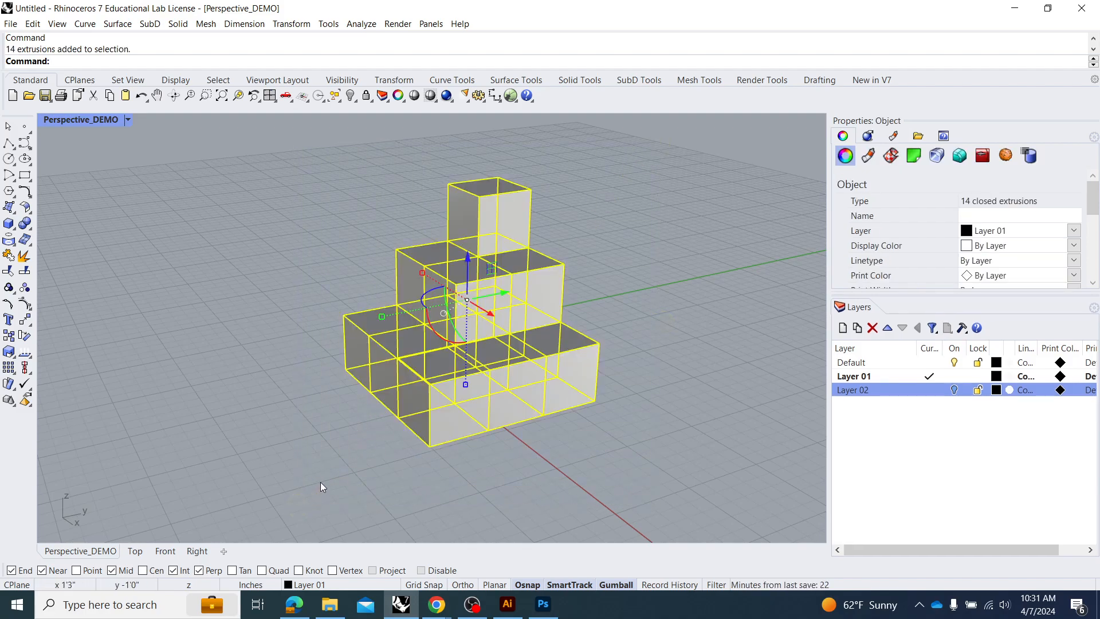
pyautogui.write('Make2D')
pyautogui.press('Return')
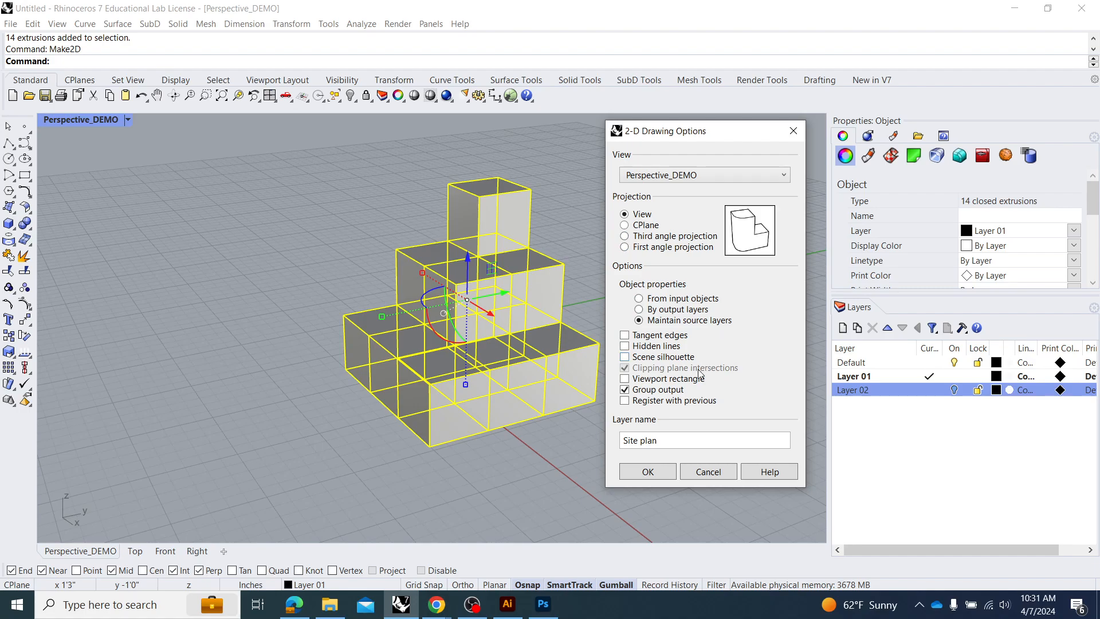
pyautogui.click(624, 377)
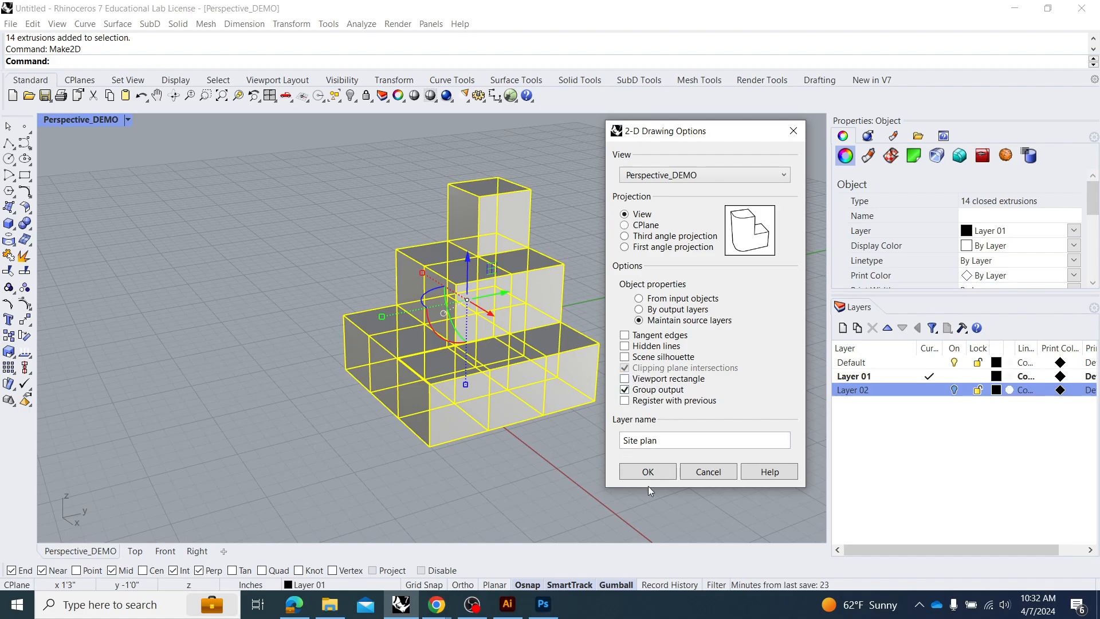
pyautogui.moveTo(670, 445); pyautogui.dragTo(606, 444)
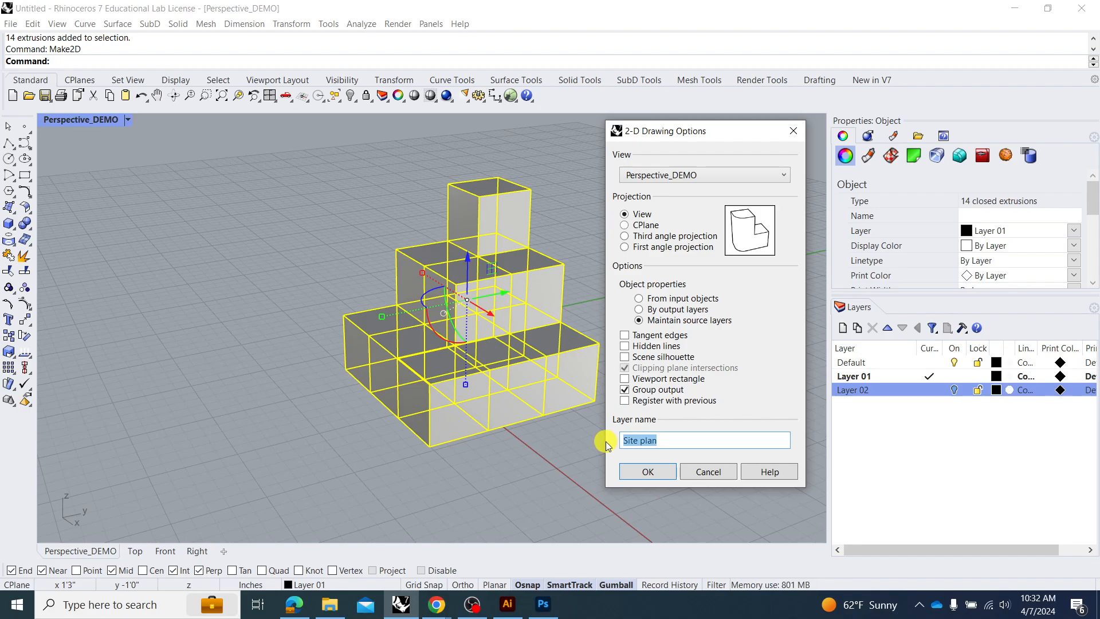
pyautogui.write('Demo')
pyautogui.press('Return')
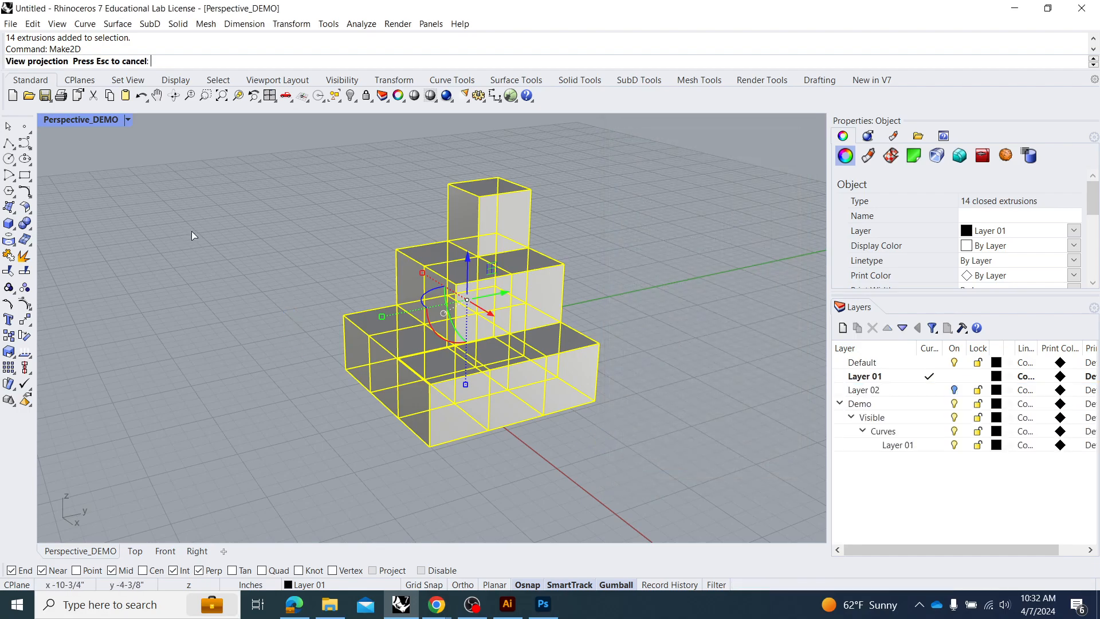
# Show the four-viewport layout and move the 2D linework farther along the X axis from the model in the Top view.
pyautogui.doubleClick(85, 120)
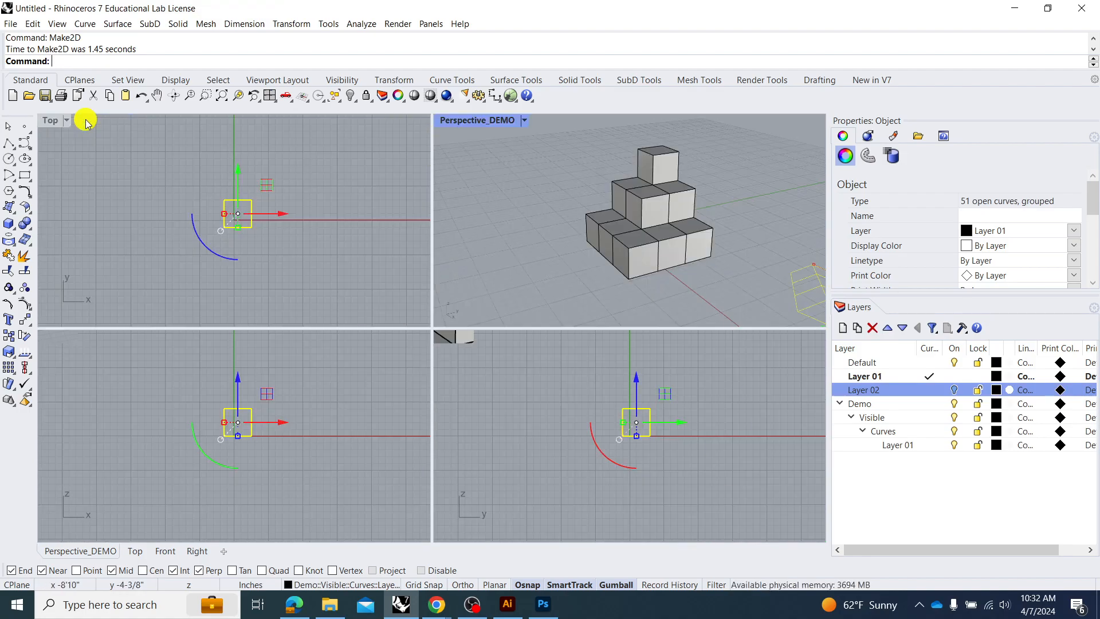
pyautogui.click(134, 211)
pyautogui.scroll(-11, 134, 211)
pyautogui.scroll(7, 247, 163)
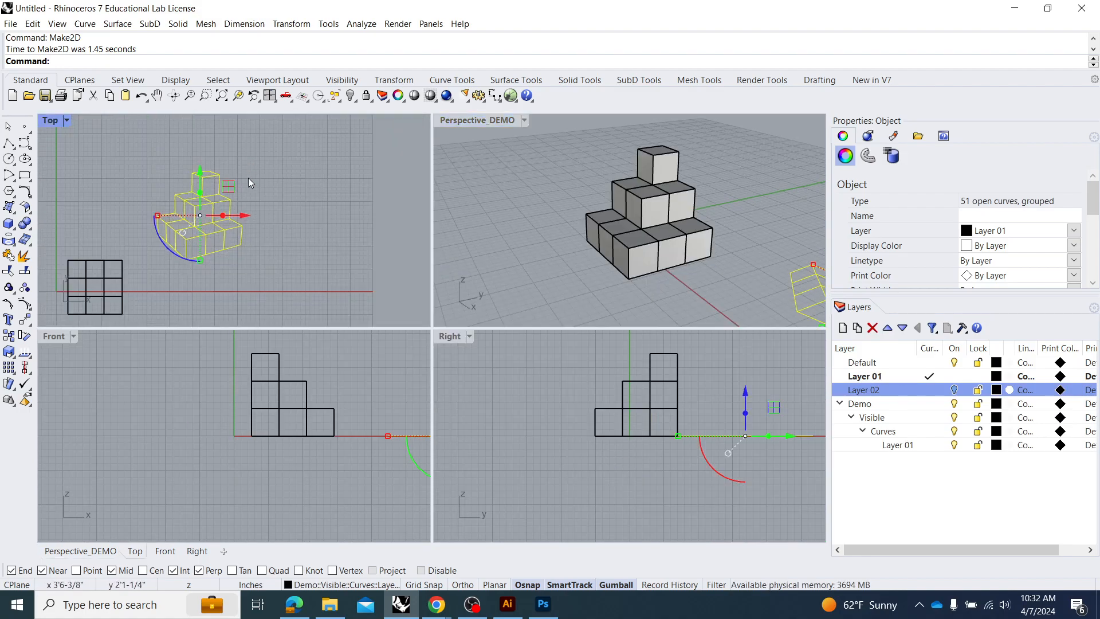
pyautogui.moveTo(243, 216); pyautogui.dragTo(318, 222)
pyautogui.scroll(6, 276, 211)
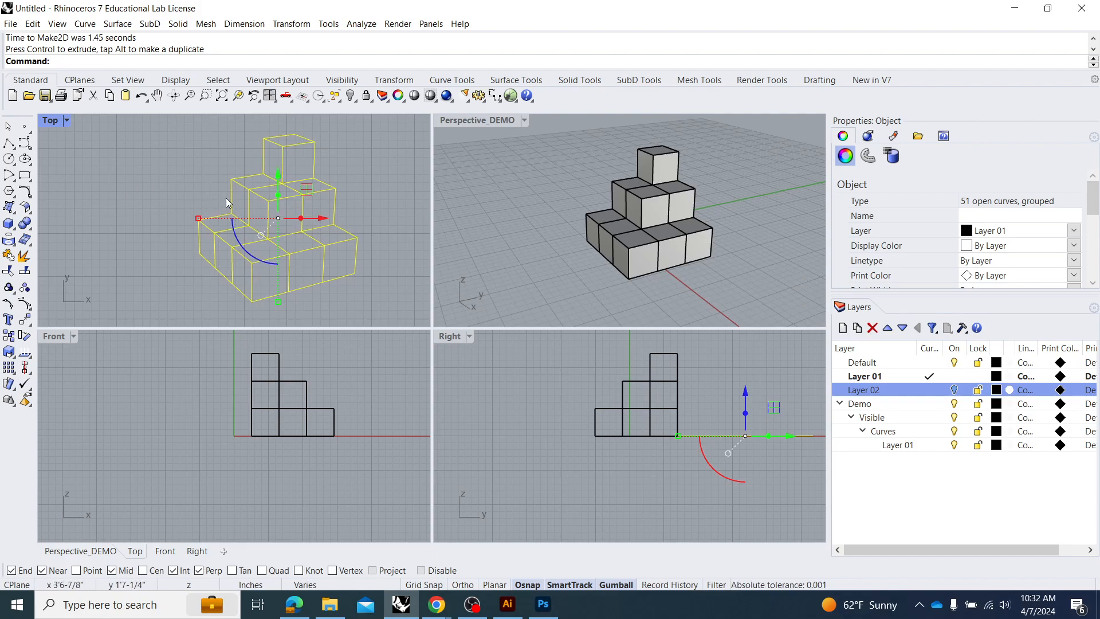
# Select all the 2D linework in the Top view and export it to Downloads as a Rhino 7 3D model named DEMO.
pyautogui.click(204, 165)
pyautogui.moveTo(404, 125)
pyautogui.mouseDown()
pyautogui.moveTo(264, 263)
pyautogui.moveTo(177, 322)
pyautogui.mouseUp()
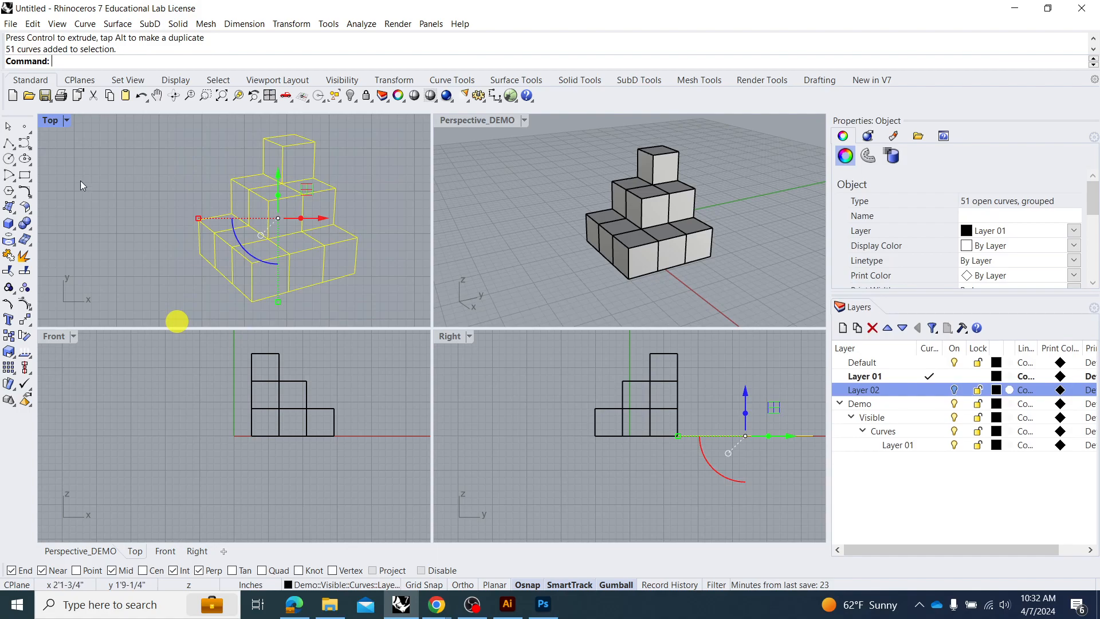
pyautogui.click(11, 24)
pyautogui.moveTo(31, 27)
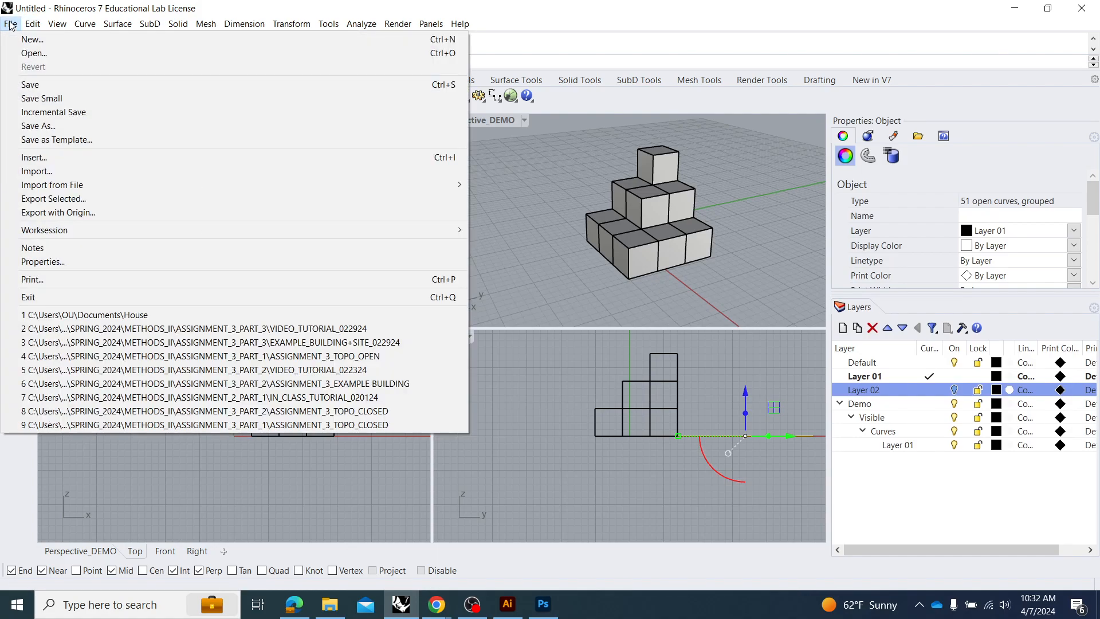
pyautogui.click(59, 200)
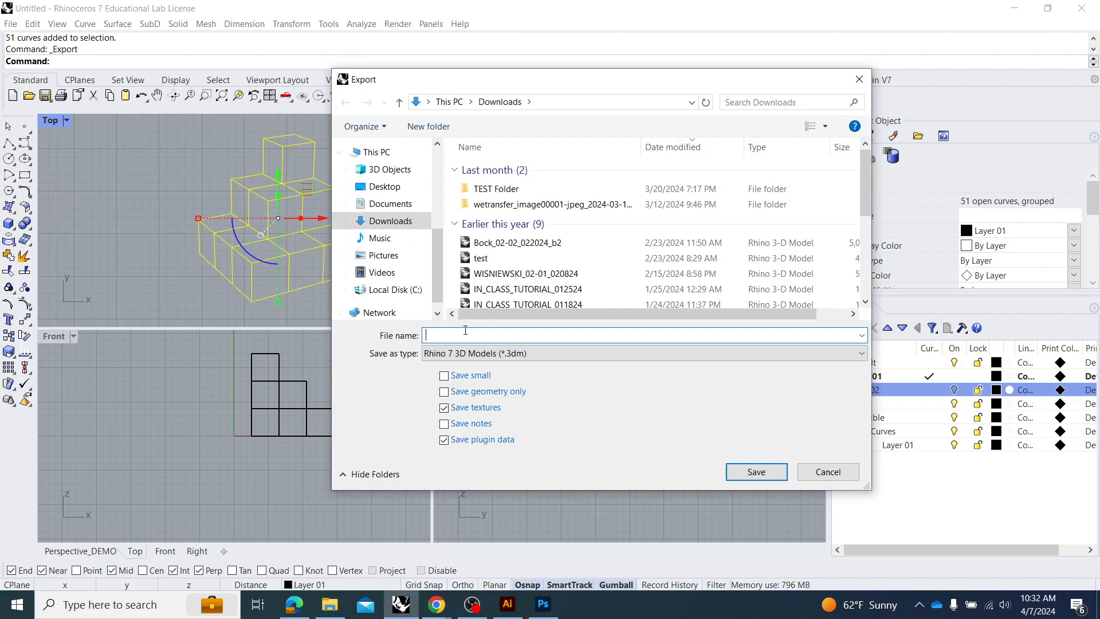
pyautogui.write('DEMO')
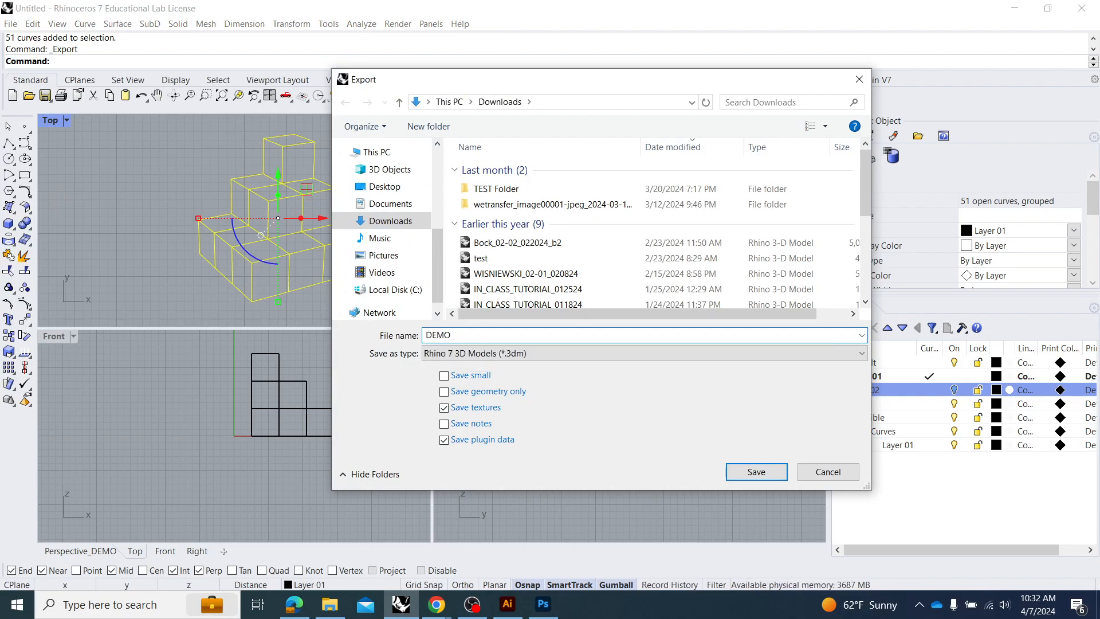
pyautogui.click(756, 471)
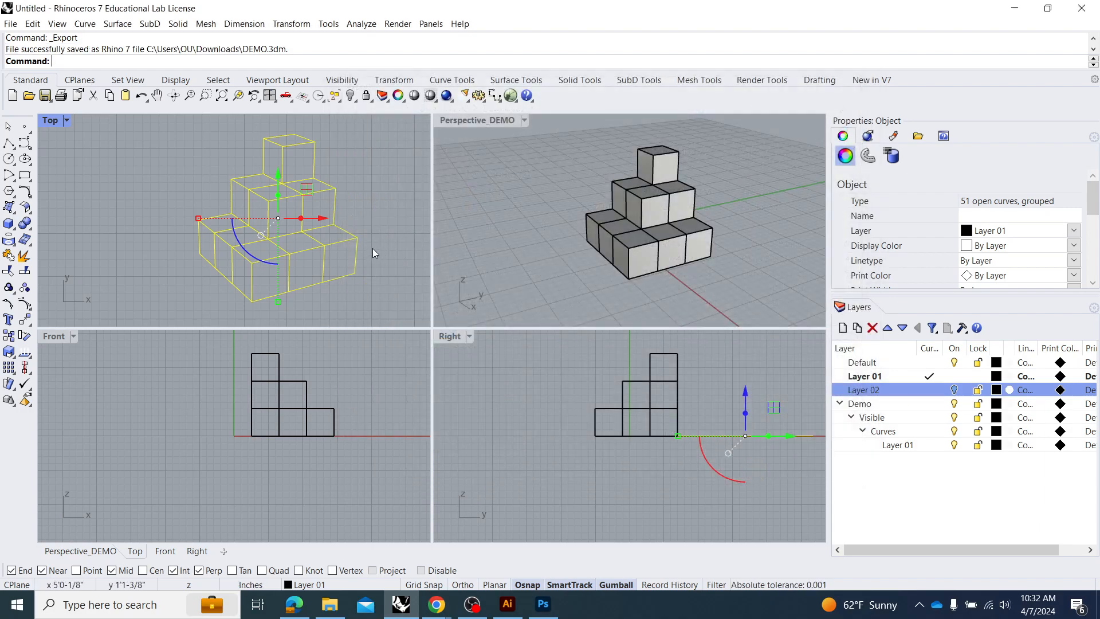
# Export the selected linework to Downloads as an Adobe Illustrator file named DEMO, using a snapshot of the current view in RGB.
pyautogui.rightClick(373, 216)
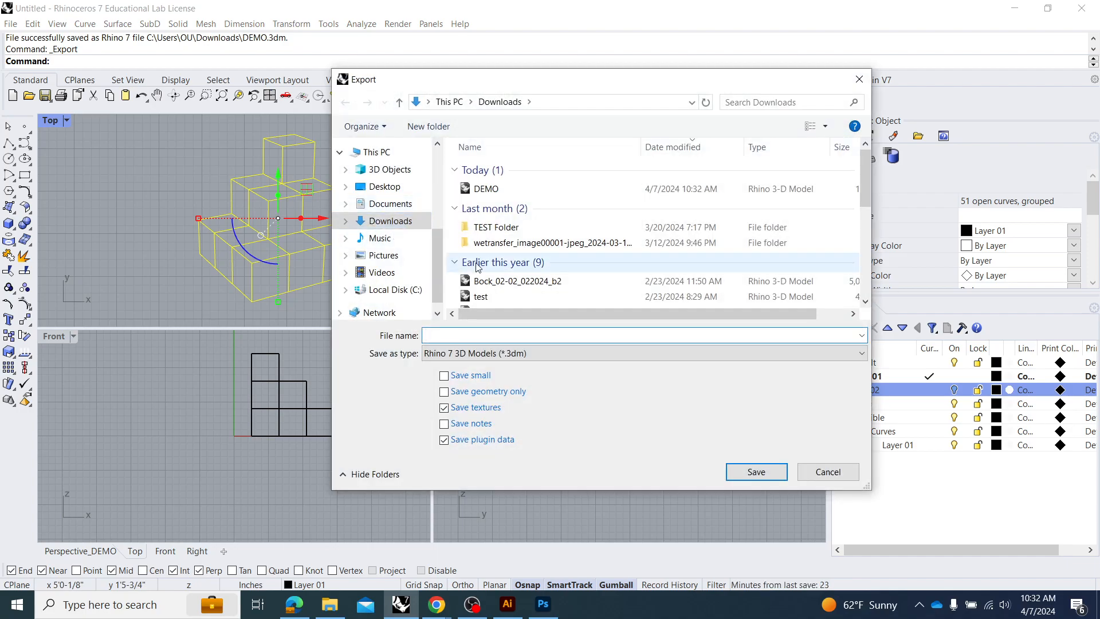
pyautogui.click(485, 188)
pyautogui.click(543, 350)
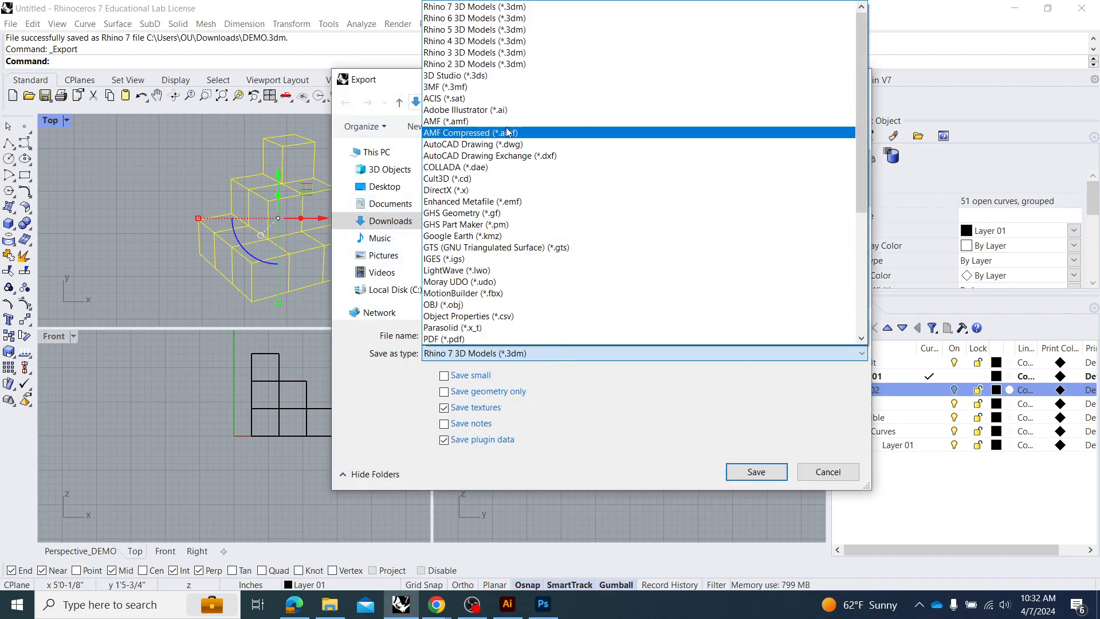
pyautogui.click(505, 111)
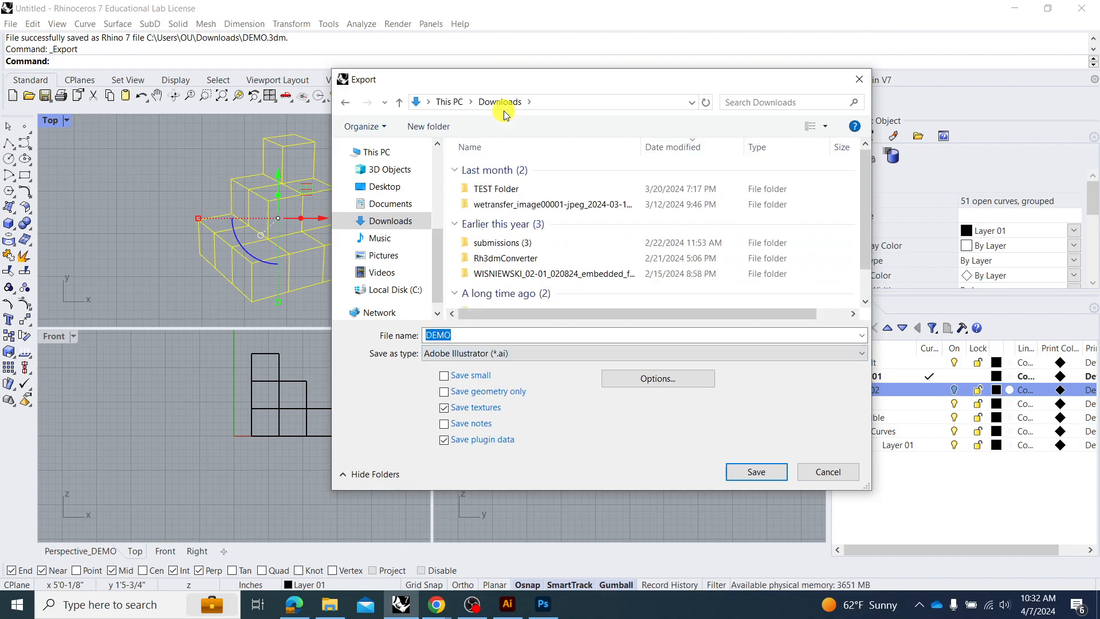
pyautogui.click(754, 473)
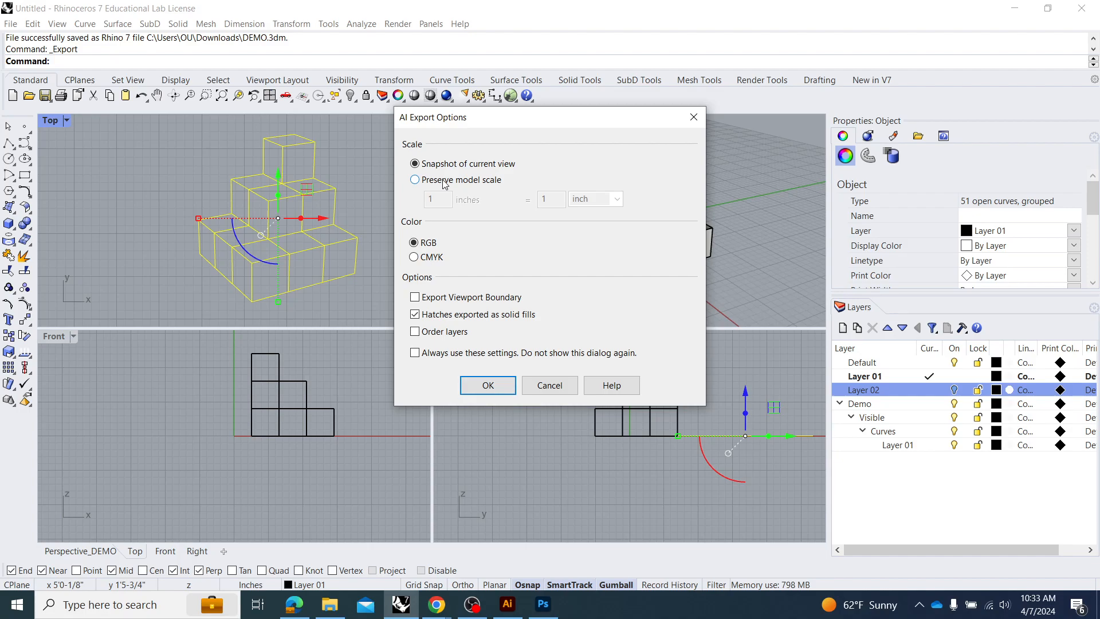
pyautogui.click(441, 181)
pyautogui.click(458, 166)
pyautogui.click(481, 387)
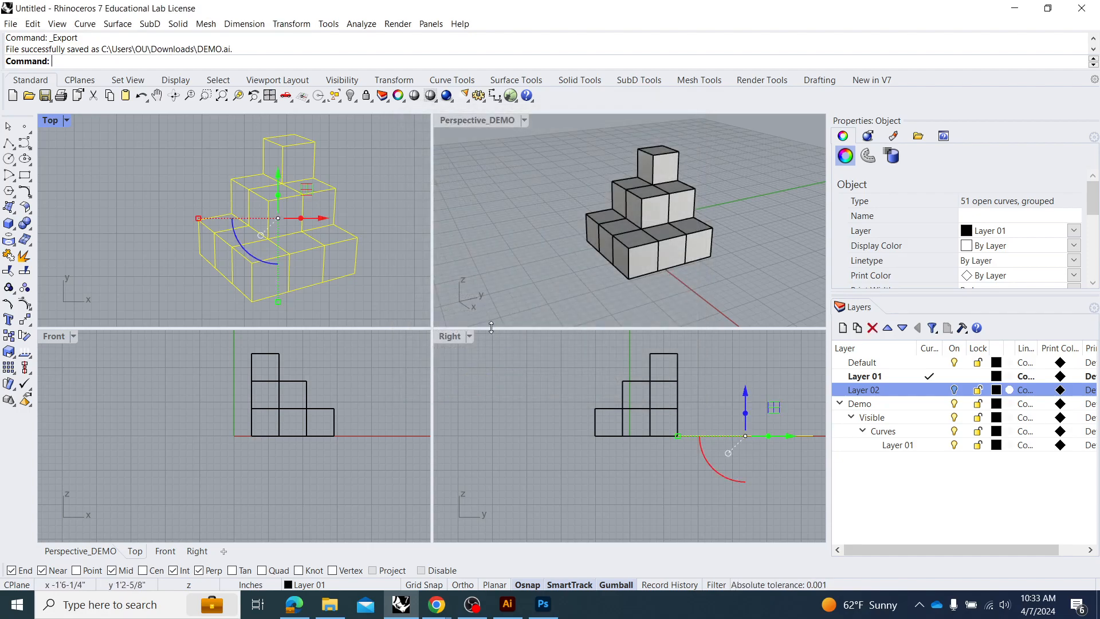
# Switch to Illustrator, open the DEMO Illustrator file from the Downloads folder, and dismiss the generative AI promotion.
pyautogui.click(508, 604)
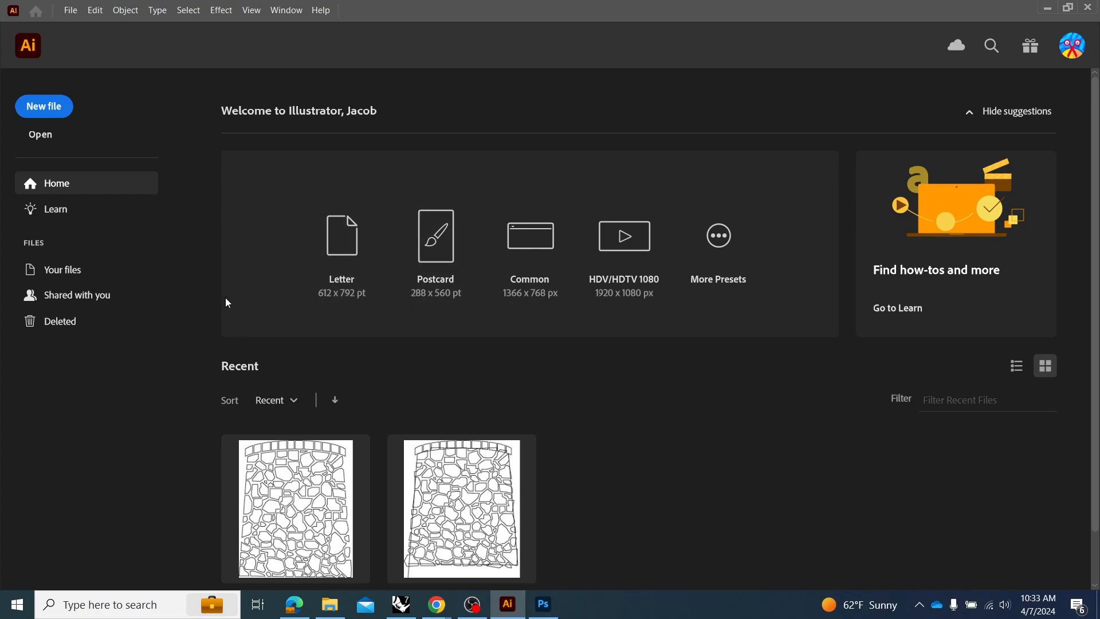
pyautogui.click(44, 134)
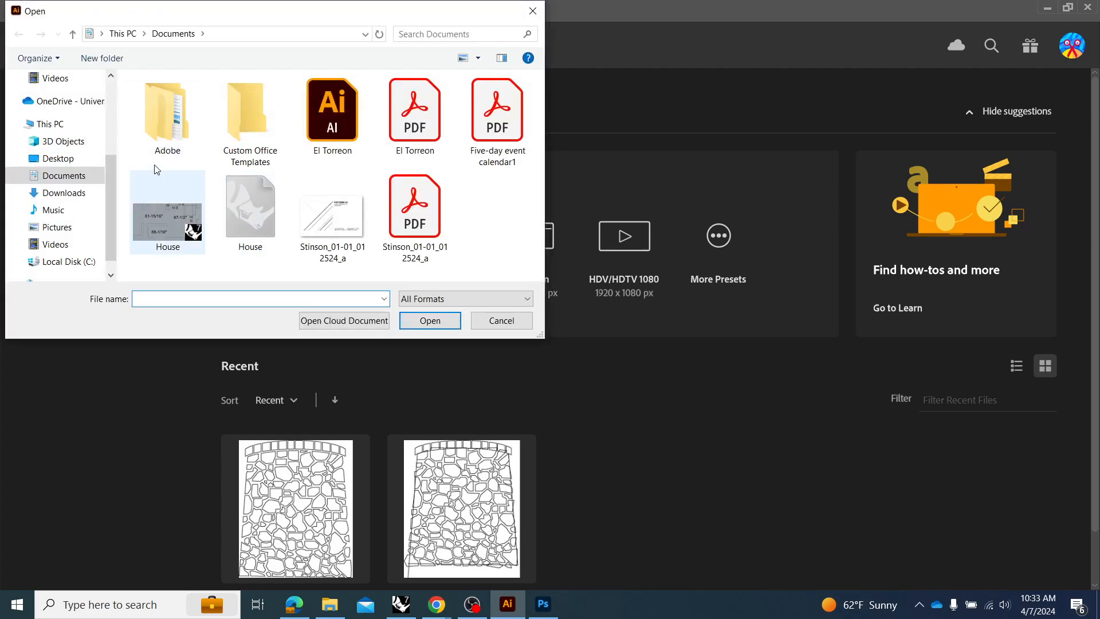
pyautogui.scroll(1, 57, 120)
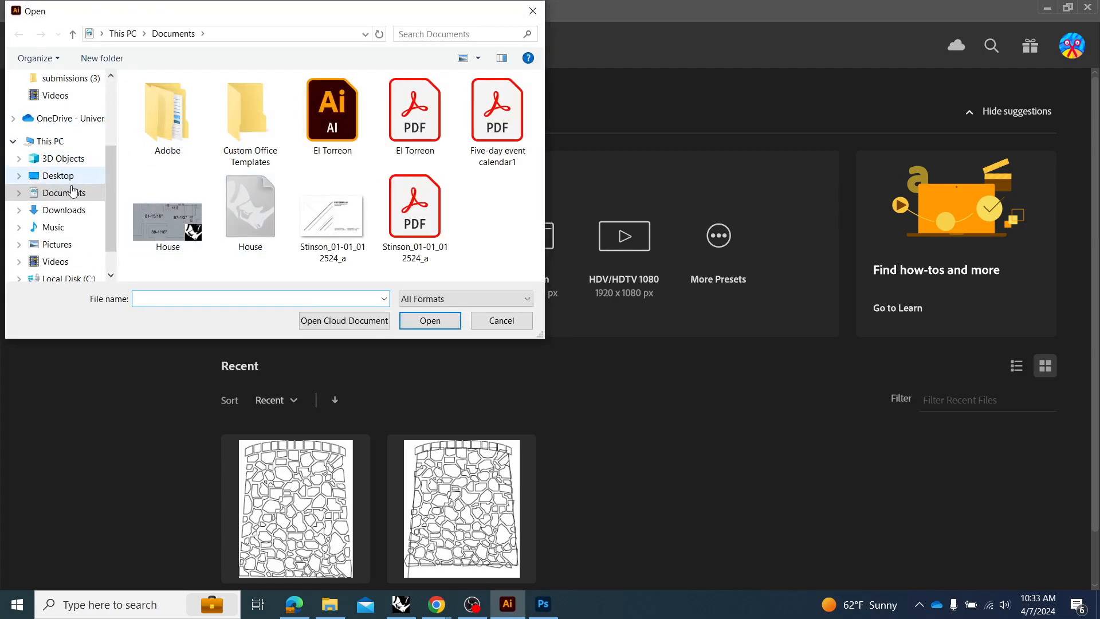
pyautogui.click(69, 210)
pyautogui.click(209, 118)
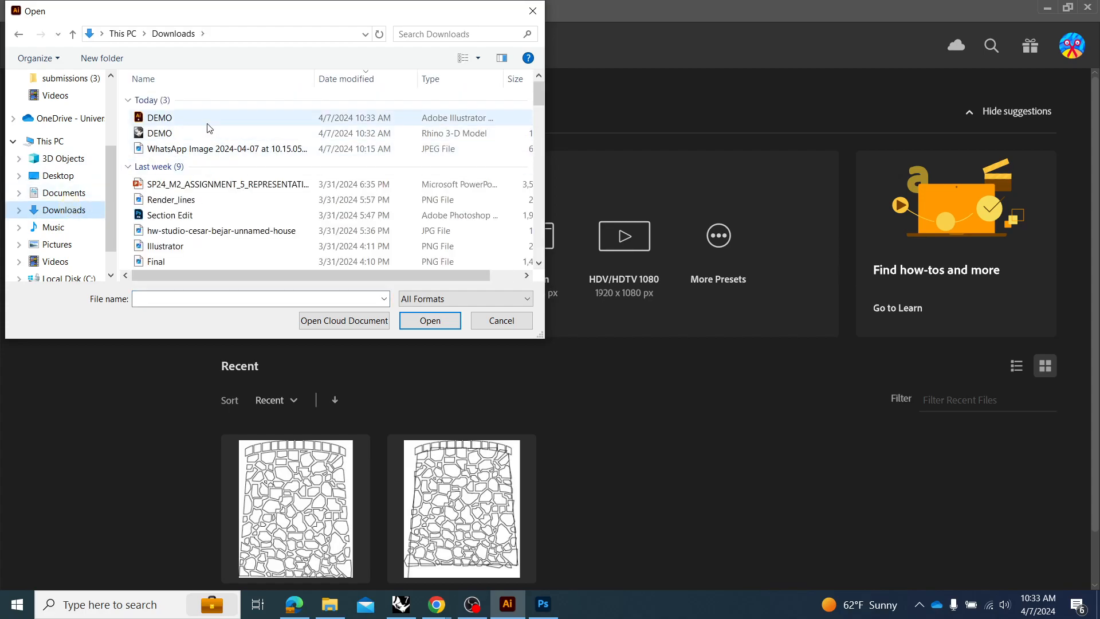
pyautogui.click(444, 323)
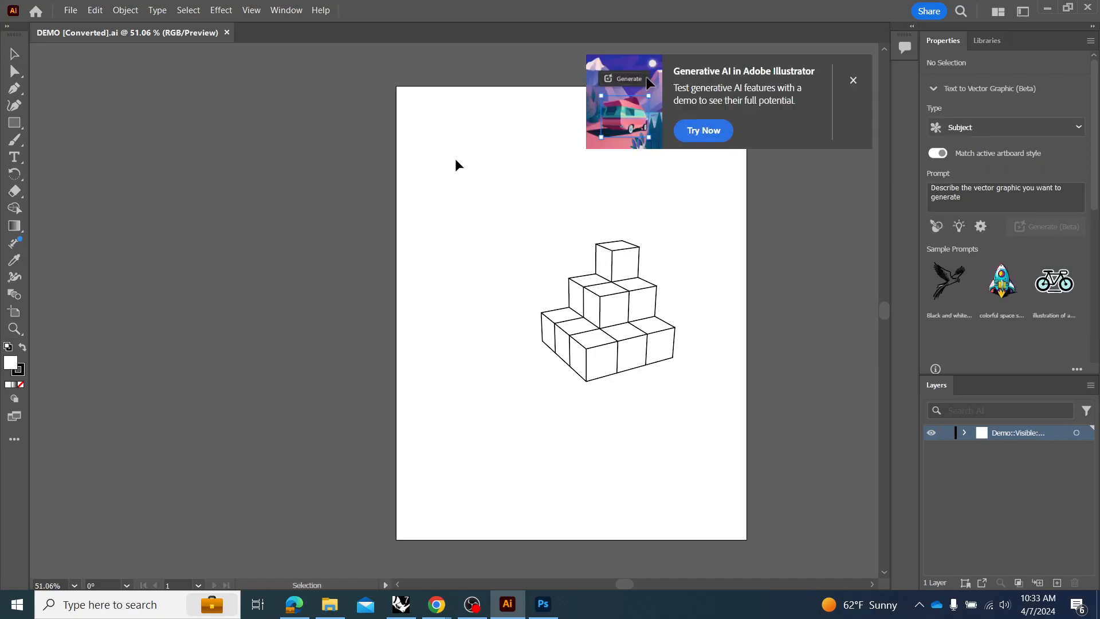
pyautogui.click(474, 166)
pyautogui.click(853, 81)
pyautogui.moveTo(713, 190); pyautogui.dragTo(511, 413)
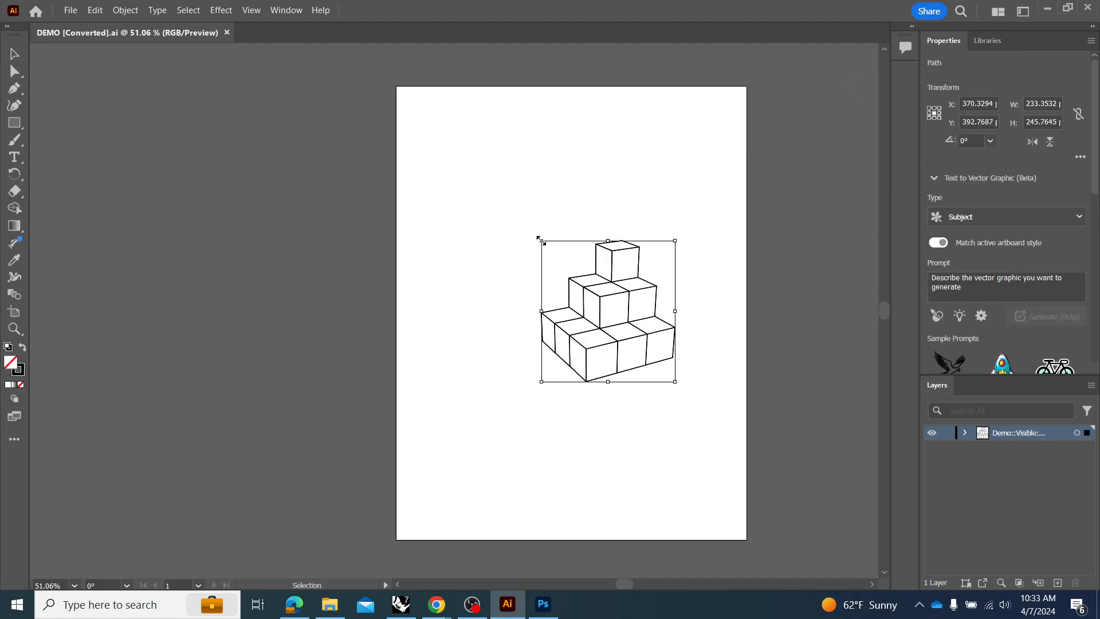
pyautogui.moveTo(540, 243)
pyautogui.mouseDown()
pyautogui.moveTo(498, 231)
pyautogui.moveTo(480, 246)
pyautogui.moveTo(476, 230)
pyautogui.moveTo(489, 218)
pyautogui.mouseUp()
pyautogui.press('a')
pyautogui.hotkey('ctrl', 'z')
# Select all the cube linework and scale it up proportionally to about 576 by 606 pt, nearly filling the artboard's width.
pyautogui.moveTo(706, 190); pyautogui.dragTo(482, 446)
pyautogui.moveTo(541, 241)
pyautogui.mouseDown()
pyautogui.moveTo(500, 217)
pyautogui.moveTo(464, 220)
pyautogui.moveTo(424, 144)
pyautogui.moveTo(508, 95)
pyautogui.moveTo(580, 199)
pyautogui.moveTo(535, 245)
pyautogui.moveTo(483, 238)
pyautogui.moveTo(456, 185)
pyautogui.moveTo(497, 186)
pyautogui.moveTo(460, 133)
pyautogui.moveTo(407, 100)
pyautogui.mouseUp()
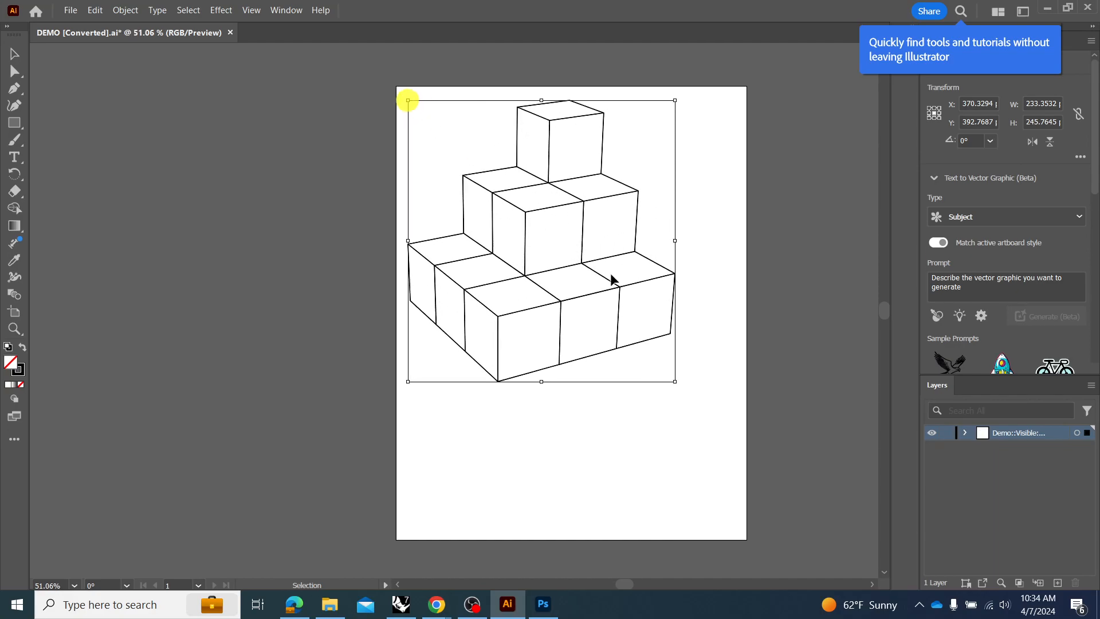
pyautogui.moveTo(676, 377); pyautogui.dragTo(738, 476)
pyautogui.click(801, 422)
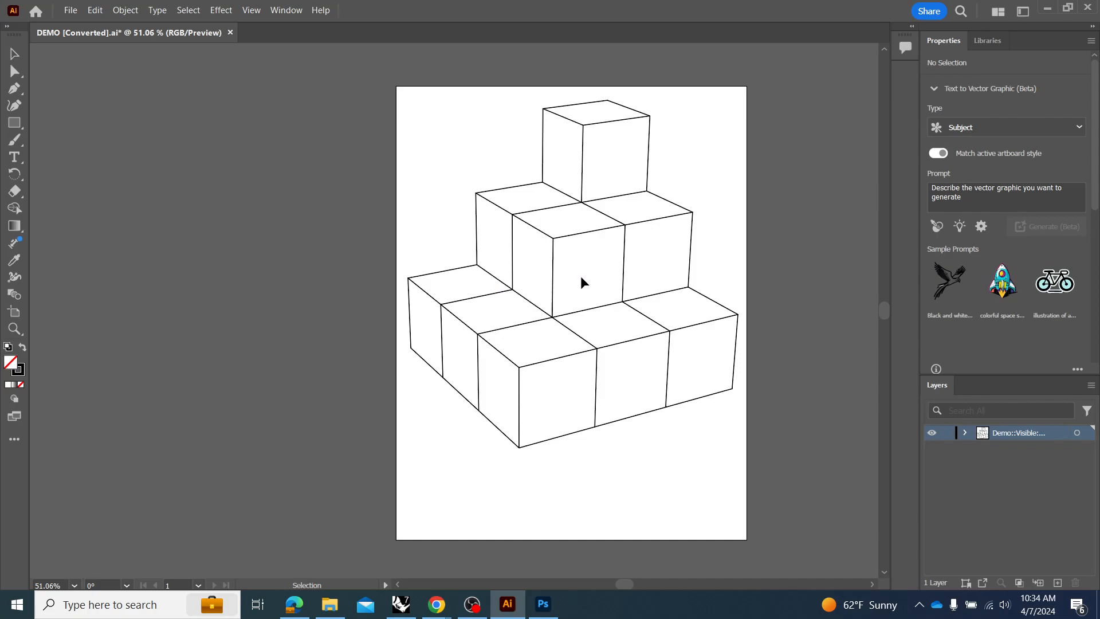
# Select the rightmost vertical edge of the middle cube tier and collapse the Text to Vector Graphic section to reach its appearance settings.
pyautogui.moveTo(730, 99)
pyautogui.mouseDown()
pyautogui.moveTo(663, 222)
pyautogui.moveTo(459, 487)
pyautogui.moveTo(437, 480)
pyautogui.moveTo(620, 319)
pyautogui.moveTo(714, 256)
pyautogui.mouseUp()
pyautogui.click(691, 251)
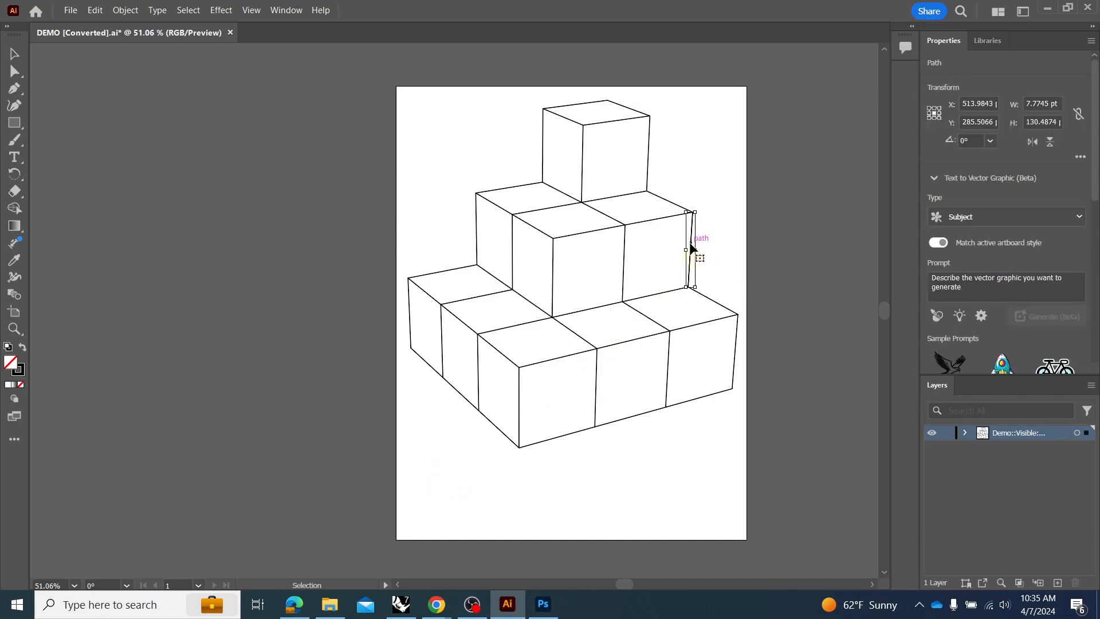
pyautogui.click(933, 178)
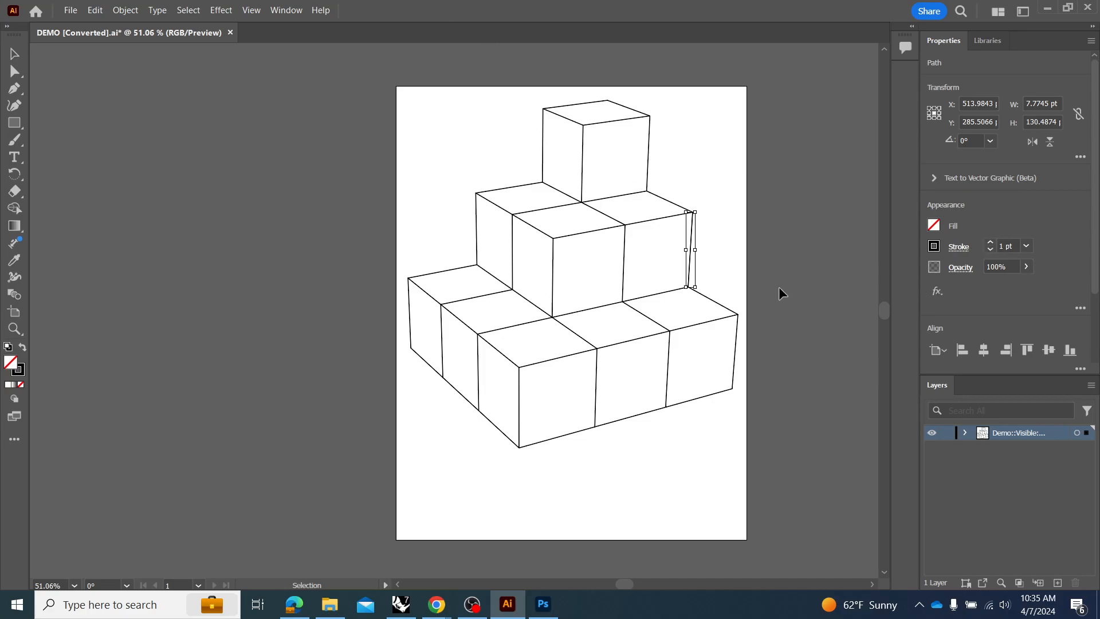
pyautogui.click(735, 289)
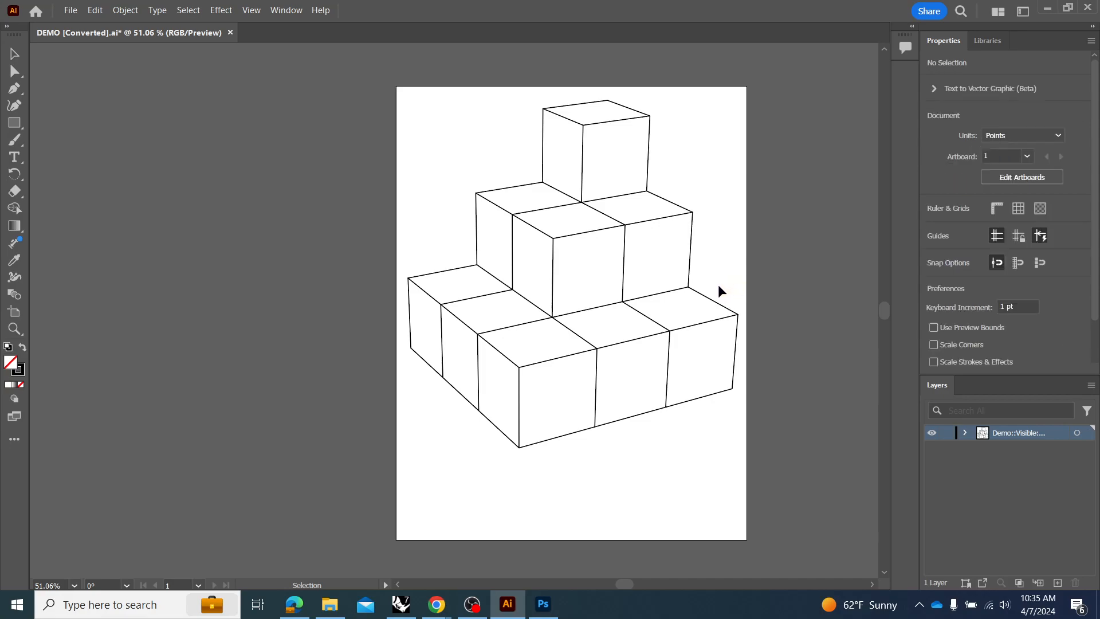
pyautogui.click(692, 262)
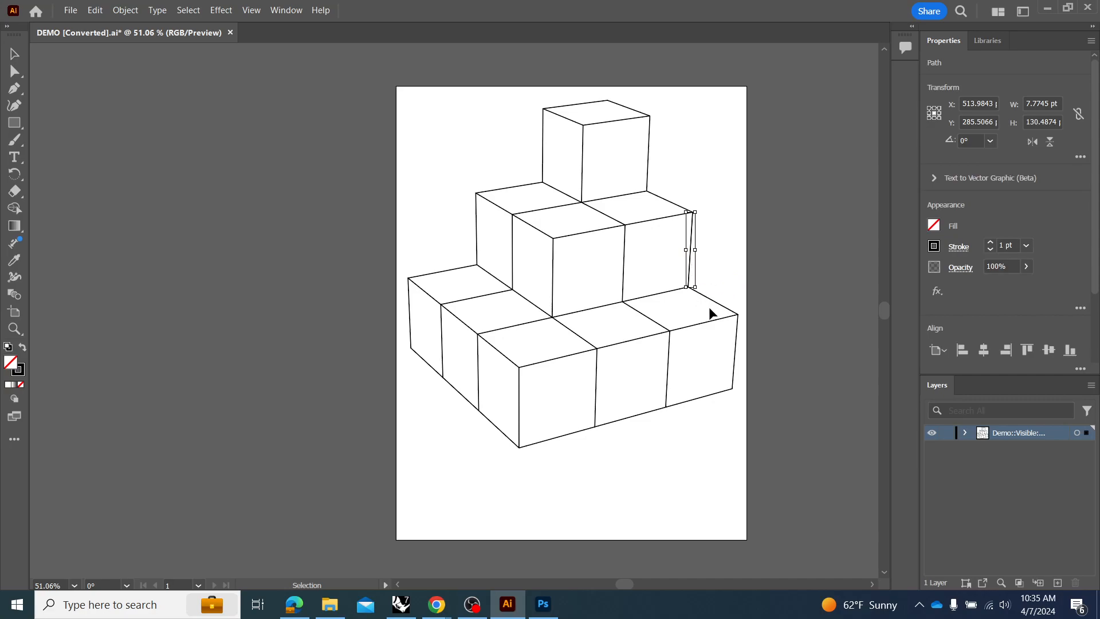
pyautogui.click(731, 291)
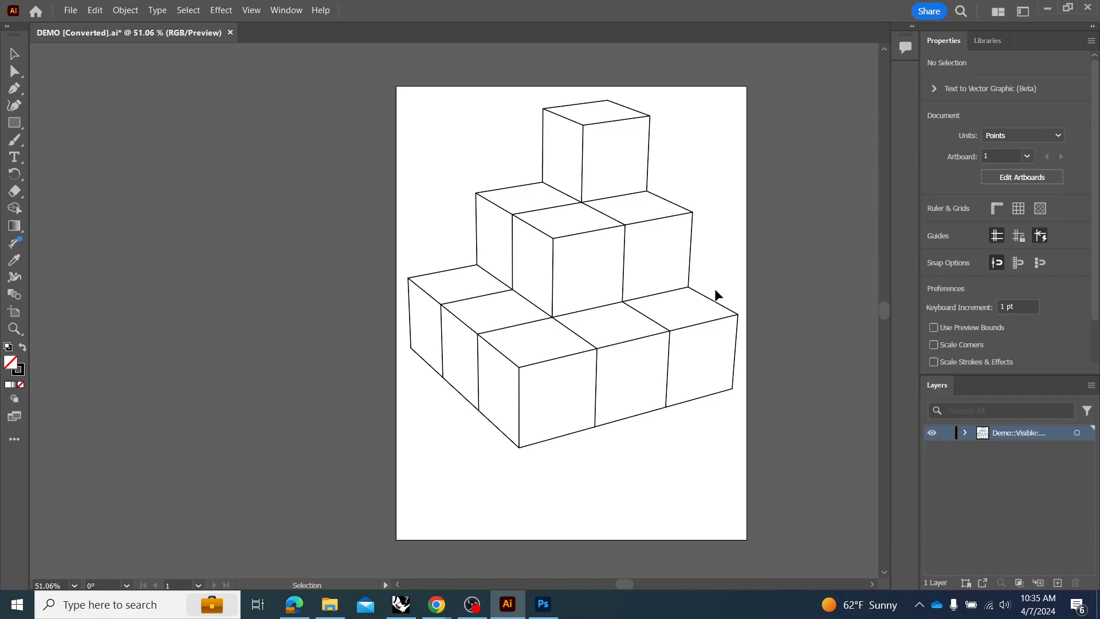
# Give the middle tier's rightmost vertical edge a light yellow-green stroke, colour D6E487.
pyautogui.moveTo(728, 241); pyautogui.dragTo(719, 270)
pyautogui.click(692, 238)
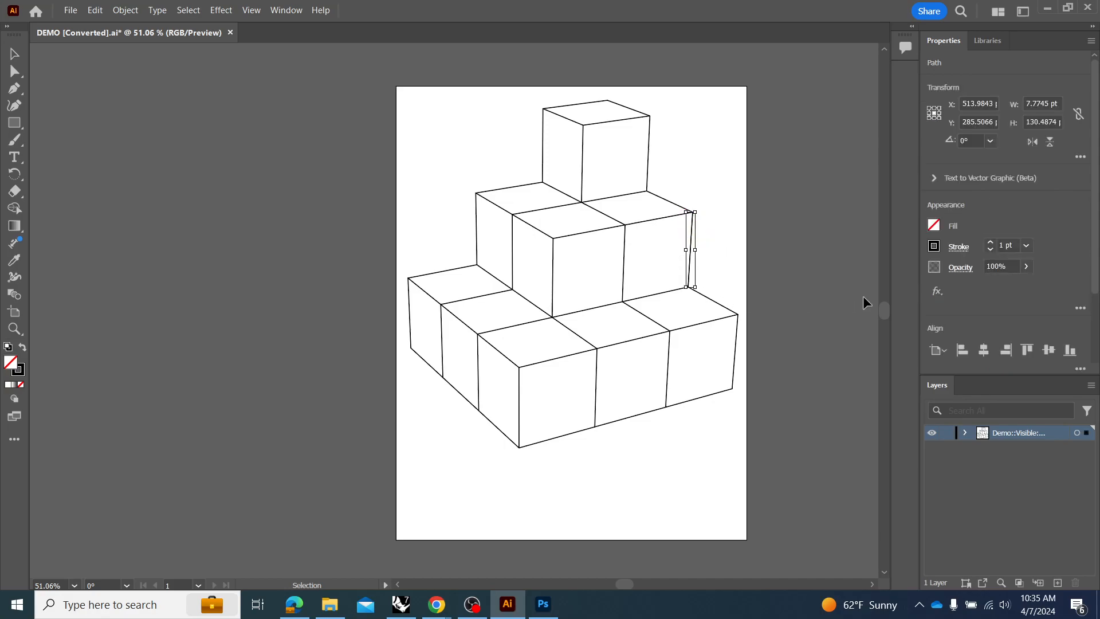
pyautogui.click(935, 250)
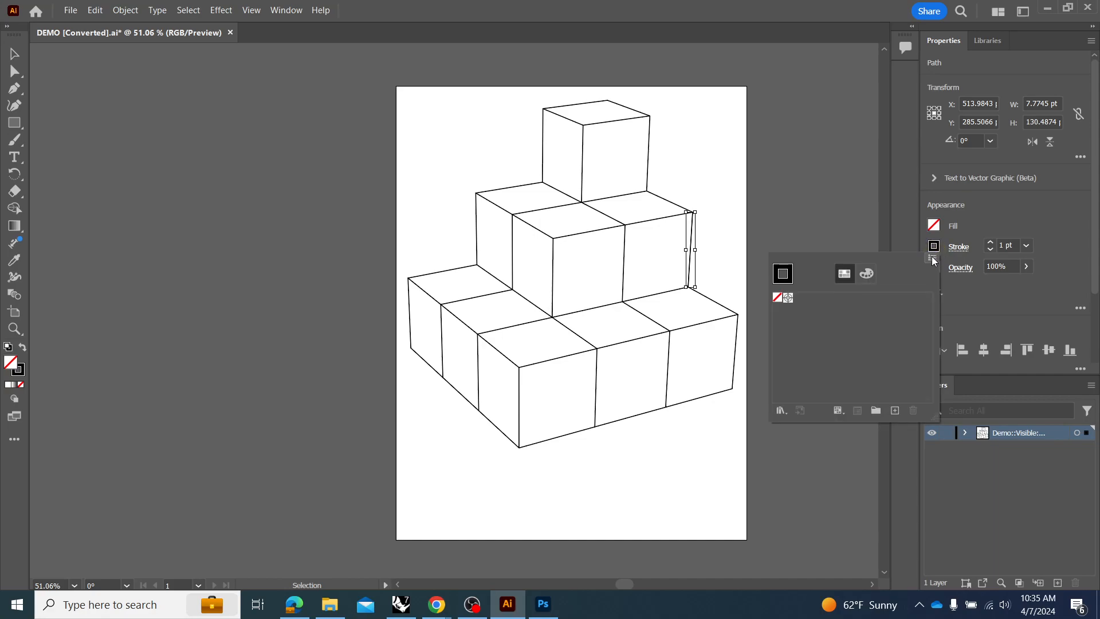
pyautogui.click(866, 273)
pyautogui.moveTo(880, 397); pyautogui.dragTo(806, 382)
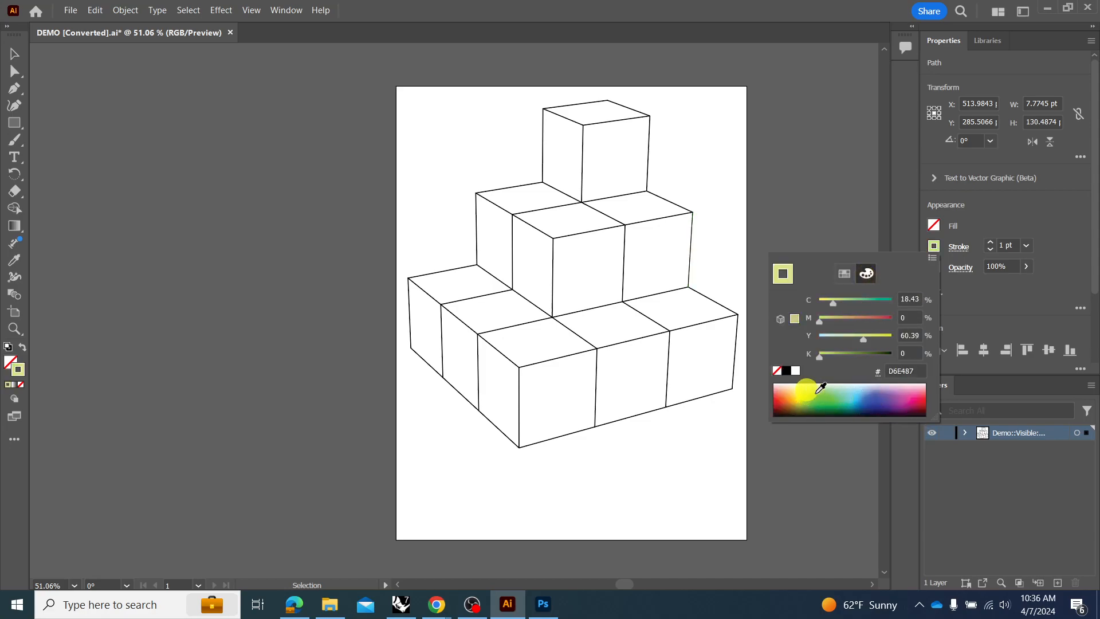
# Set the stroke weight of the yellow-green edge to 6 pt and clear the selection.
pyautogui.click(1025, 246)
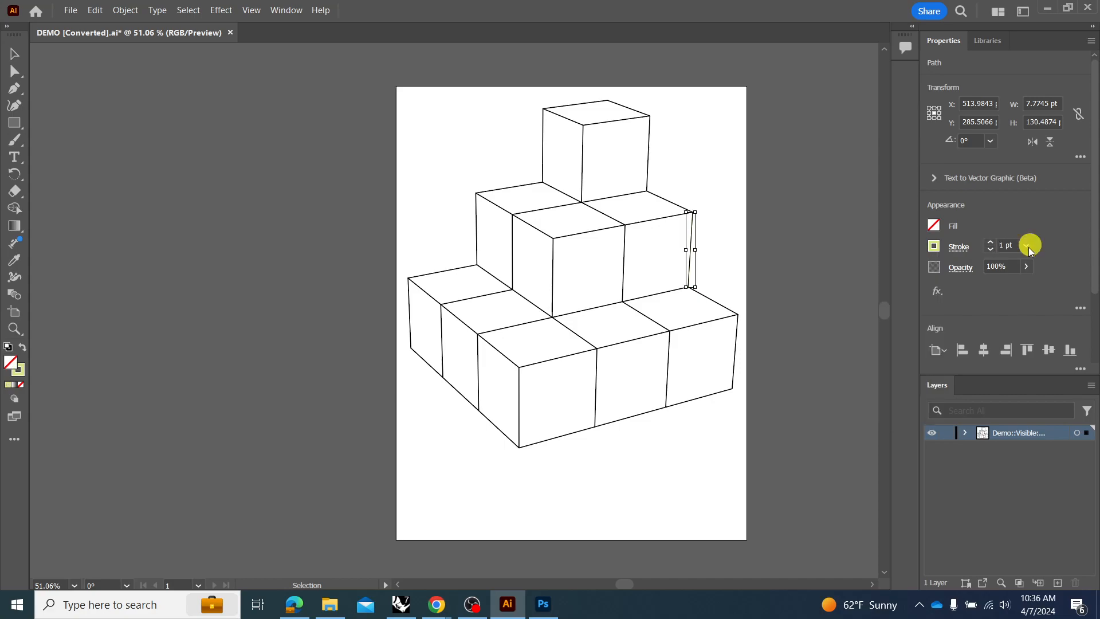
pyautogui.click(1026, 246)
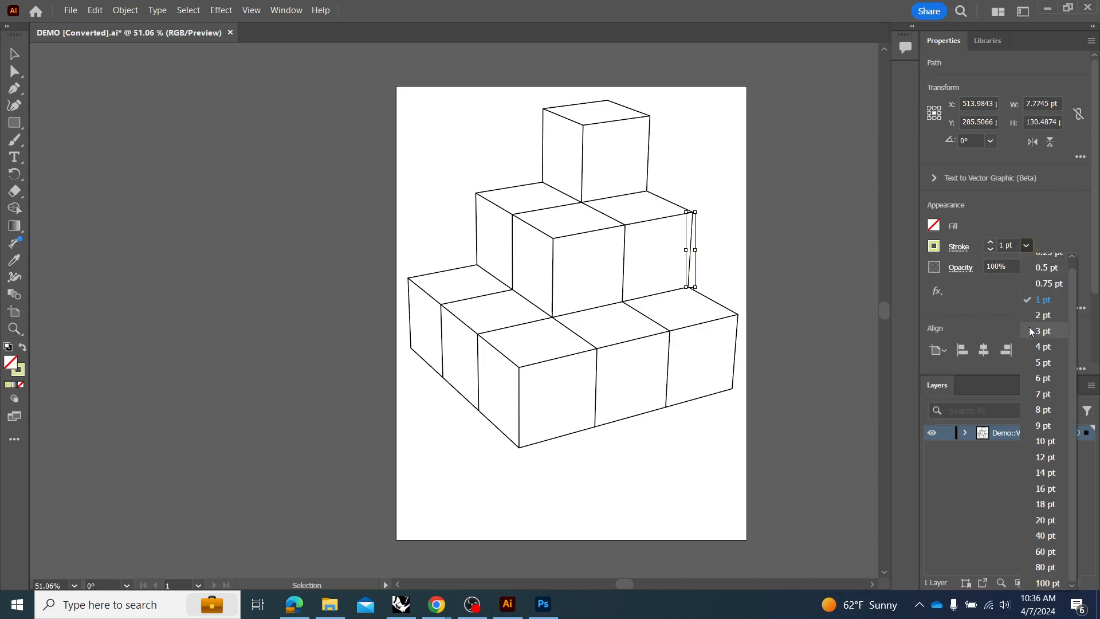
pyautogui.click(1043, 379)
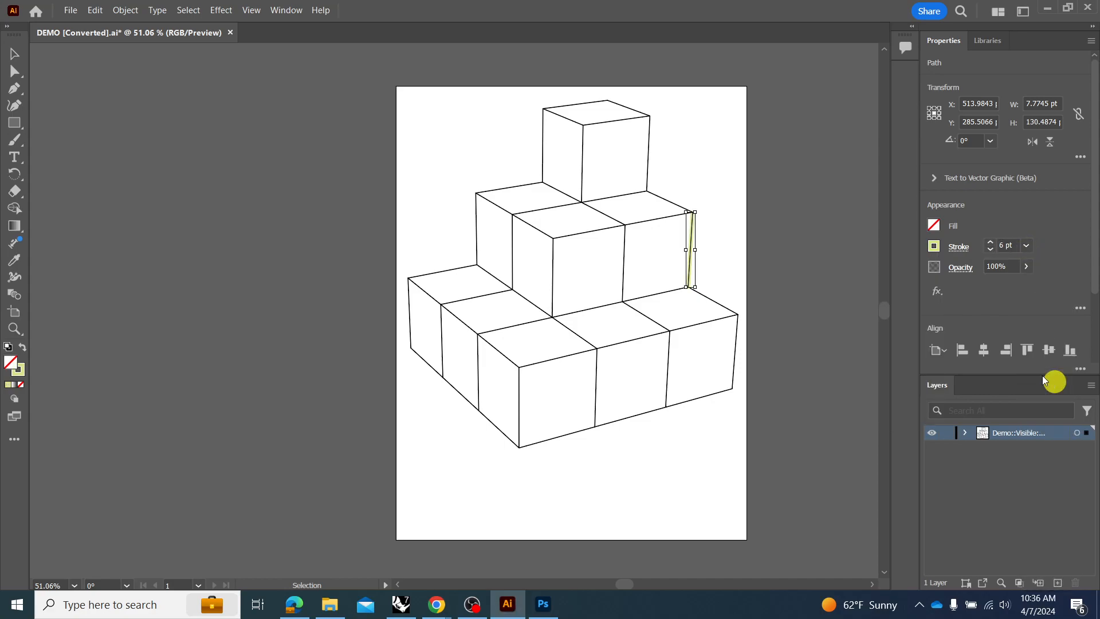
pyautogui.click(798, 289)
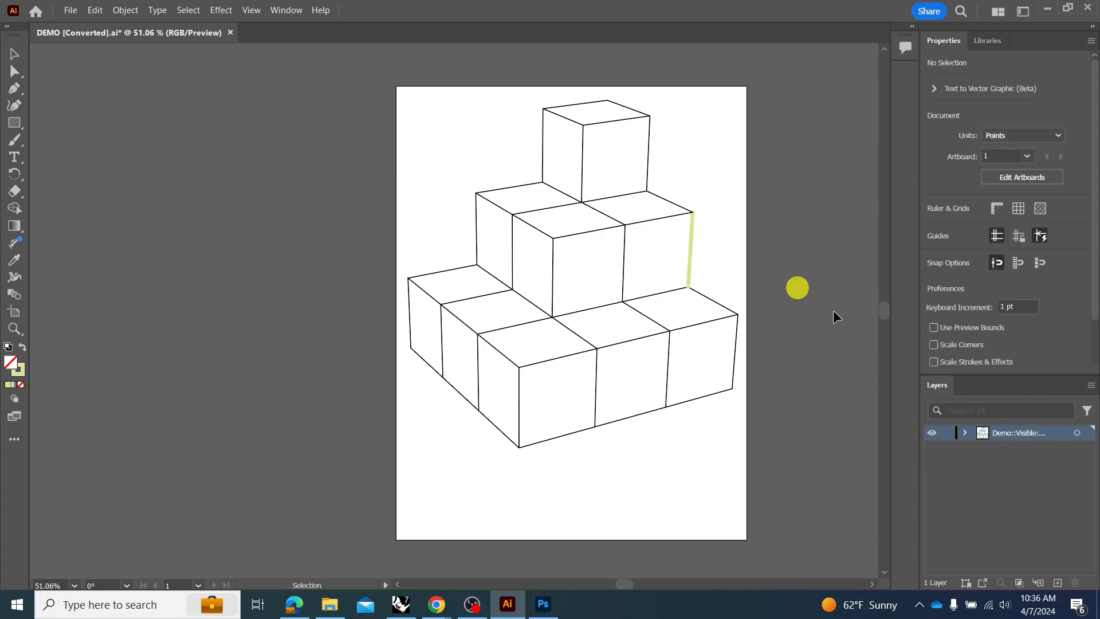
pyautogui.click(691, 251)
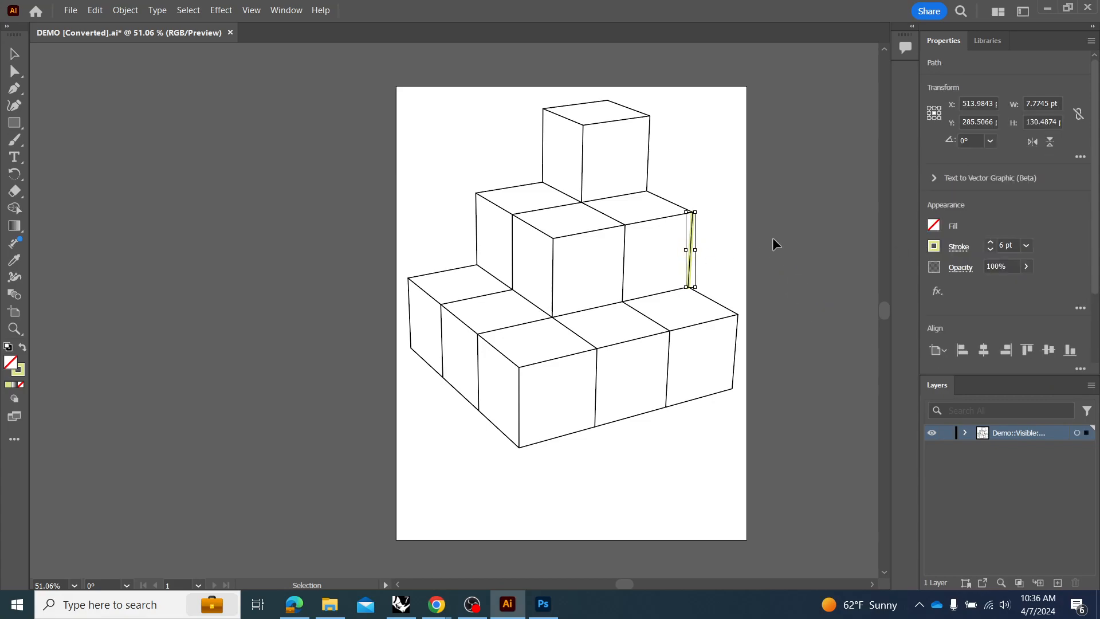
pyautogui.click(720, 238)
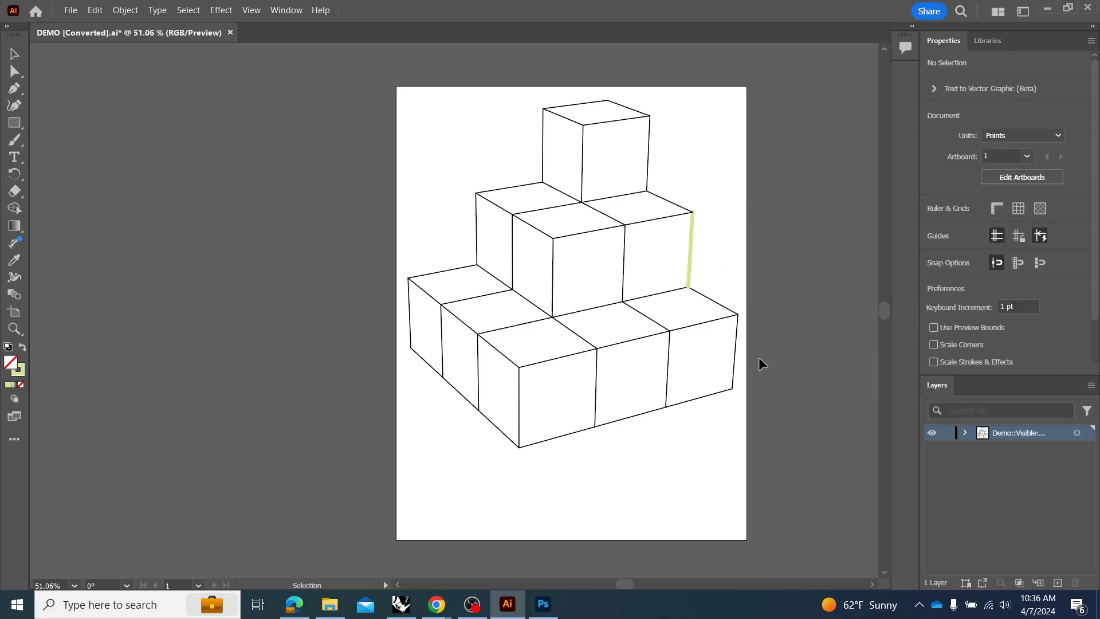
# Examine the individual paths in the Demo::Visible layer and check which artwork is selected when the whole layer is targeted.
pyautogui.click(966, 434)
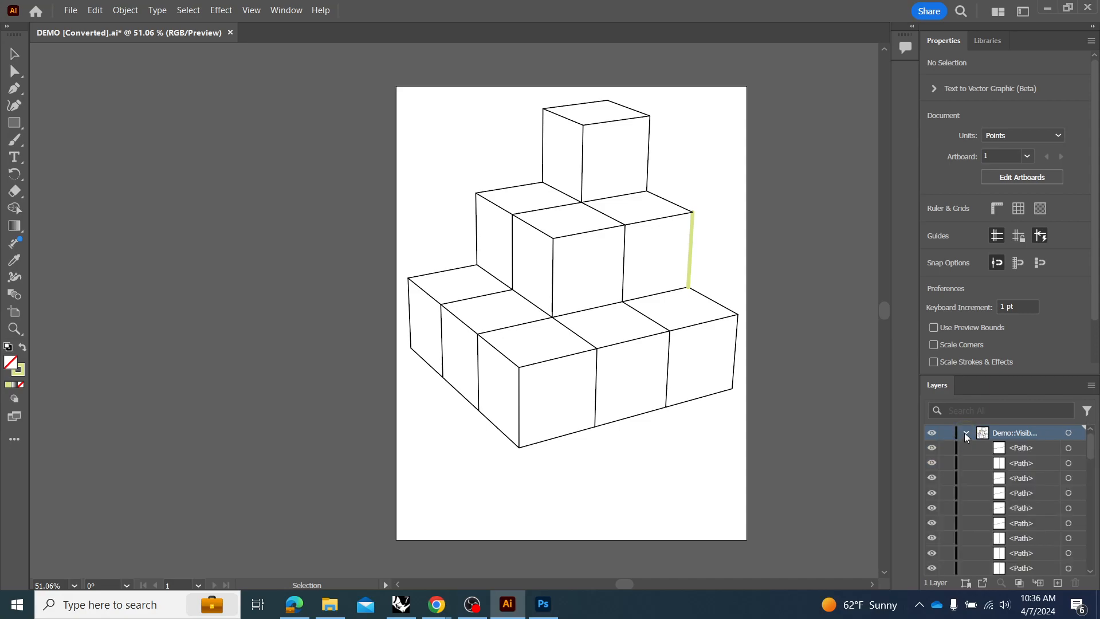
pyautogui.click(965, 433)
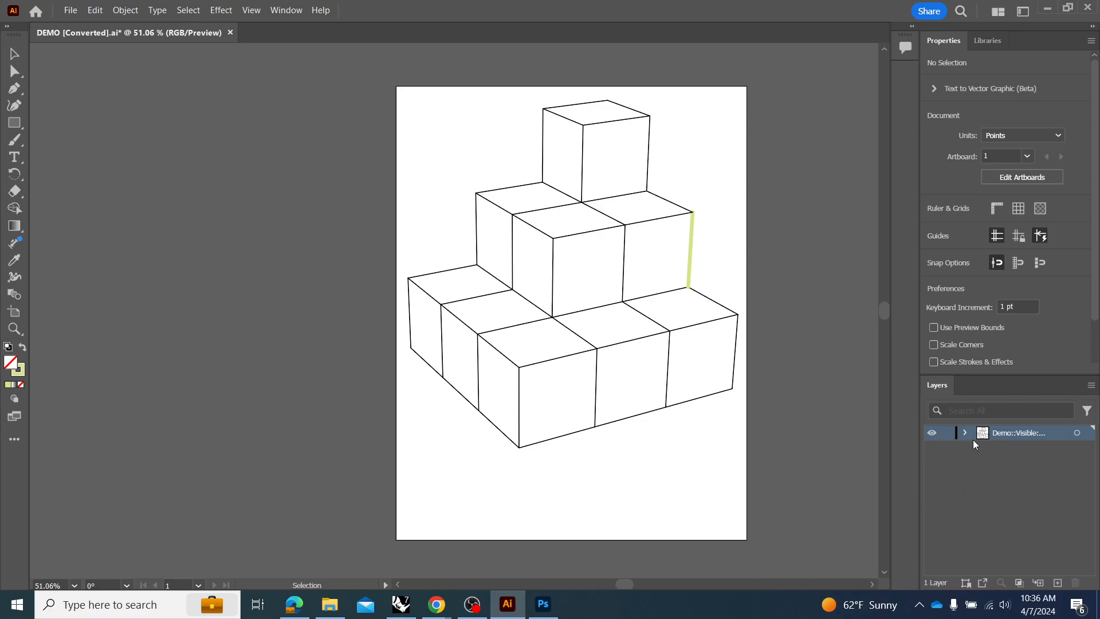
pyautogui.click(965, 433)
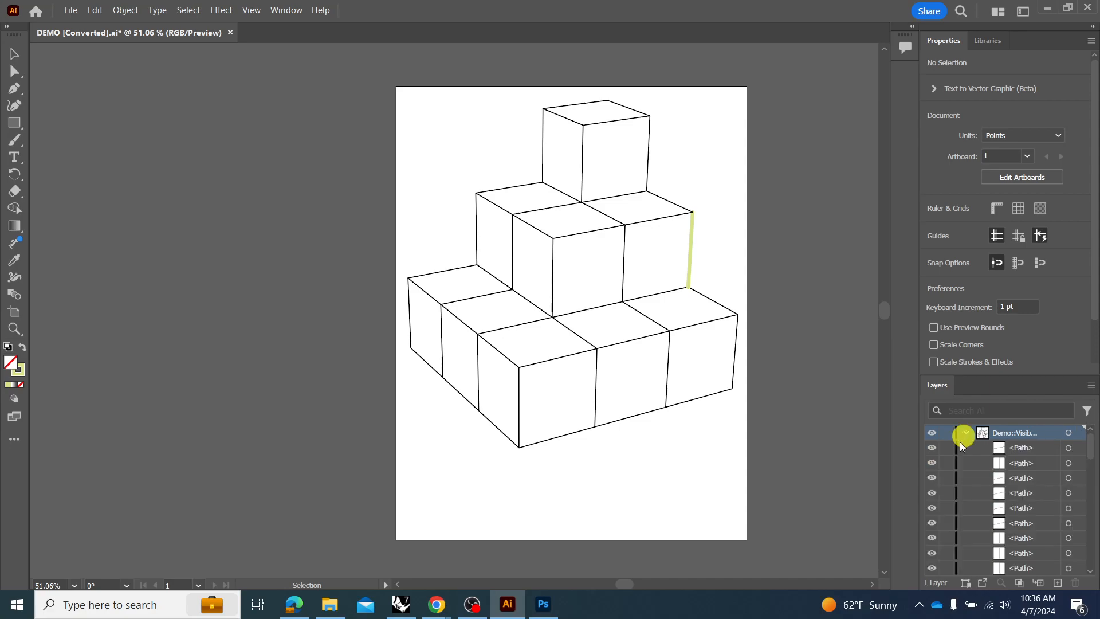
pyautogui.scroll(-3, 978, 462)
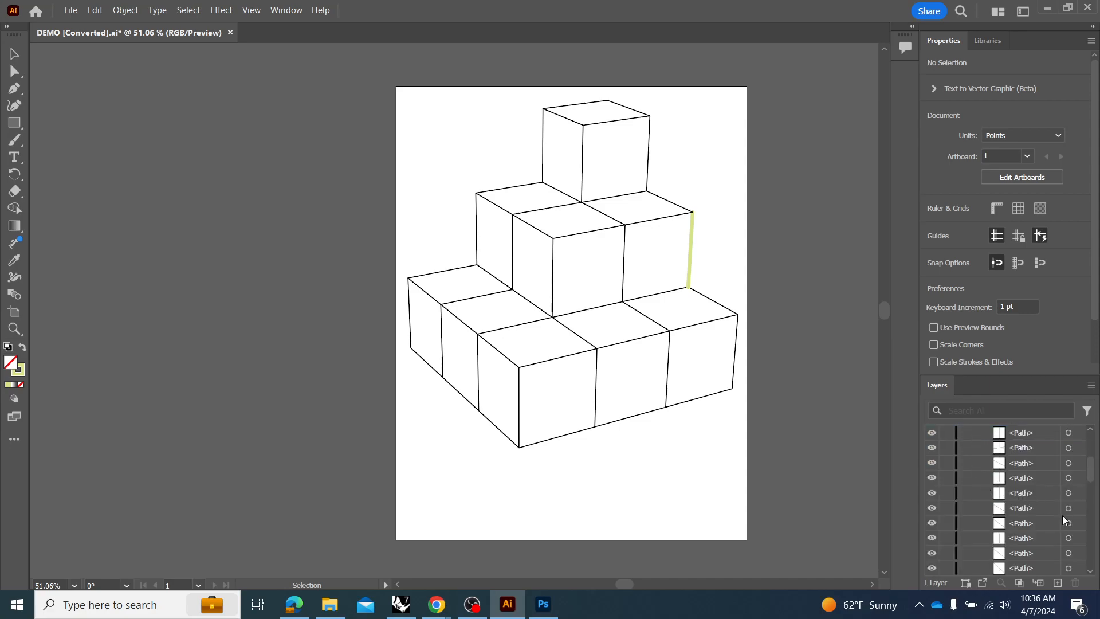
pyautogui.scroll(3, 1040, 493)
pyautogui.click(963, 433)
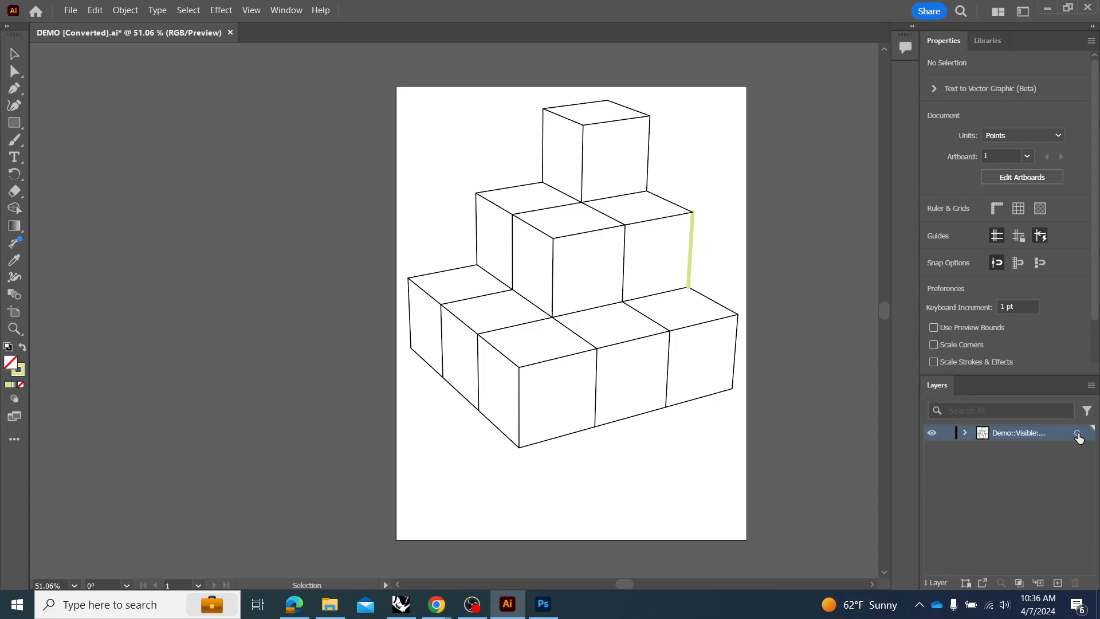
pyautogui.click(1076, 434)
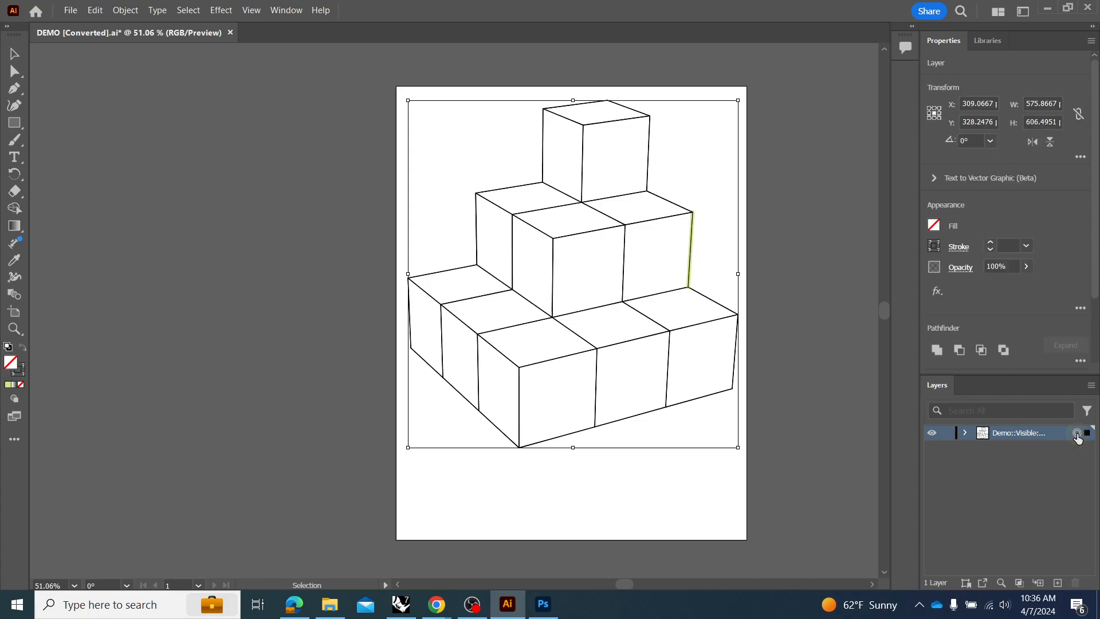
pyautogui.click(787, 383)
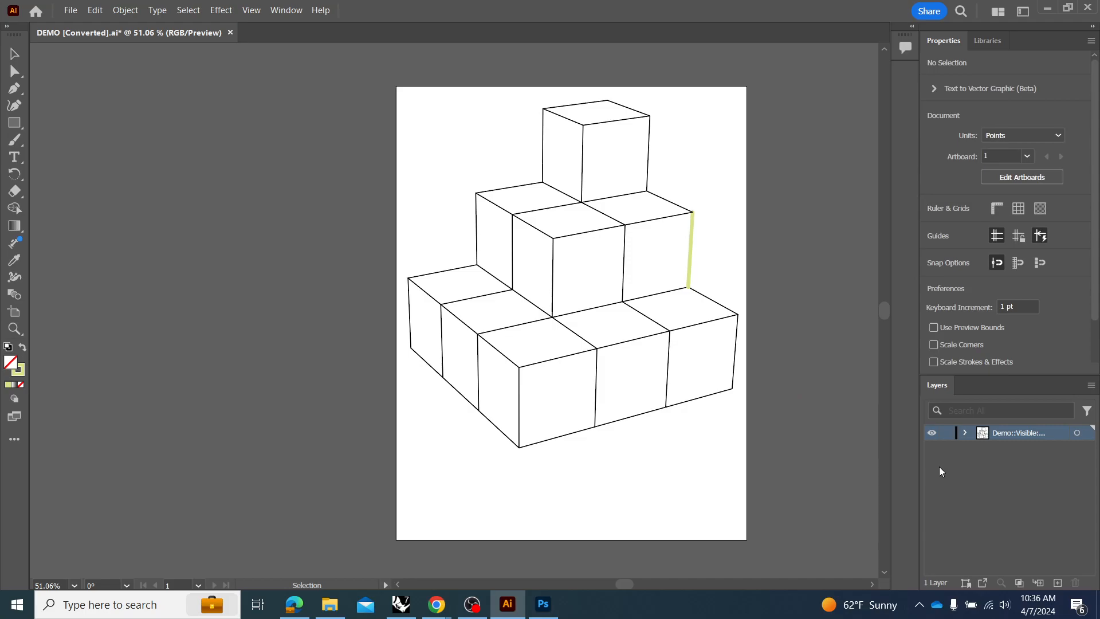
# Try hiding and showing the Demo::Visible layer, then locking and unlocking it.
pyautogui.click(929, 434)
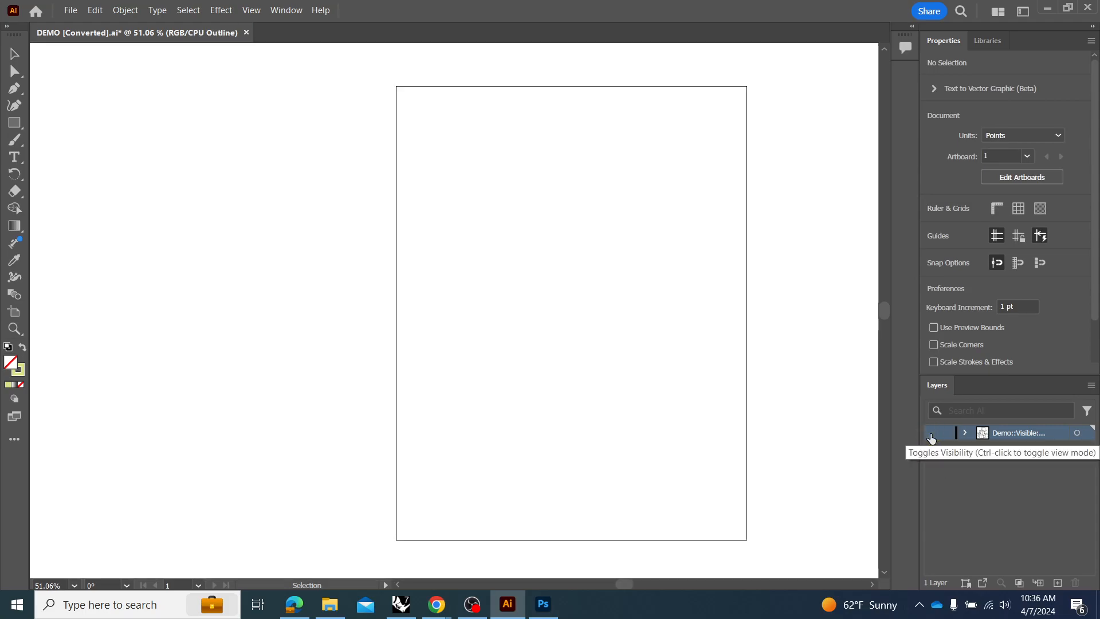
pyautogui.click(930, 434)
pyautogui.click(945, 434)
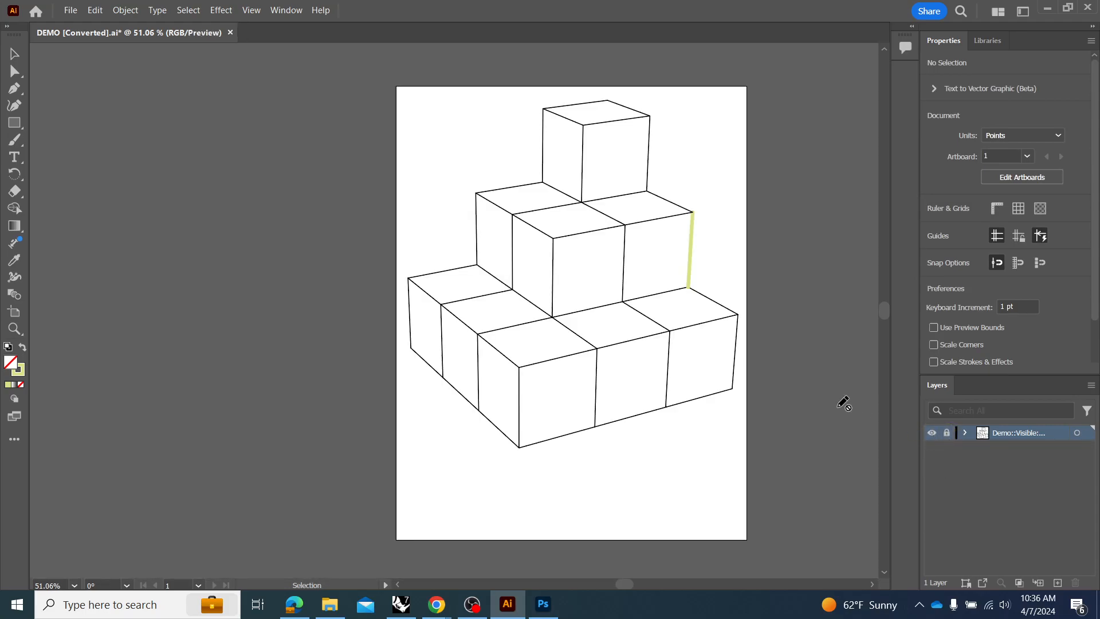
pyautogui.click(948, 434)
# Move the end points of the top cube's front vertical edge to about X 382, Y 157 pt and X 283, Y 122 pt with Direct Selection.
pyautogui.moveTo(721, 120); pyautogui.dragTo(621, 229)
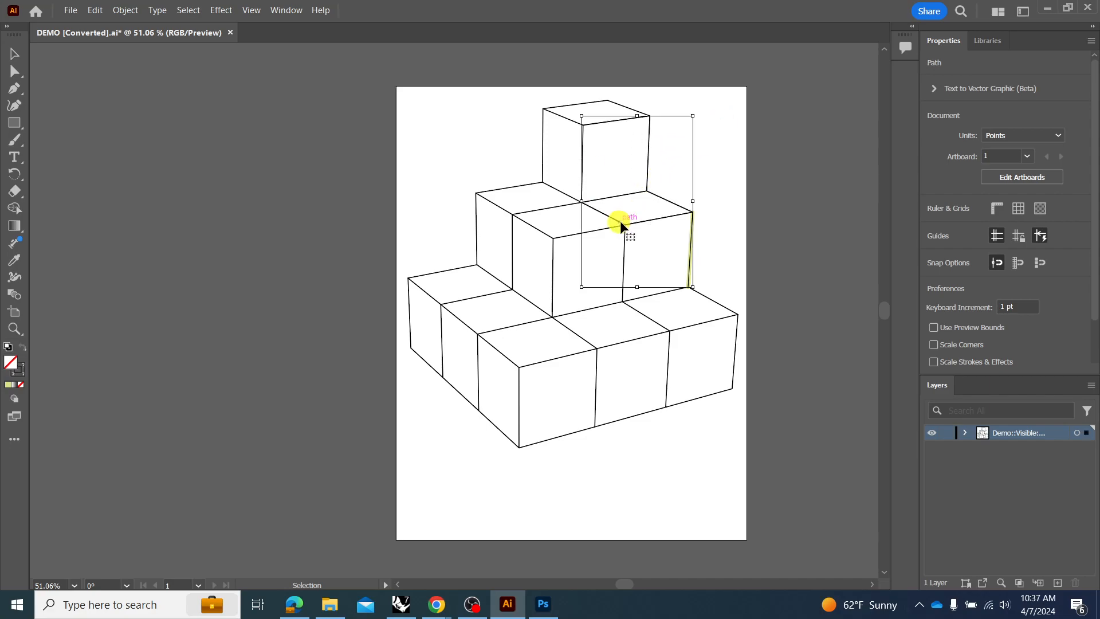
pyautogui.click(715, 166)
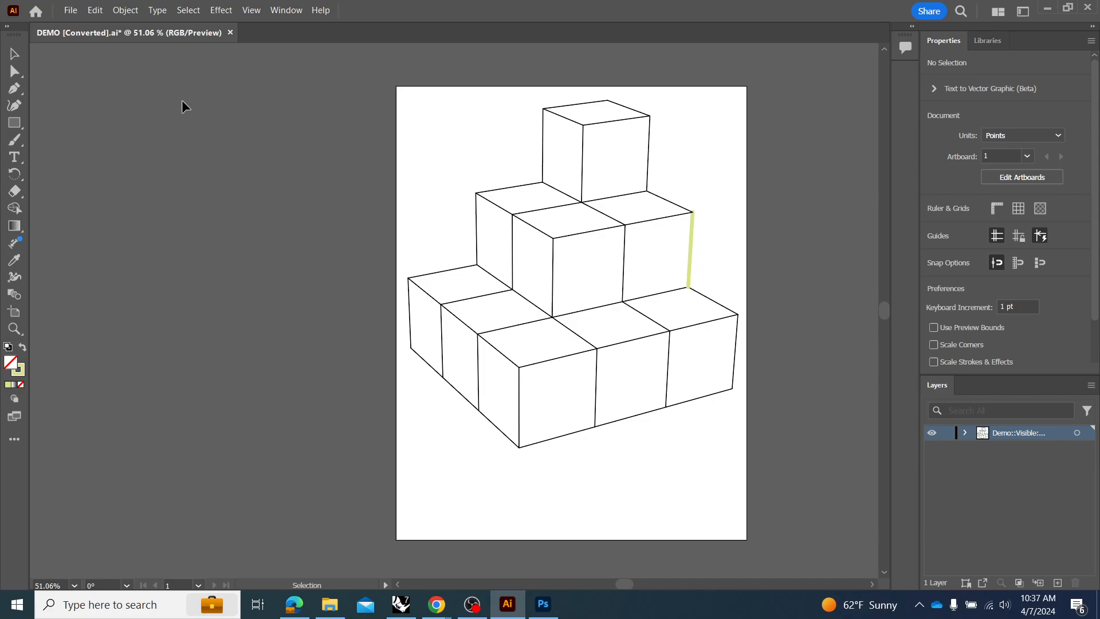
pyautogui.click(13, 69)
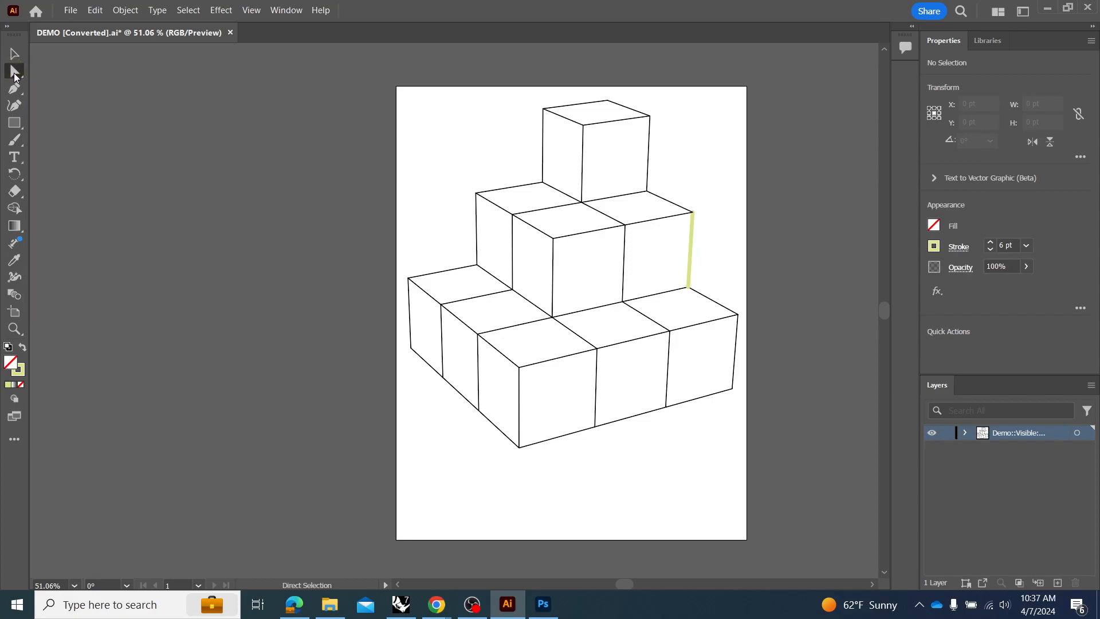
pyautogui.click(581, 168)
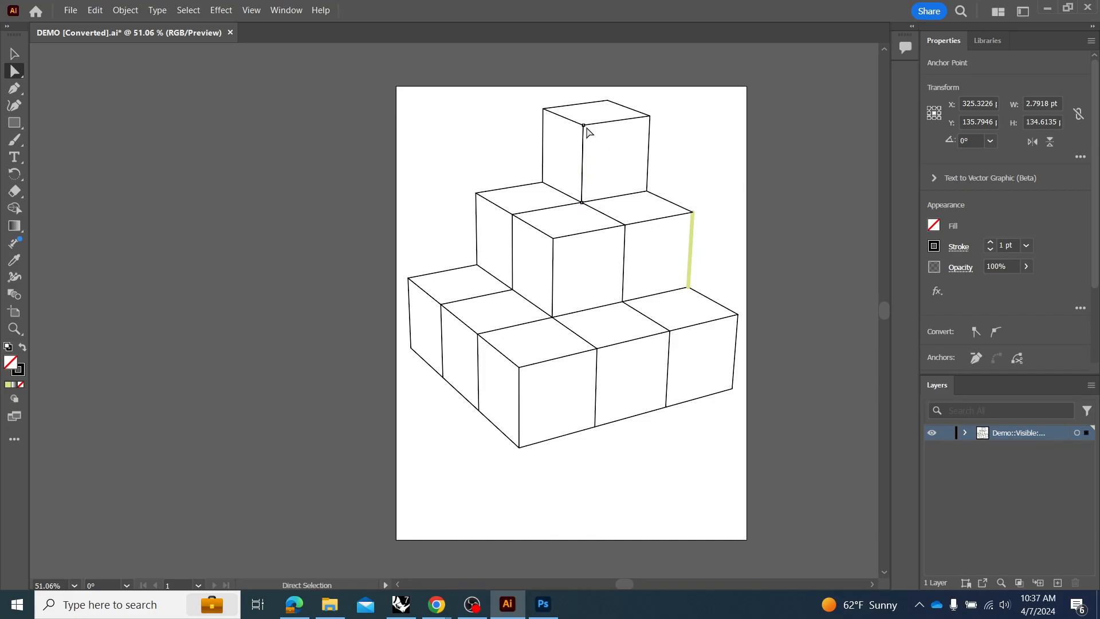
pyautogui.moveTo(585, 202); pyautogui.dragTo(614, 175)
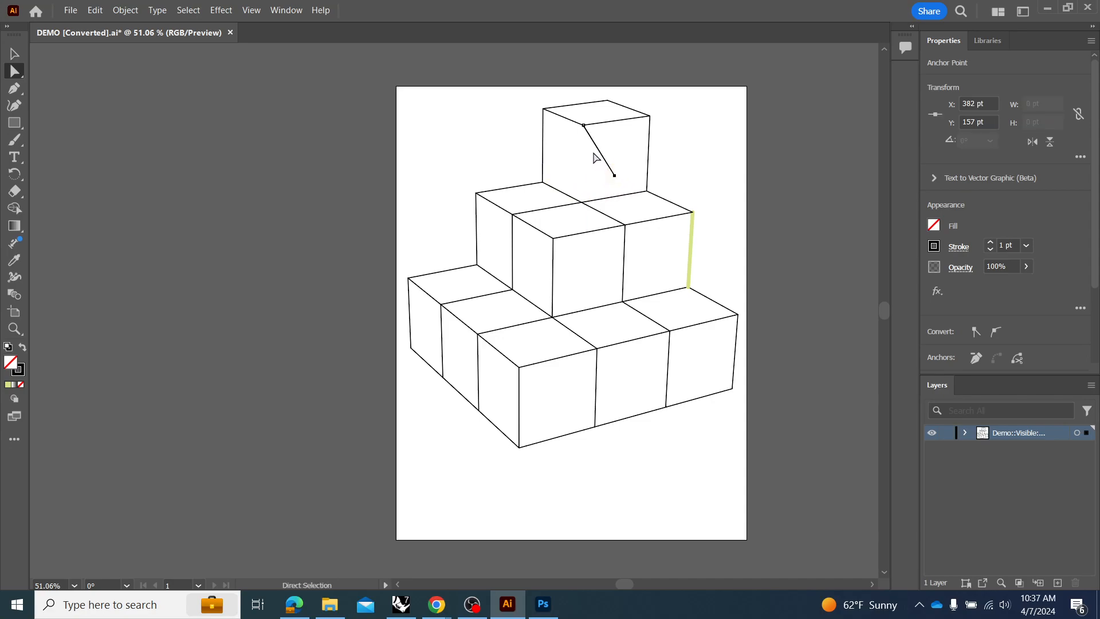
pyautogui.moveTo(583, 125); pyautogui.dragTo(557, 155)
# Add two anchor points to the slanted line inside the top cube and convert them to smooth curve points.
pyautogui.click(13, 90)
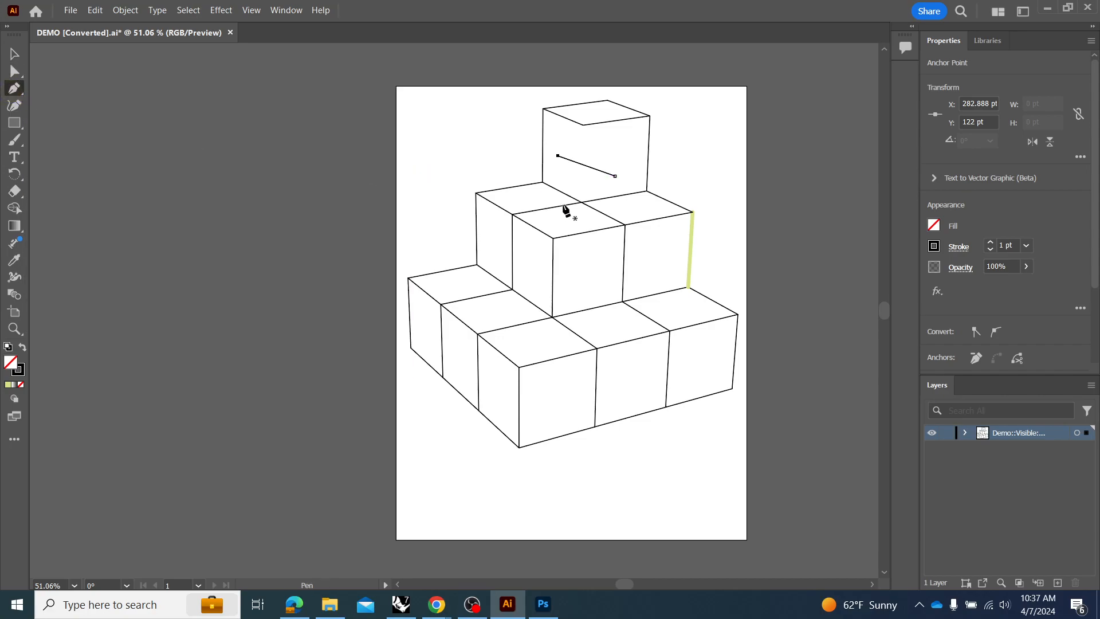
pyautogui.click(586, 166)
pyautogui.click(603, 172)
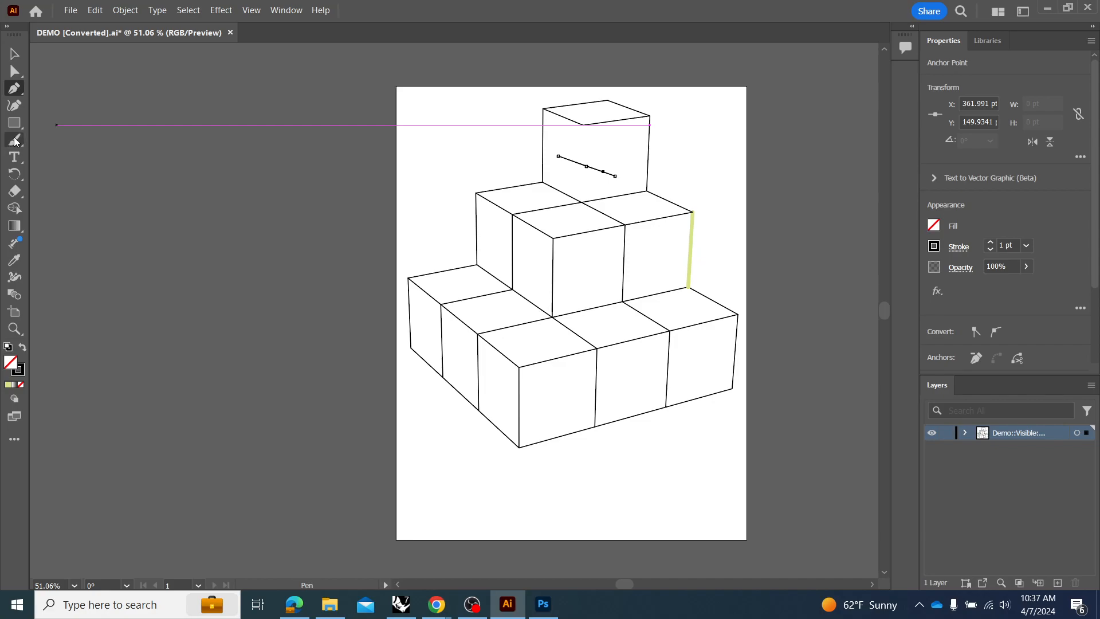
pyautogui.click(14, 89)
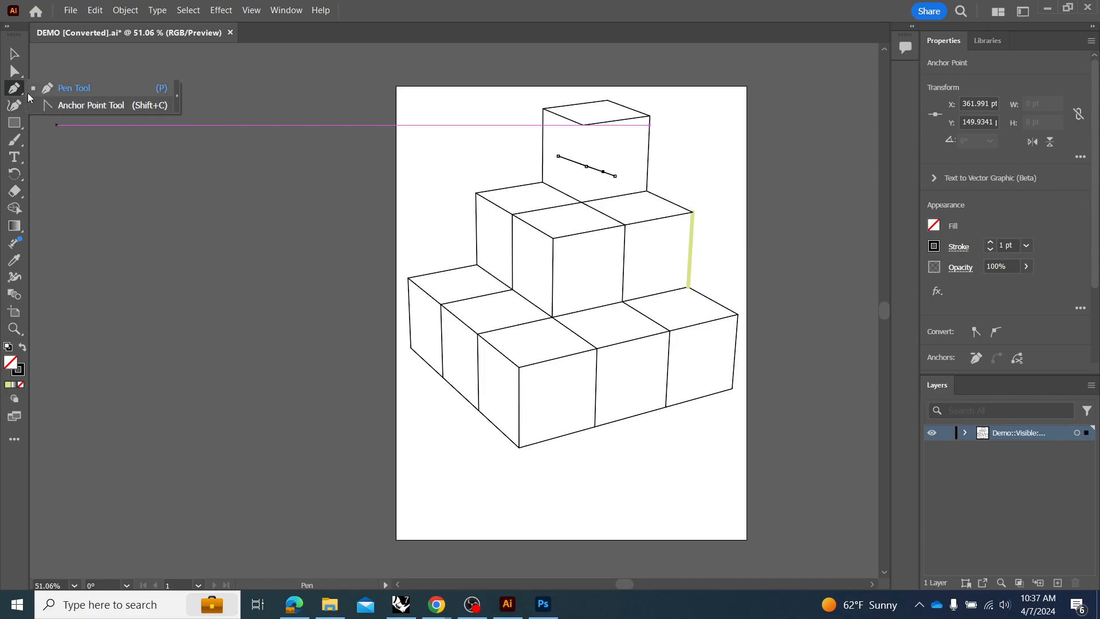
pyautogui.click(71, 107)
pyautogui.moveTo(585, 166); pyautogui.dragTo(622, 155)
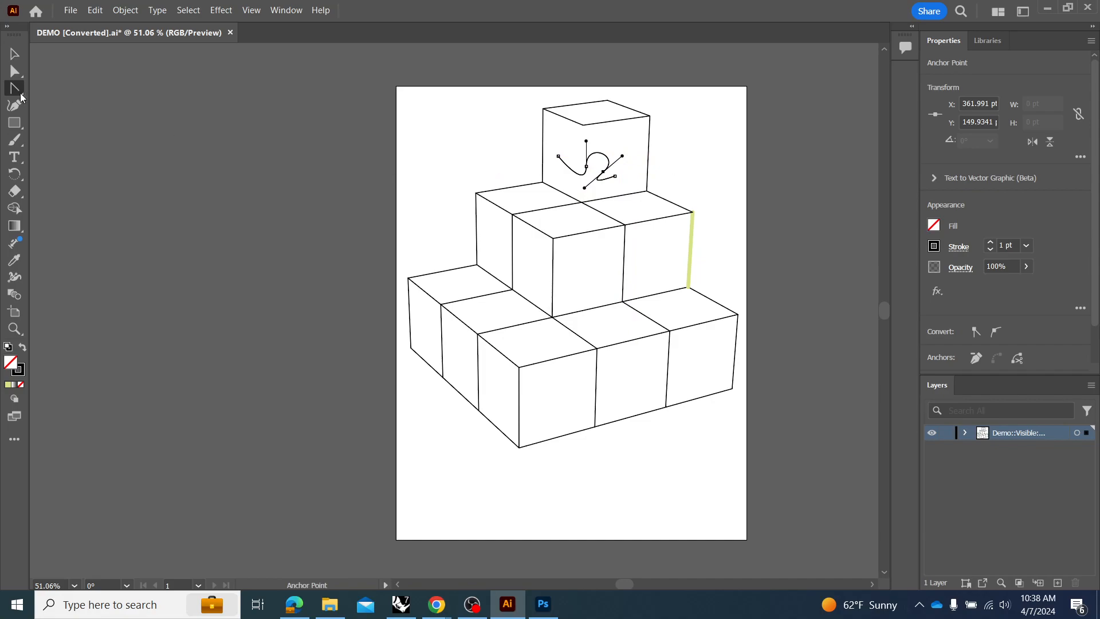
# Move the curve's end points back to the top cube's front corners and reposition its upper middle anchor point.
pyautogui.click(14, 71)
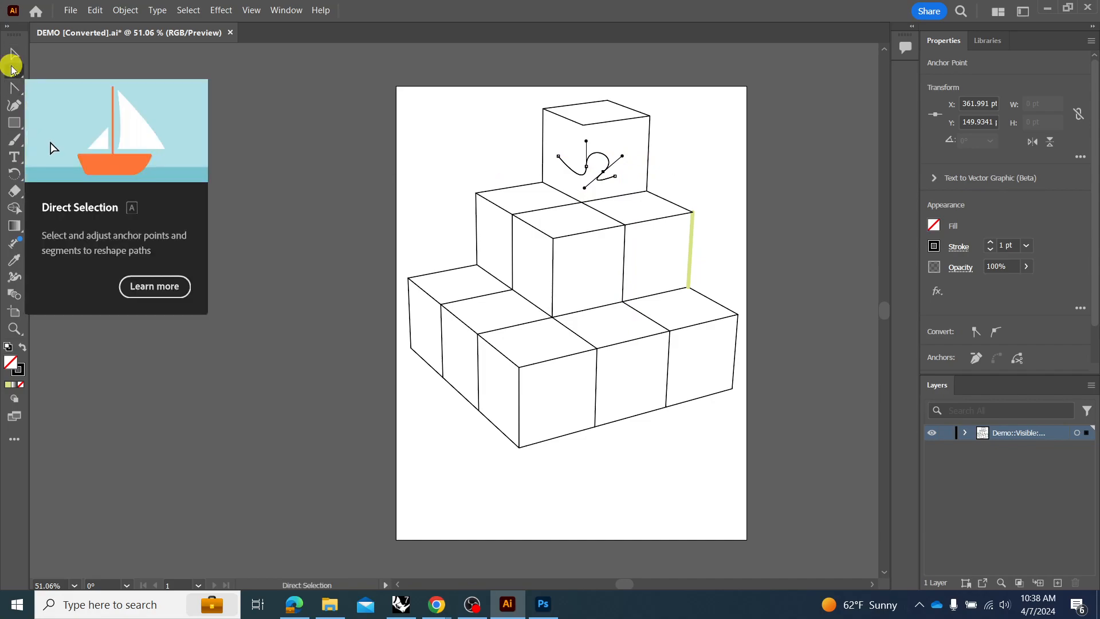
pyautogui.moveTo(586, 168); pyautogui.dragTo(583, 125)
pyautogui.moveTo(613, 179); pyautogui.dragTo(561, 171)
pyautogui.click(582, 156)
pyautogui.click(634, 157)
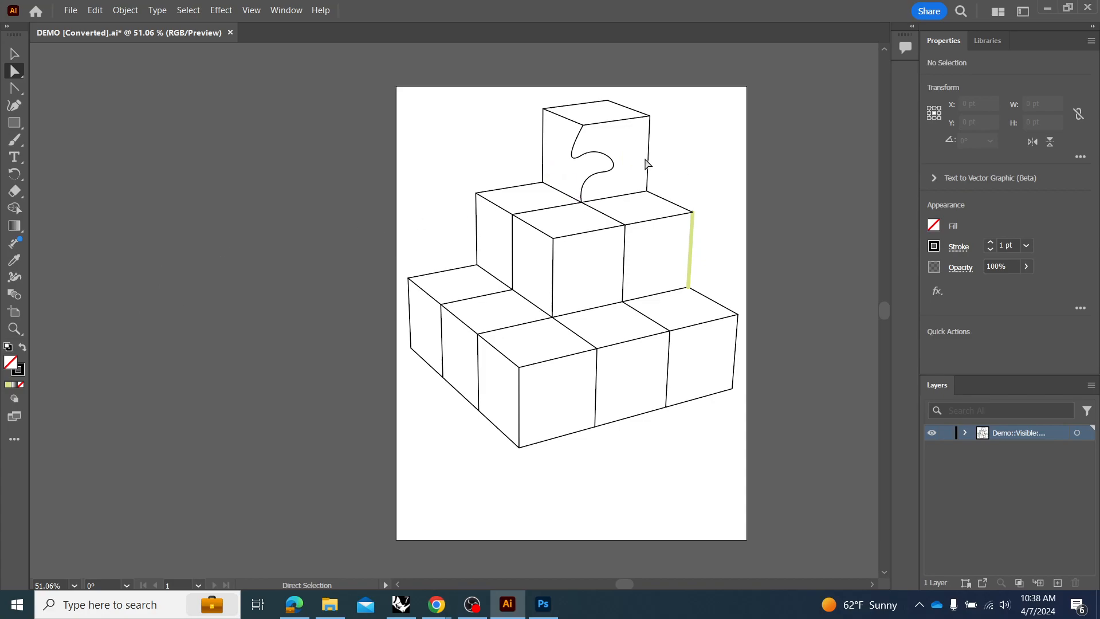
pyautogui.click(611, 163)
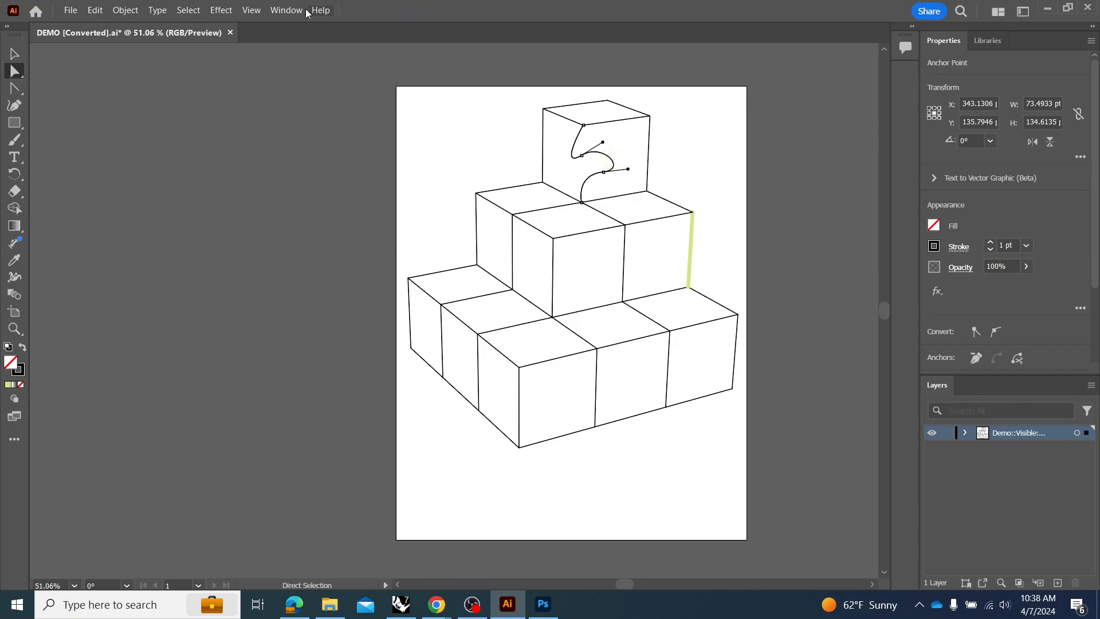
# Switch to the Advanced toolbar and the Essentials Classic workspace.
pyautogui.click(252, 10)
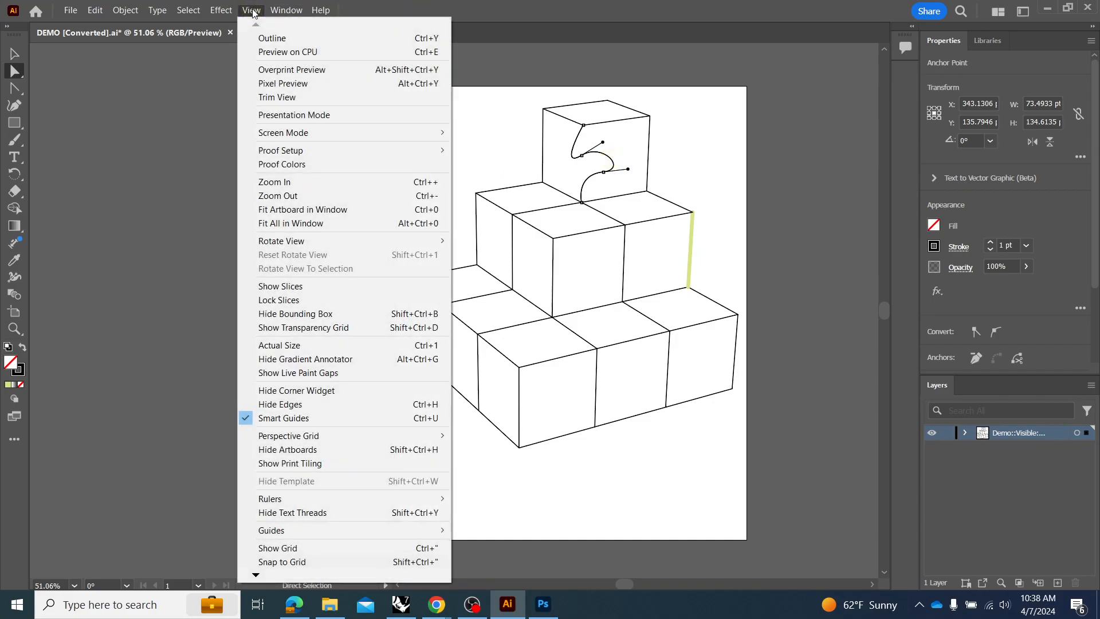
pyautogui.moveTo(290, 14)
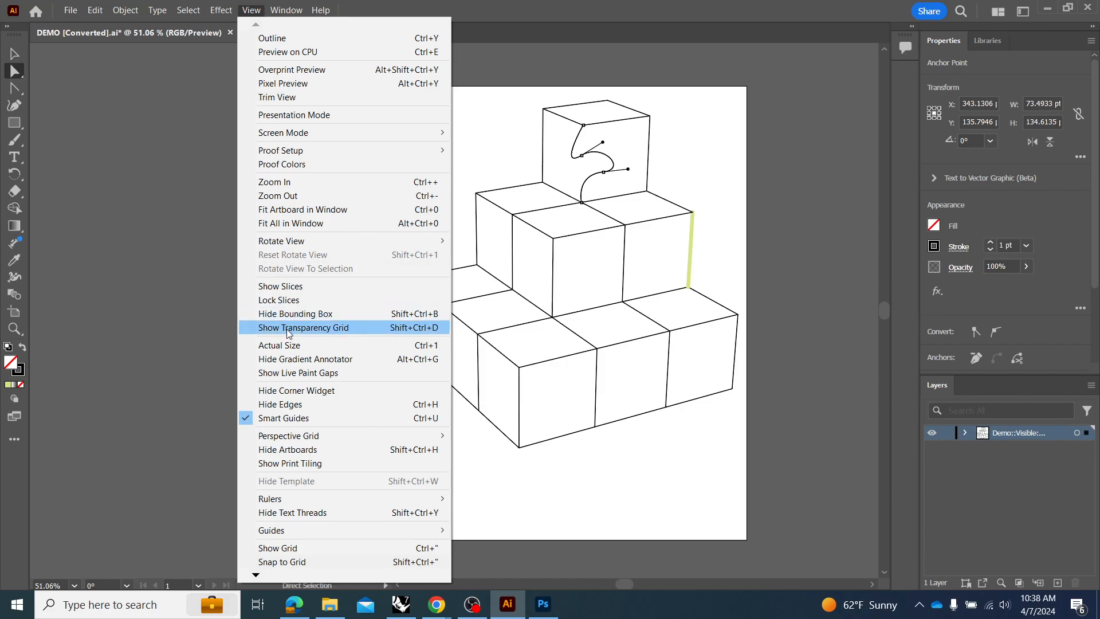
pyautogui.moveTo(256, 576)
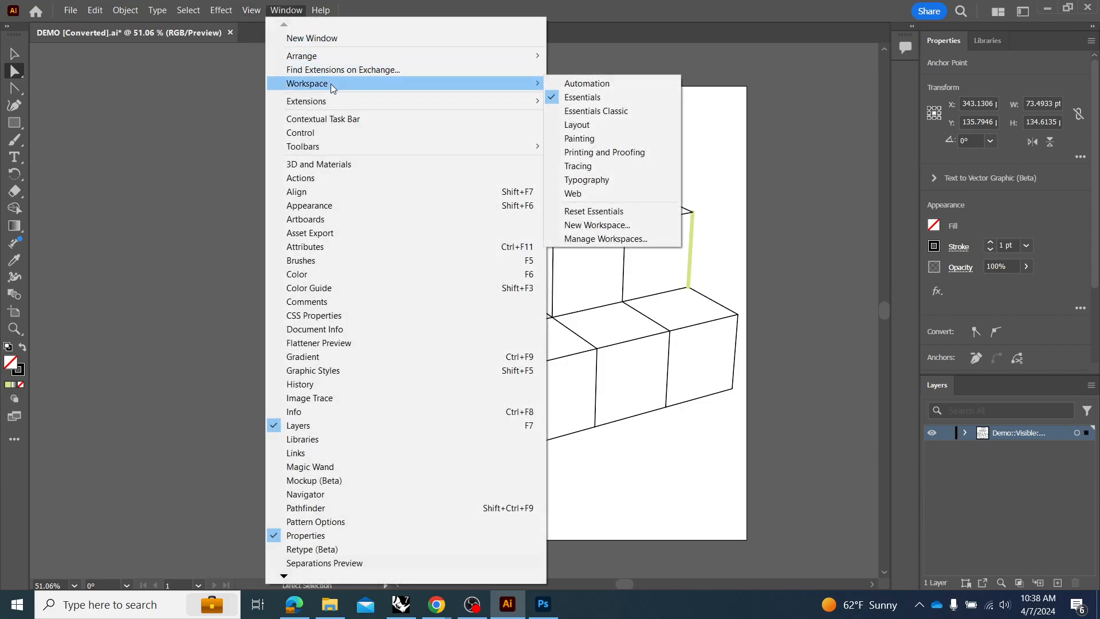
pyautogui.moveTo(335, 147)
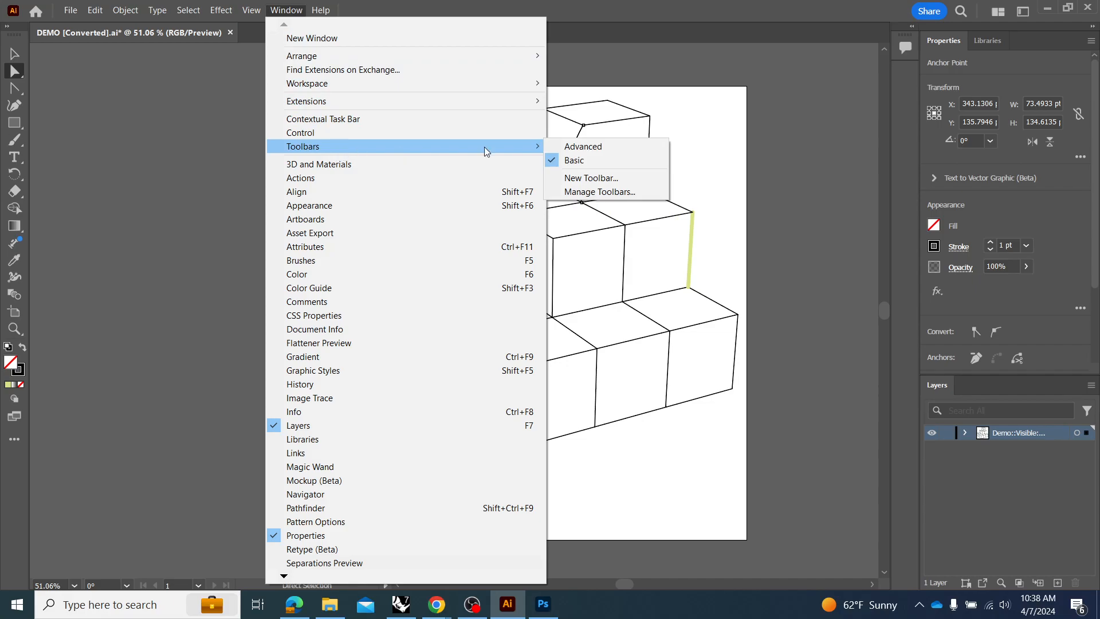
pyautogui.click(602, 149)
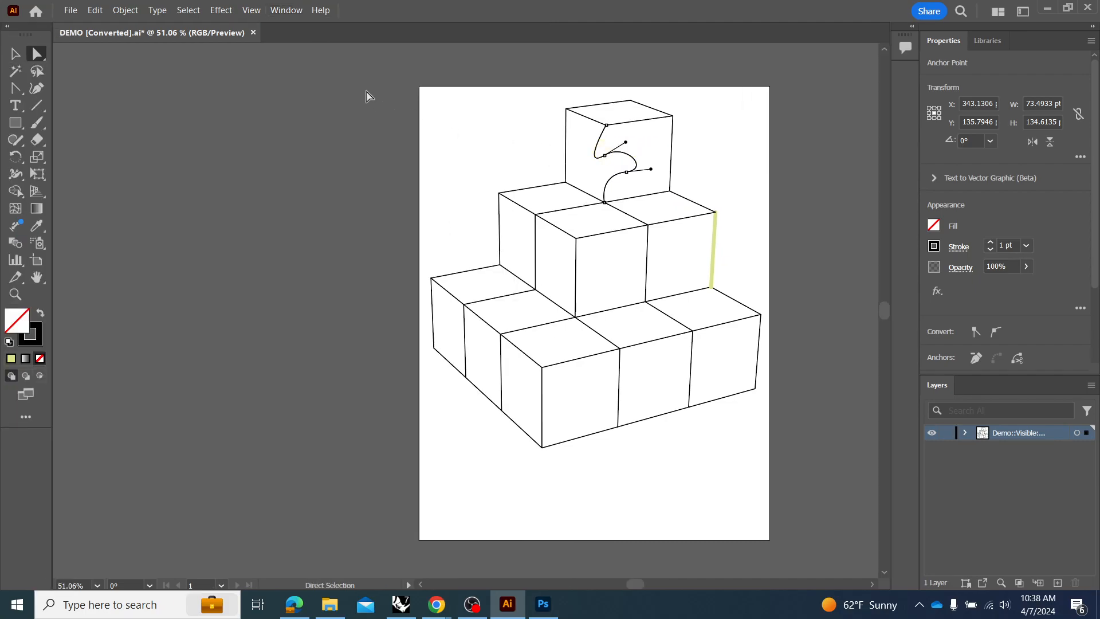
pyautogui.click(287, 11)
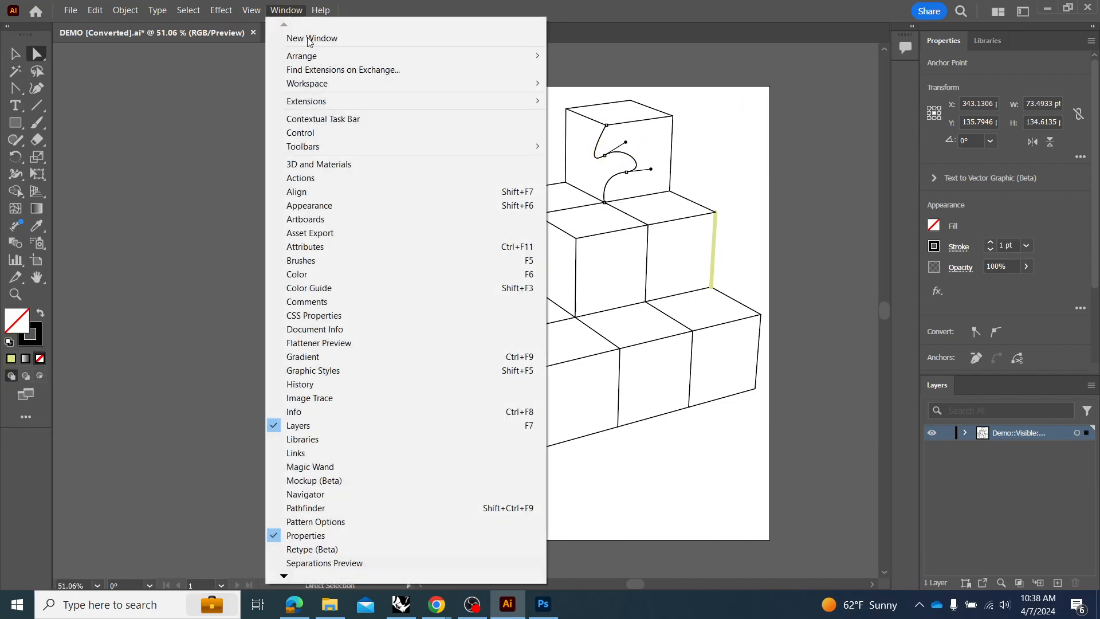
pyautogui.moveTo(360, 104)
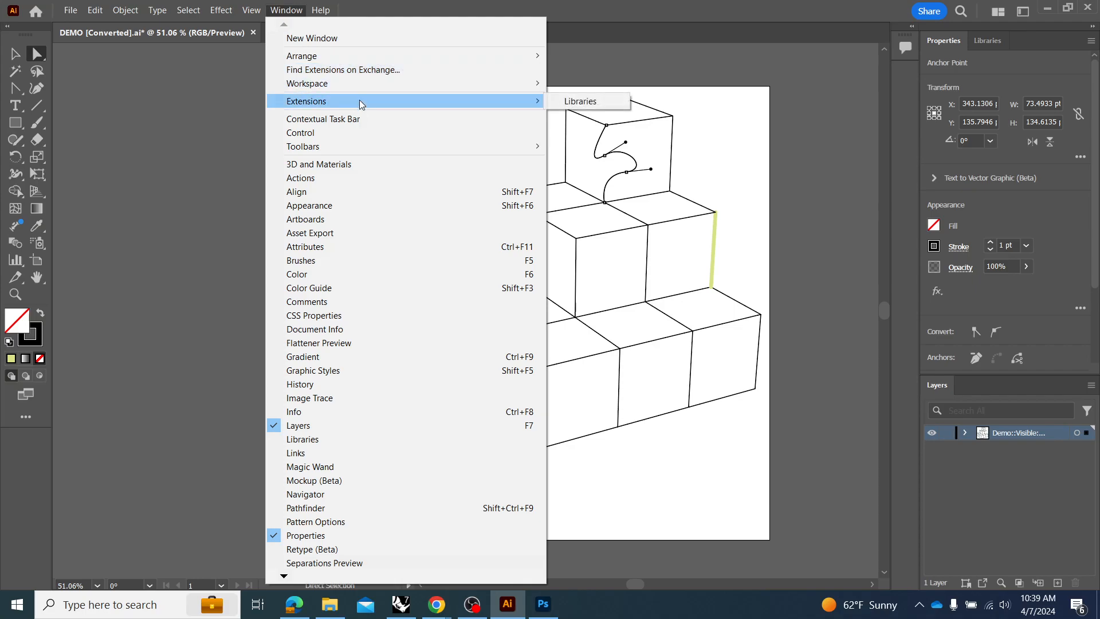
pyautogui.moveTo(363, 85)
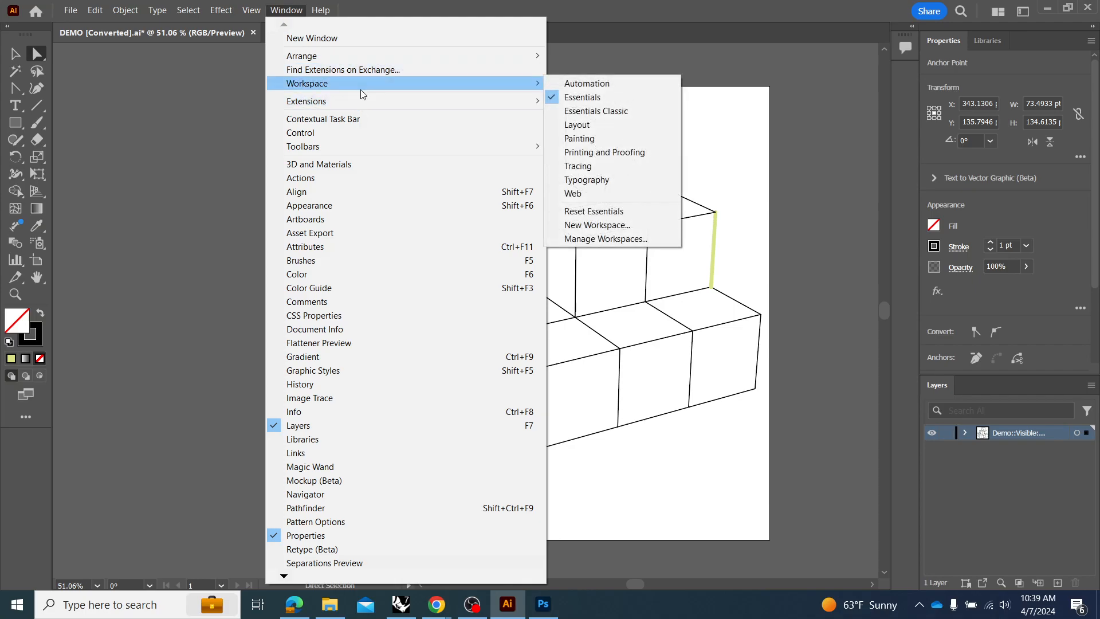
pyautogui.click(613, 113)
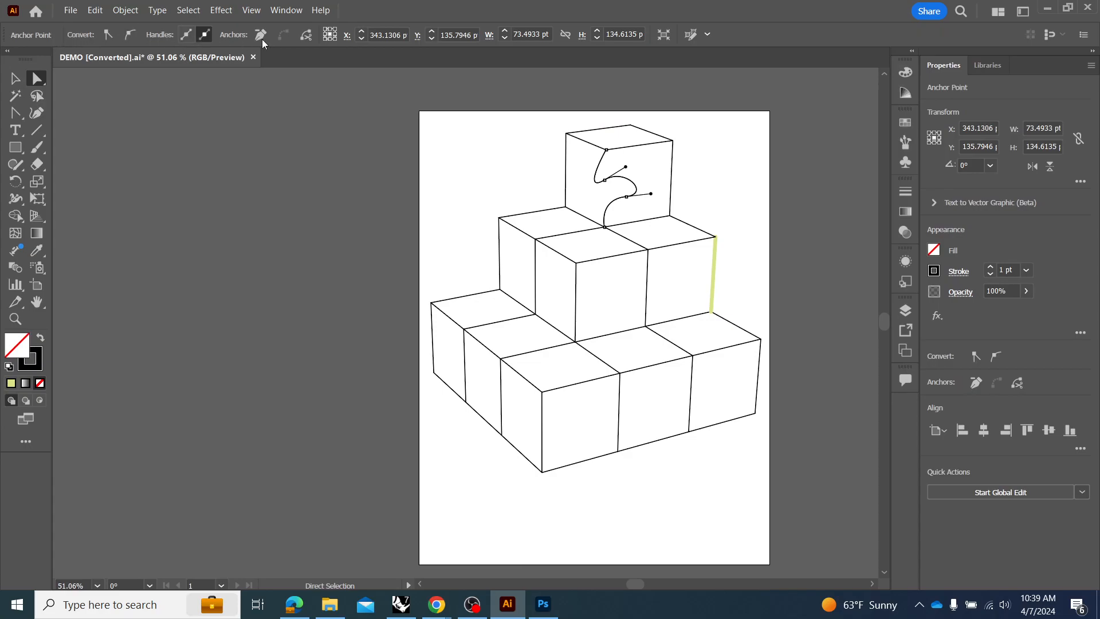
# Cut the curve at its lower middle anchor point and bulge the lower segment outward past the cube's edge.
pyautogui.moveTo(626, 198); pyautogui.dragTo(627, 201)
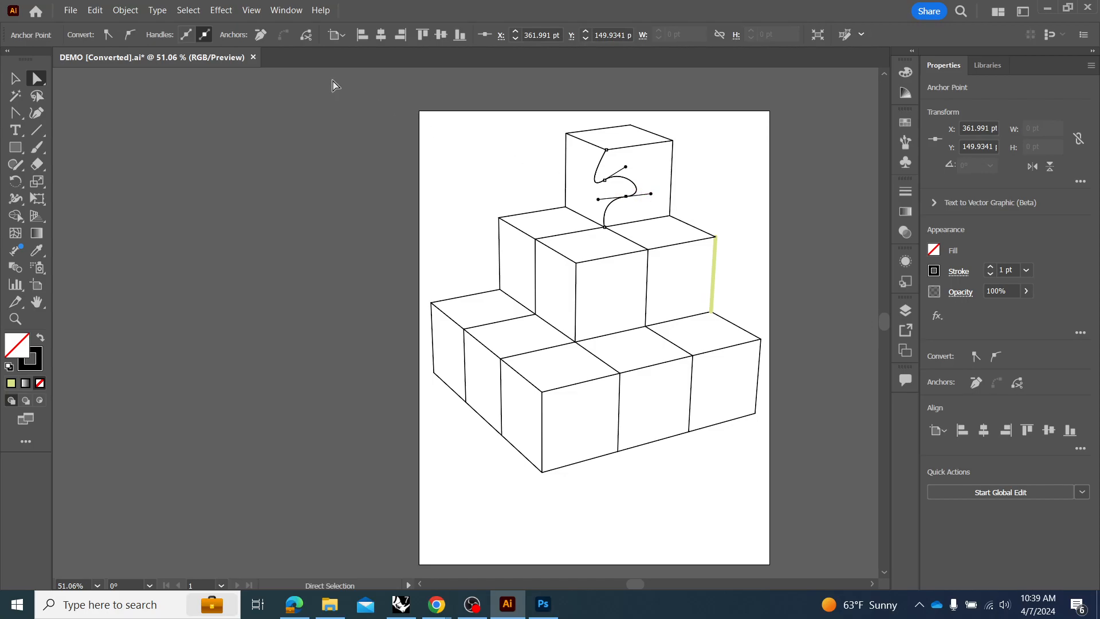
pyautogui.click(306, 36)
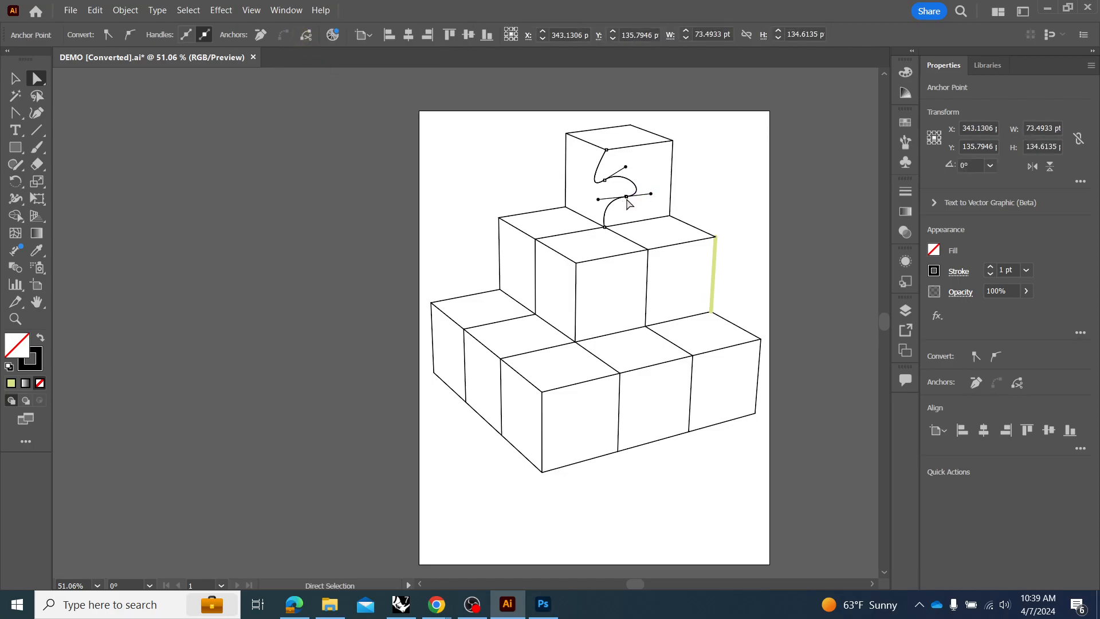
pyautogui.moveTo(606, 209); pyautogui.dragTo(573, 197)
pyautogui.click(625, 197)
pyautogui.click(306, 35)
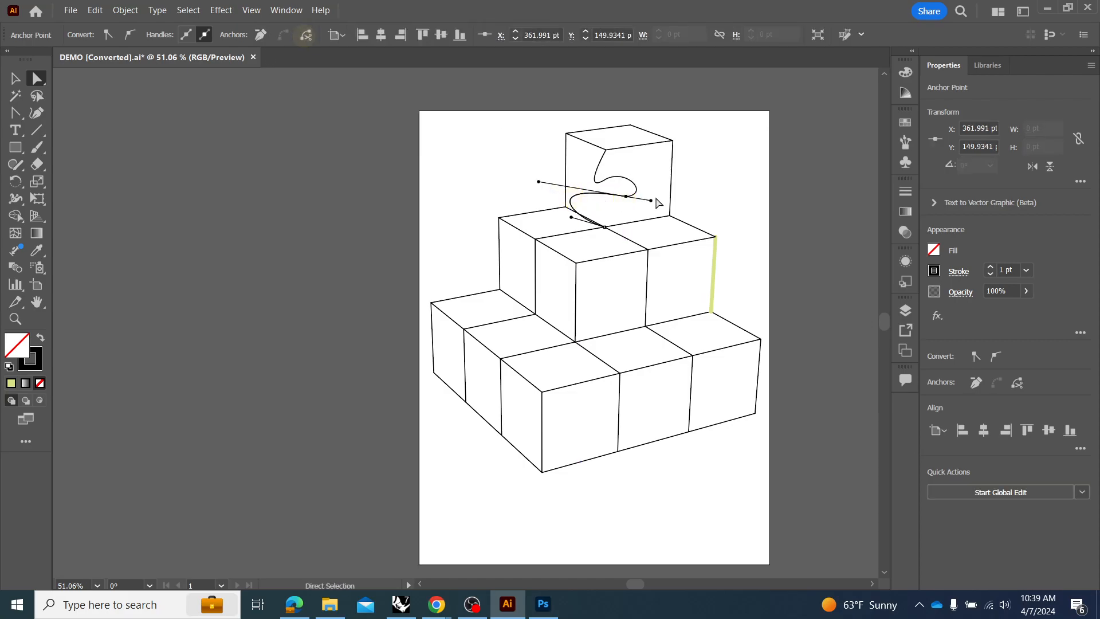
pyautogui.click(626, 197)
# Pull the two cut pieces of the curve apart and delete both of them.
pyautogui.click(16, 79)
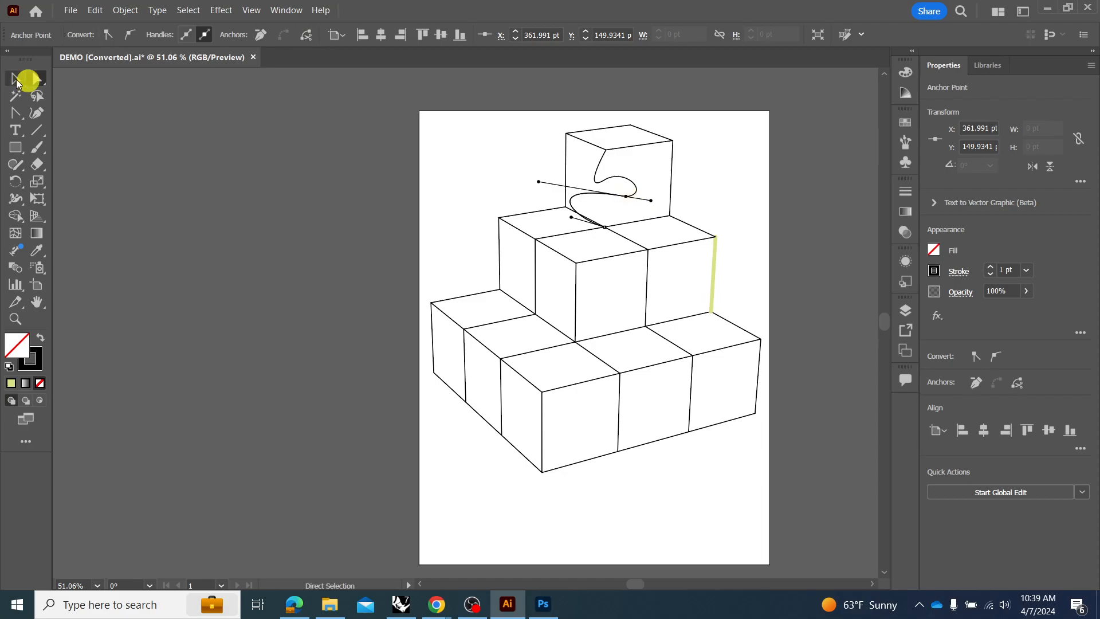
pyautogui.moveTo(579, 196); pyautogui.dragTo(454, 166)
pyautogui.moveTo(596, 176); pyautogui.dragTo(623, 185)
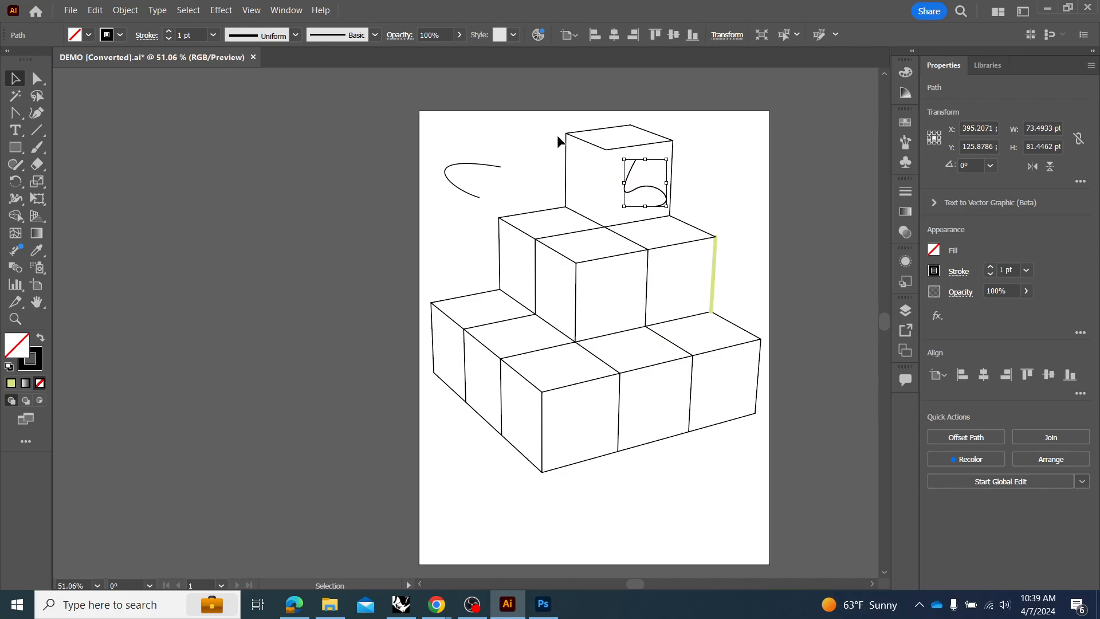
pyautogui.press('Delete')
pyautogui.click(463, 163)
pyautogui.press('Delete')
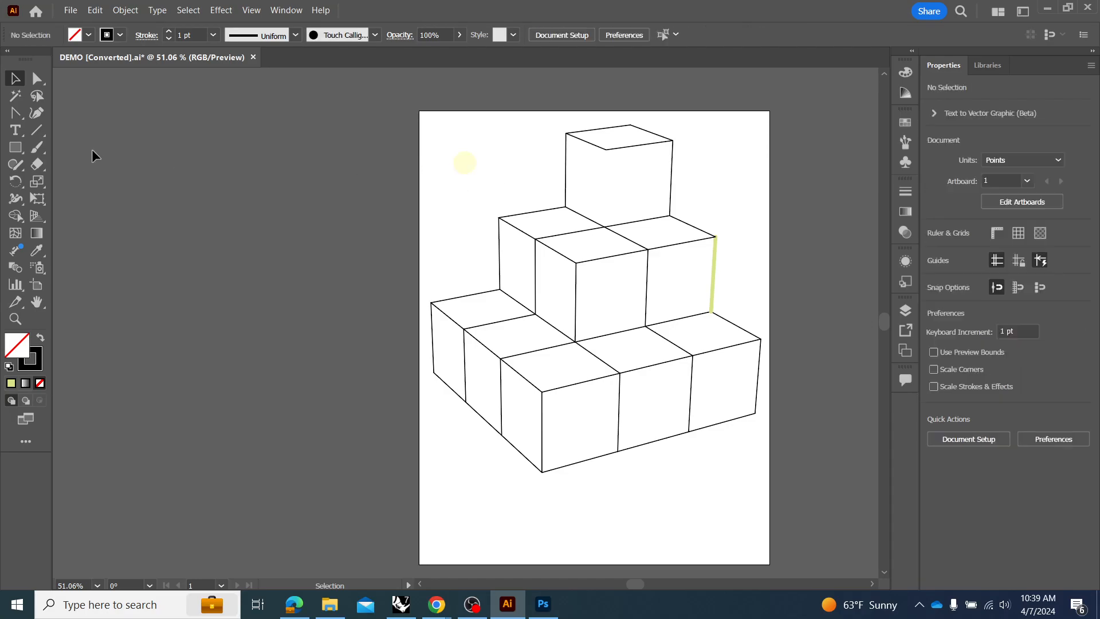
# Redraw the top cube's front vertical edge as a straight line segment between its two front corners and clear the selection.
pyautogui.click(36, 130)
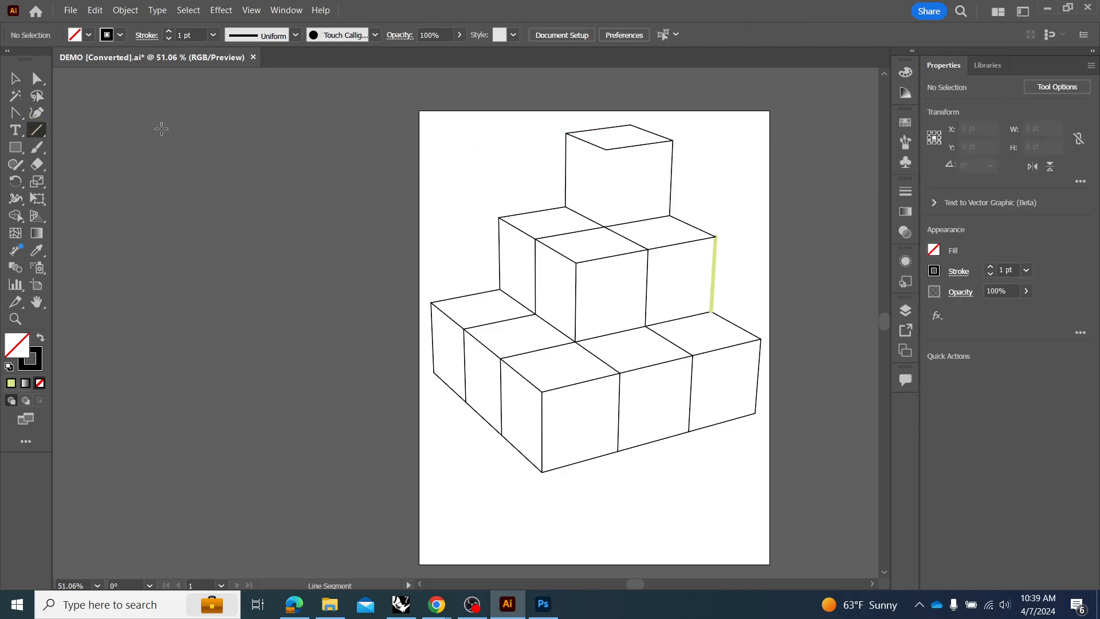
pyautogui.moveTo(606, 149)
pyautogui.mouseDown()
pyautogui.moveTo(620, 202)
pyautogui.moveTo(604, 224)
pyautogui.mouseUp()
pyautogui.click(15, 78)
pyautogui.click(314, 164)
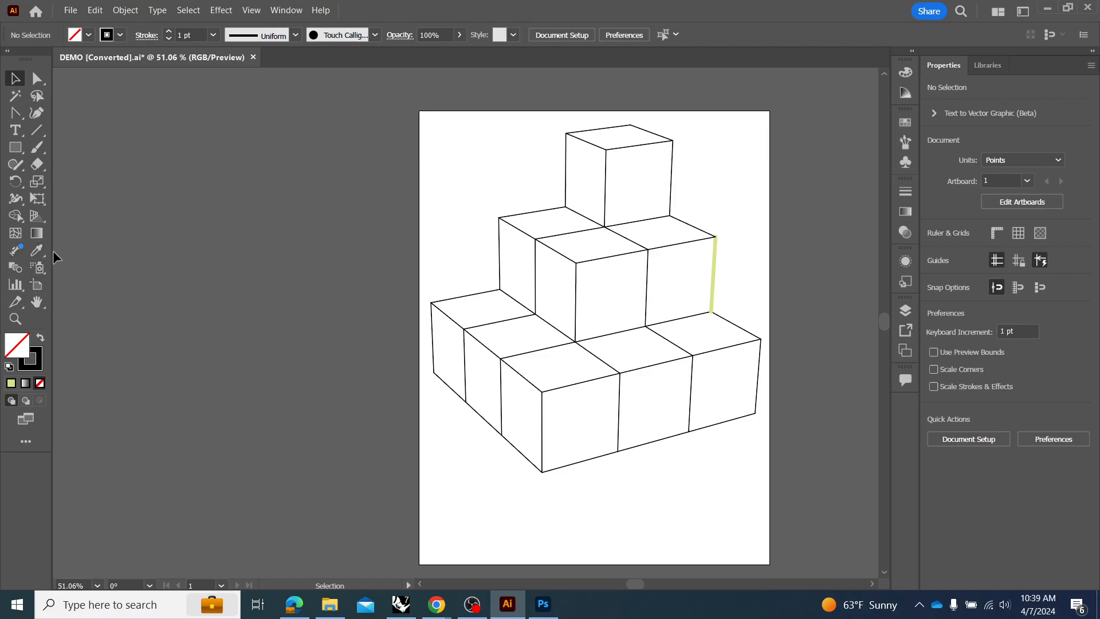
# Draw a rectangle about 100 by 92 pt beside the top cube and a closed four-sided Pen path below the cube stack.
pyautogui.click(24, 151)
pyautogui.moveTo(476, 141); pyautogui.dragTo(535, 195)
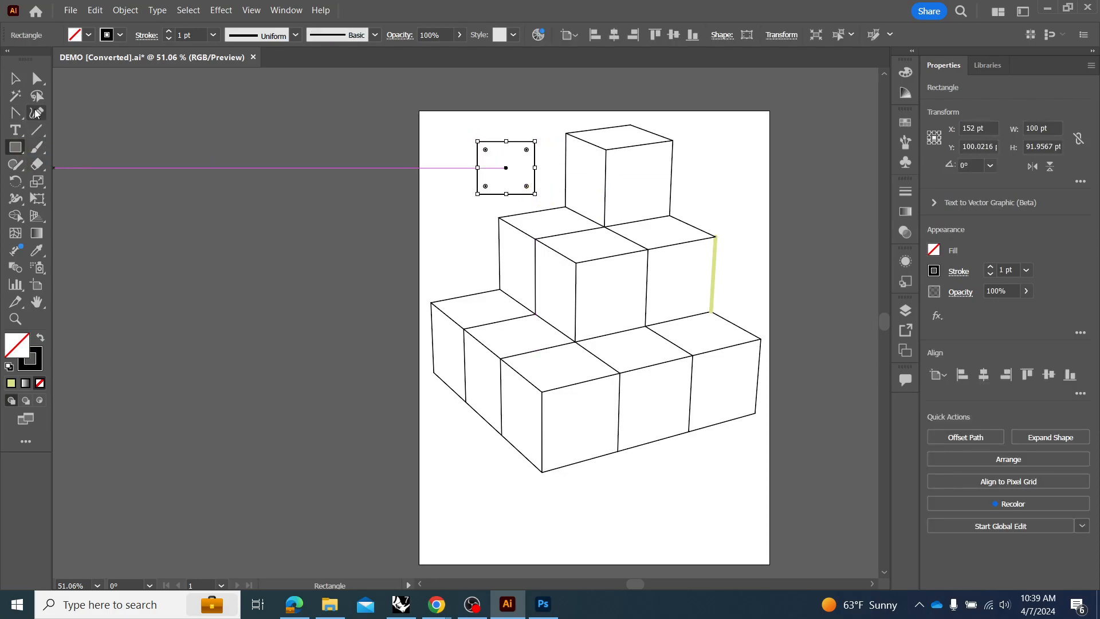
pyautogui.click(11, 113)
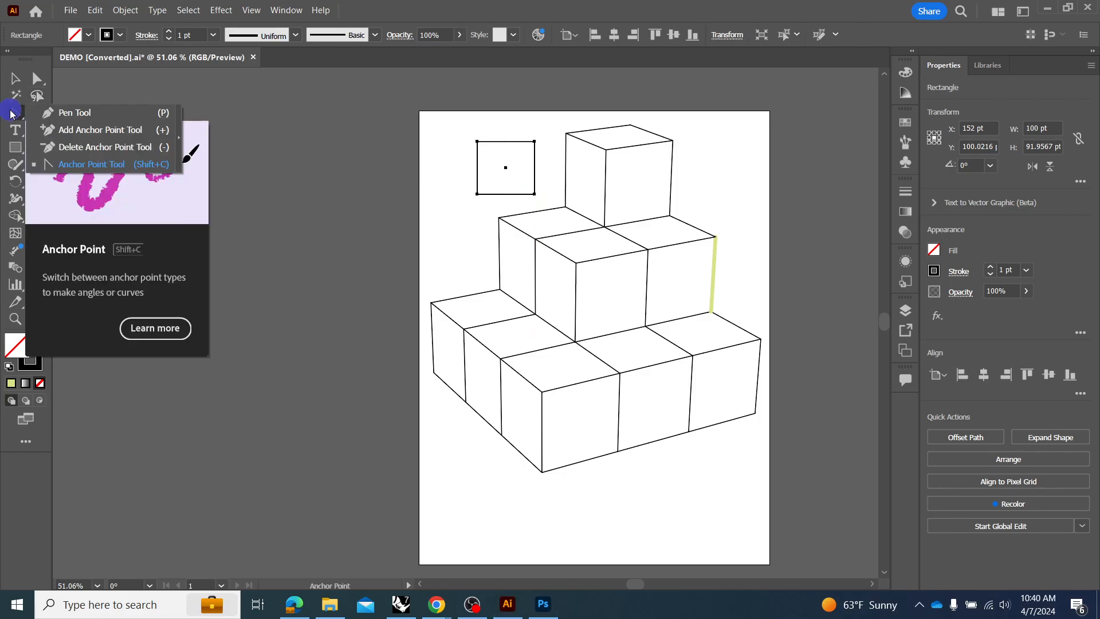
pyautogui.click(60, 113)
pyautogui.click(612, 493)
pyautogui.click(626, 530)
pyautogui.click(670, 518)
pyautogui.click(666, 478)
pyautogui.click(612, 493)
pyautogui.click(8, 82)
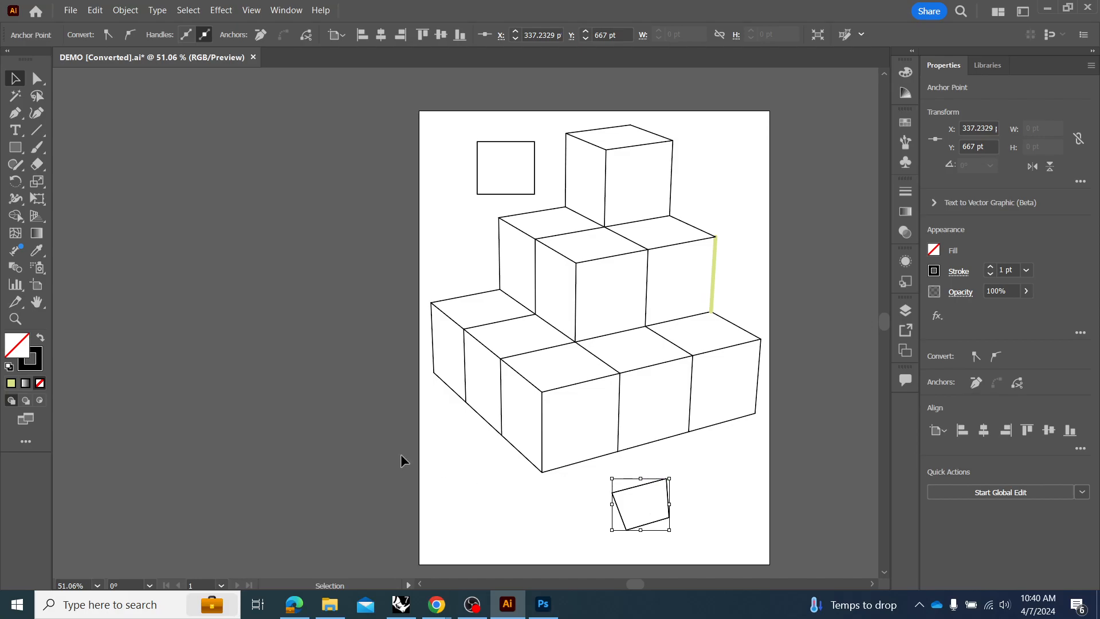
# Fill the four-sided path below the cubes with dark red and reactivate the Pen tool.
pyautogui.doubleClick(20, 348)
pyautogui.click(502, 309)
pyautogui.click(724, 214)
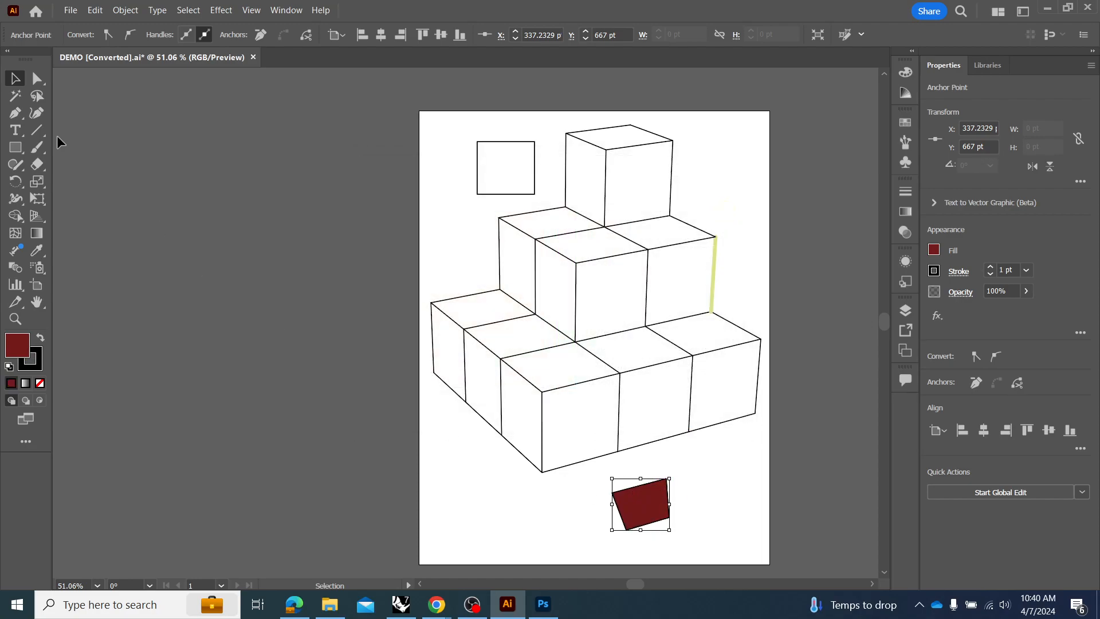
pyautogui.click(16, 112)
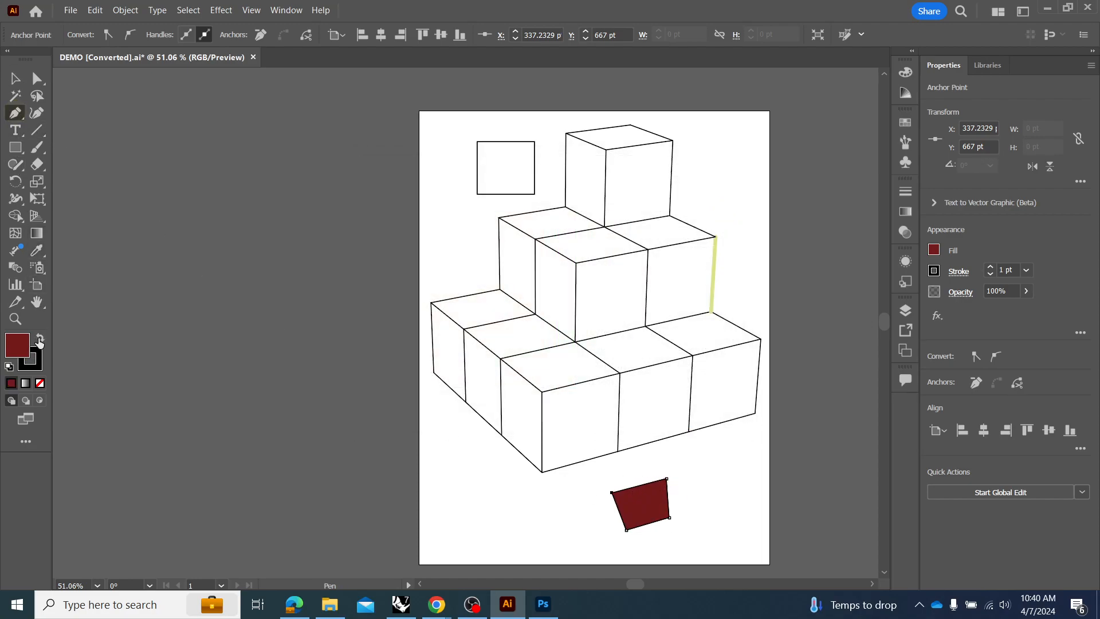
# Remove the stroke colour and draw a closed, irregular dark red Pen shape below the cubes, beside the four-sided one.
pyautogui.click(30, 367)
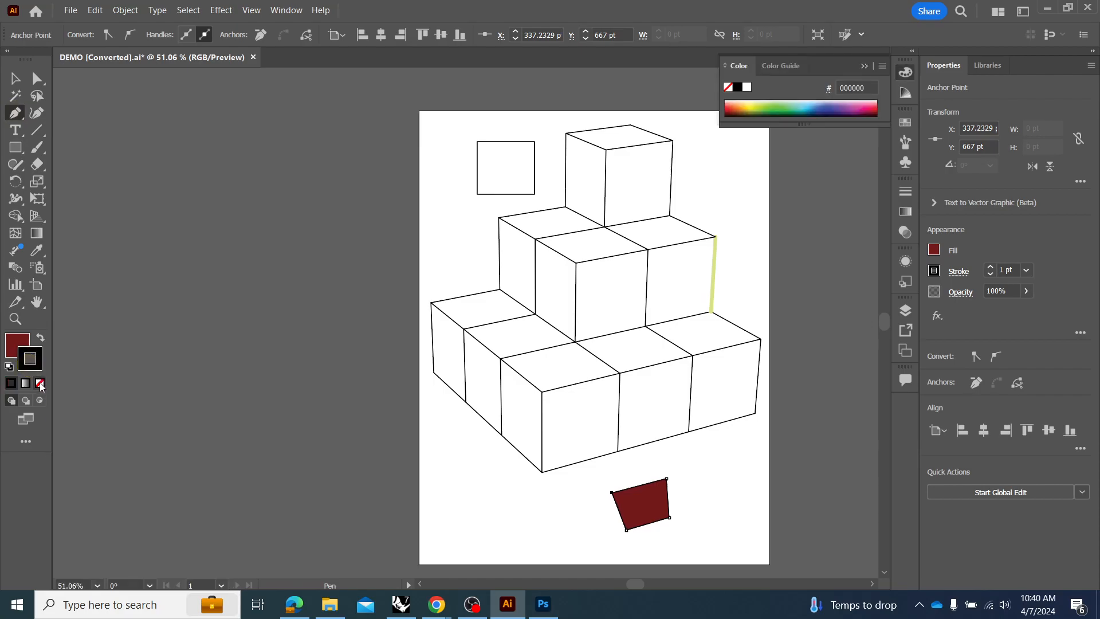
pyautogui.click(39, 383)
pyautogui.click(491, 485)
pyautogui.click(471, 522)
pyautogui.click(506, 543)
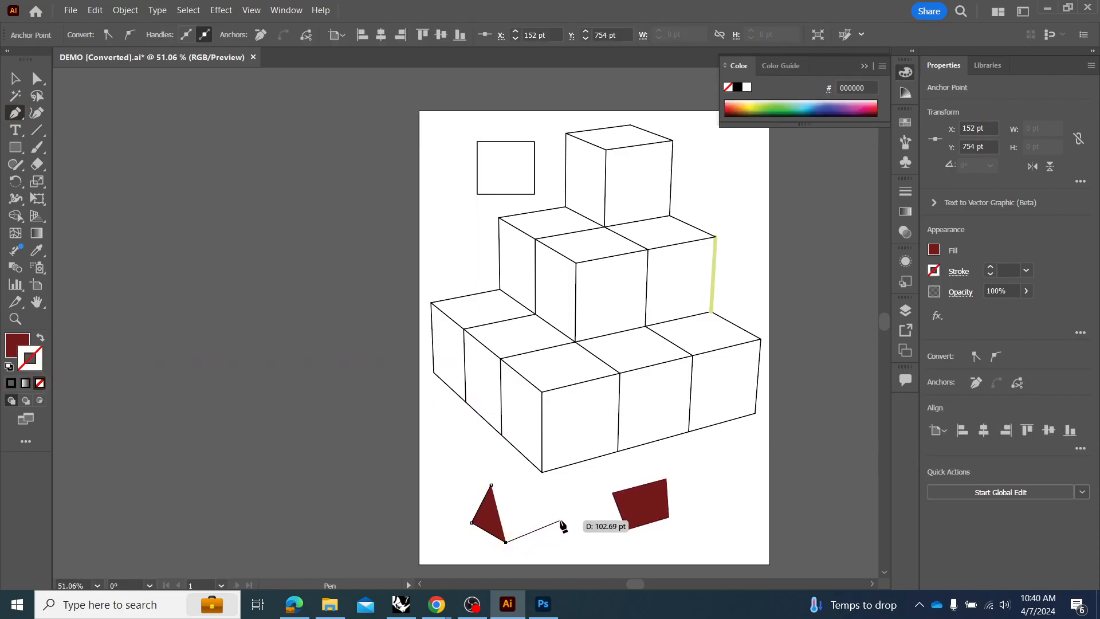
pyautogui.click(574, 526)
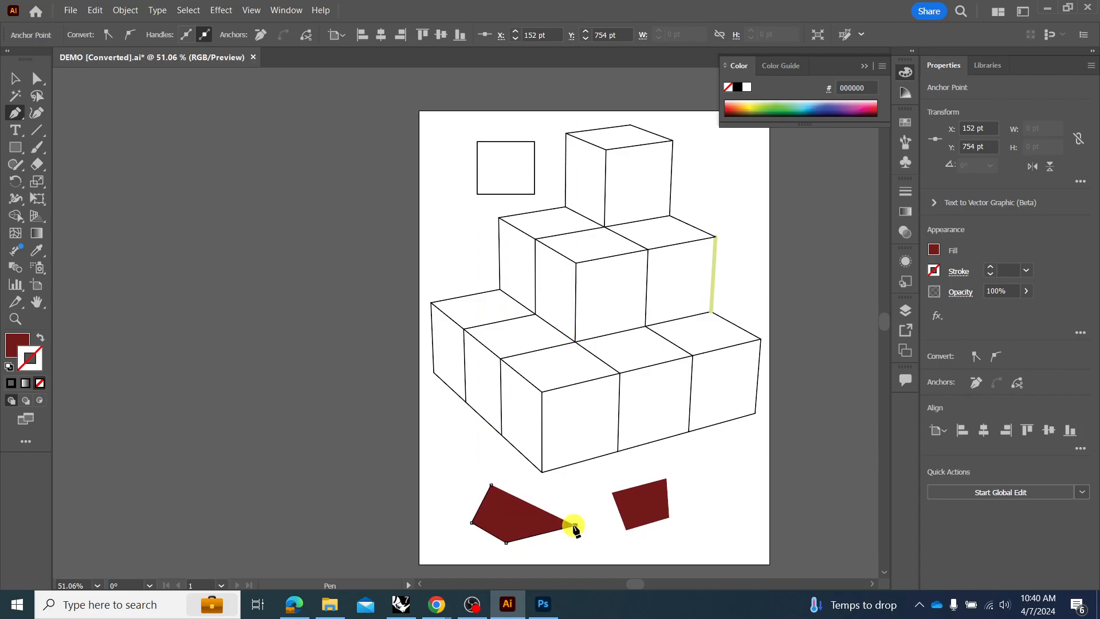
pyautogui.click(567, 490)
pyautogui.click(510, 473)
pyautogui.click(447, 453)
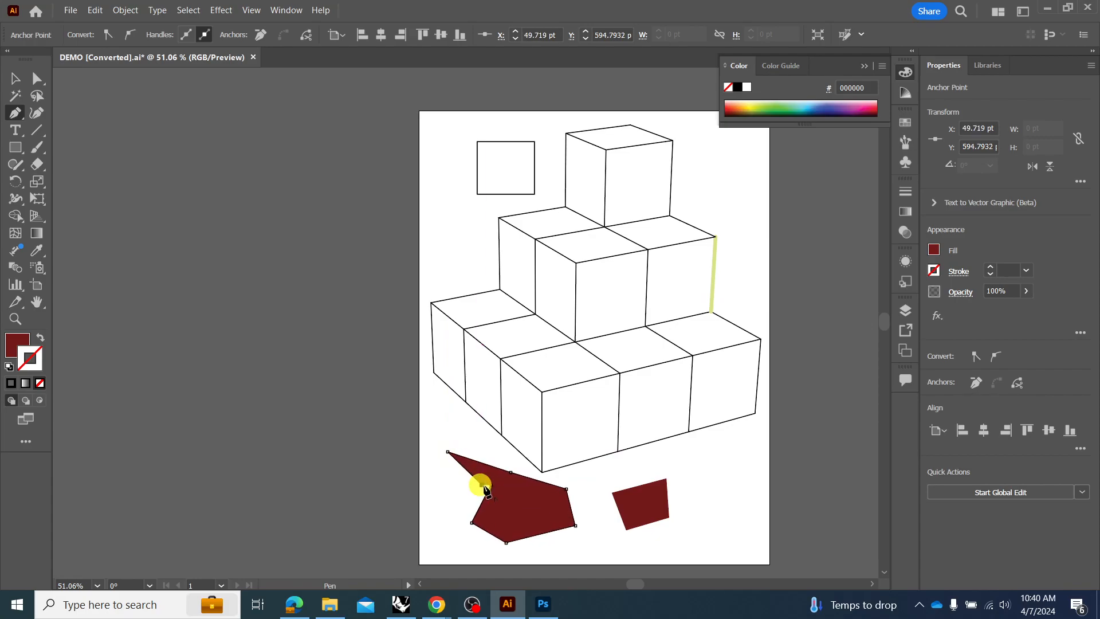
pyautogui.click(489, 486)
# Reshape the irregular dark red shape by moving its individual anchor points and edges with Direct Selection, and clear the selection.
pyautogui.click(15, 78)
pyautogui.click(37, 78)
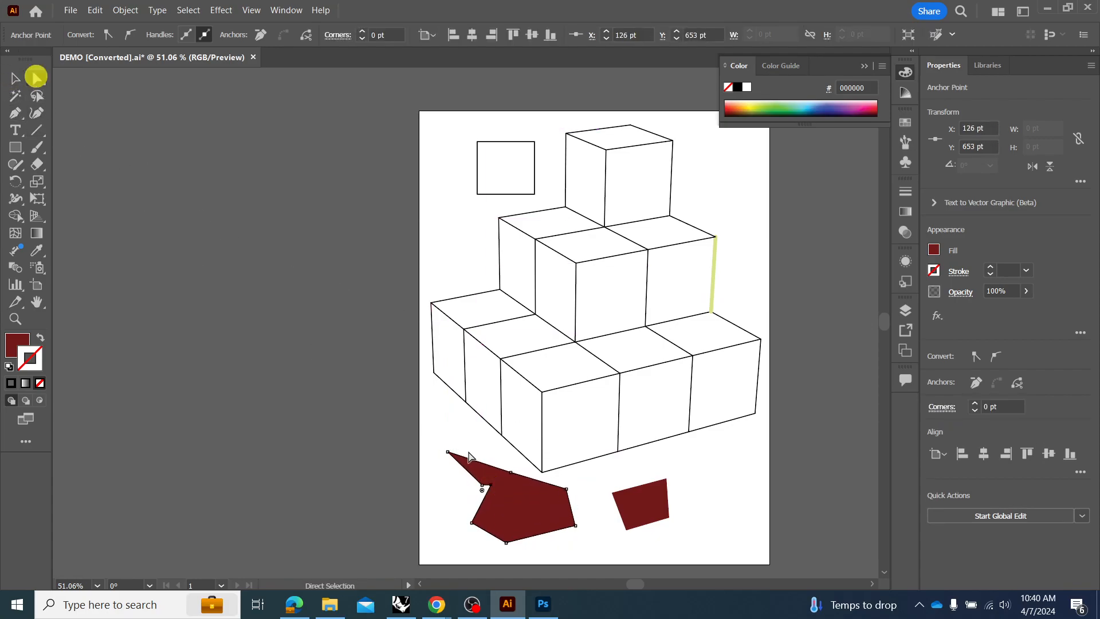
pyautogui.moveTo(566, 489); pyautogui.dragTo(466, 542)
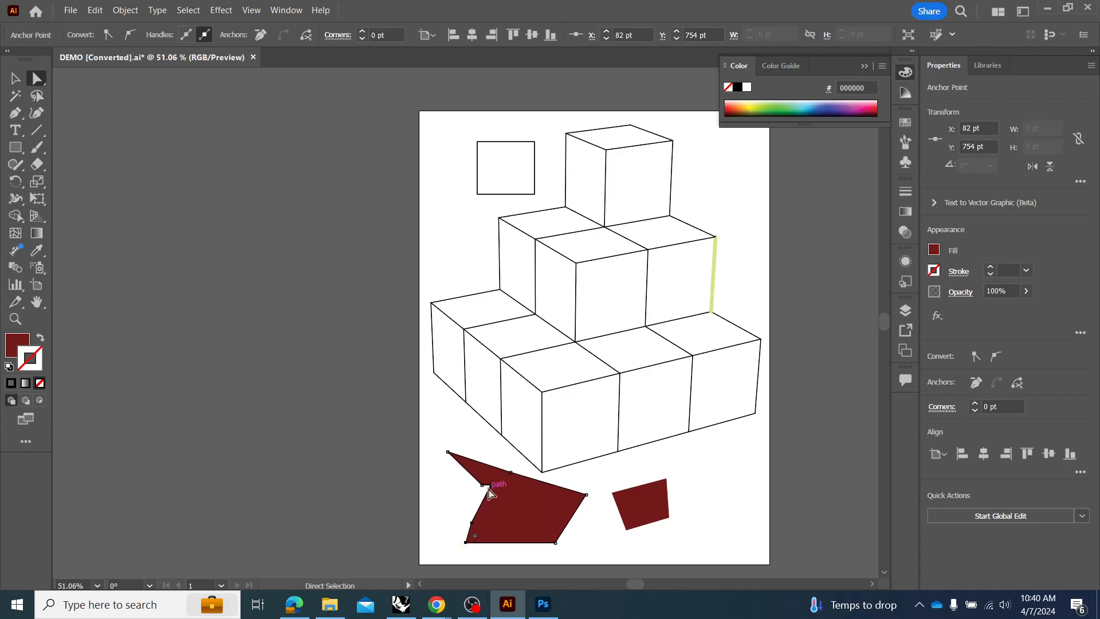
pyautogui.click(490, 489)
pyautogui.moveTo(490, 490); pyautogui.dragTo(441, 503)
pyautogui.click(596, 538)
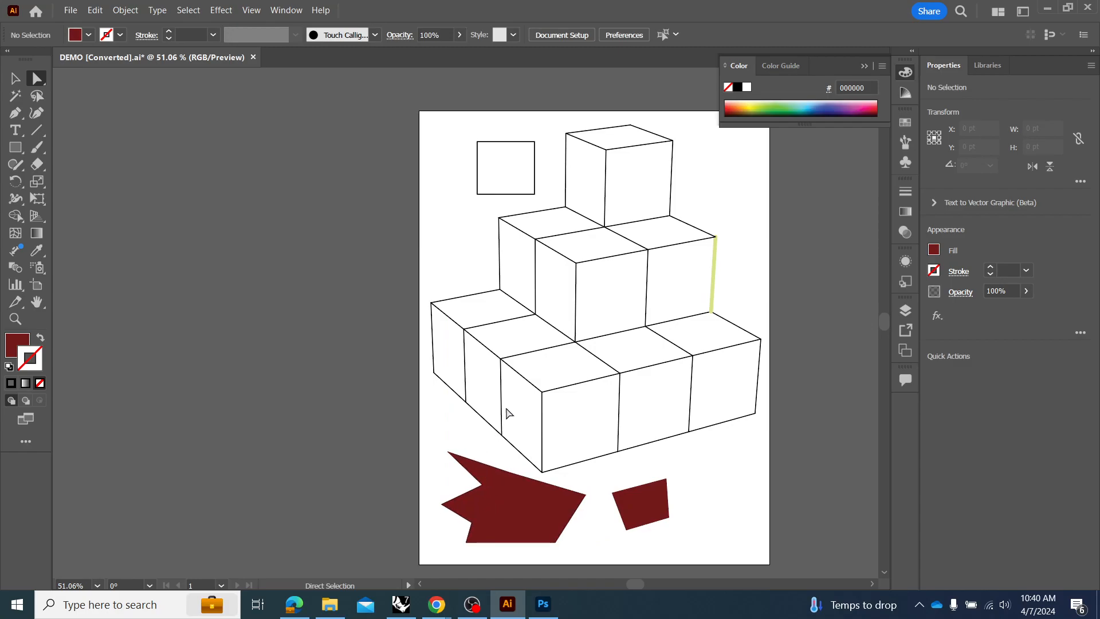
# Delete the rectangle's lower-left corner edges and the facing edge segments of both dark red shapes.
pyautogui.moveTo(482, 183); pyautogui.dragTo(458, 196)
pyautogui.press('Delete')
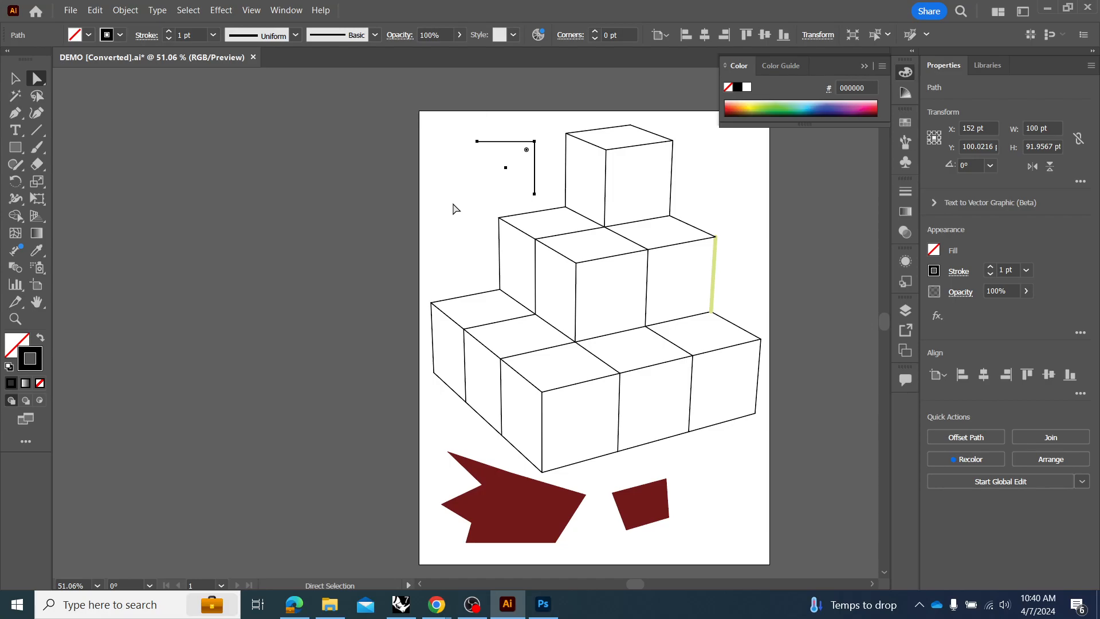
pyautogui.moveTo(690, 491); pyautogui.dragTo(560, 510)
pyautogui.press('Delete')
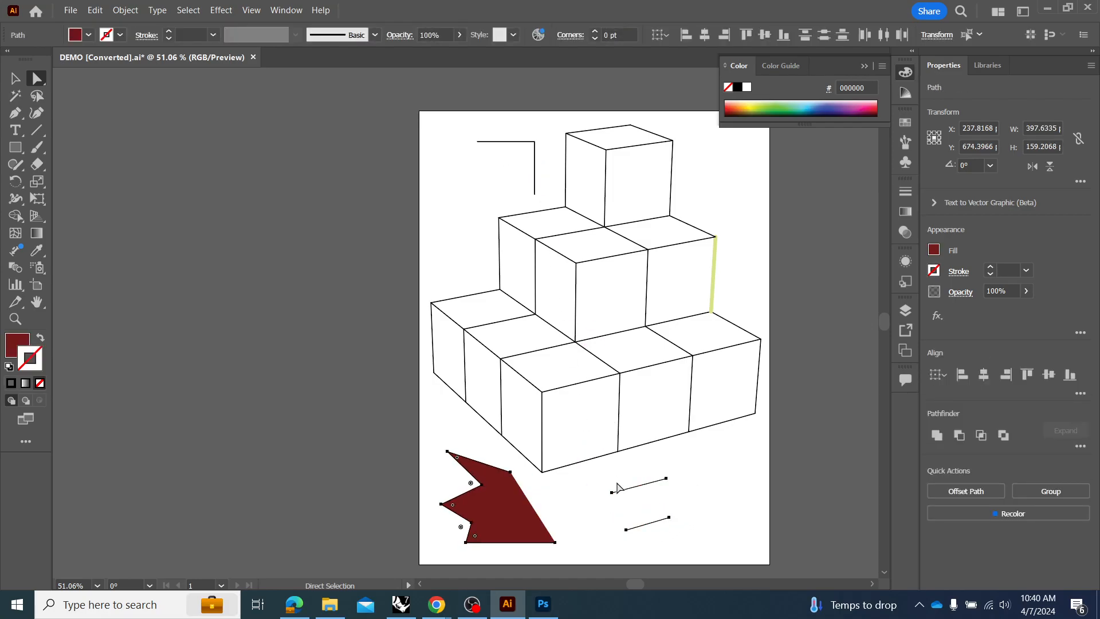
# Delete the remaining pieces of the dark red shapes and the rectangle as whole objects.
pyautogui.click(20, 76)
pyautogui.press('Delete')
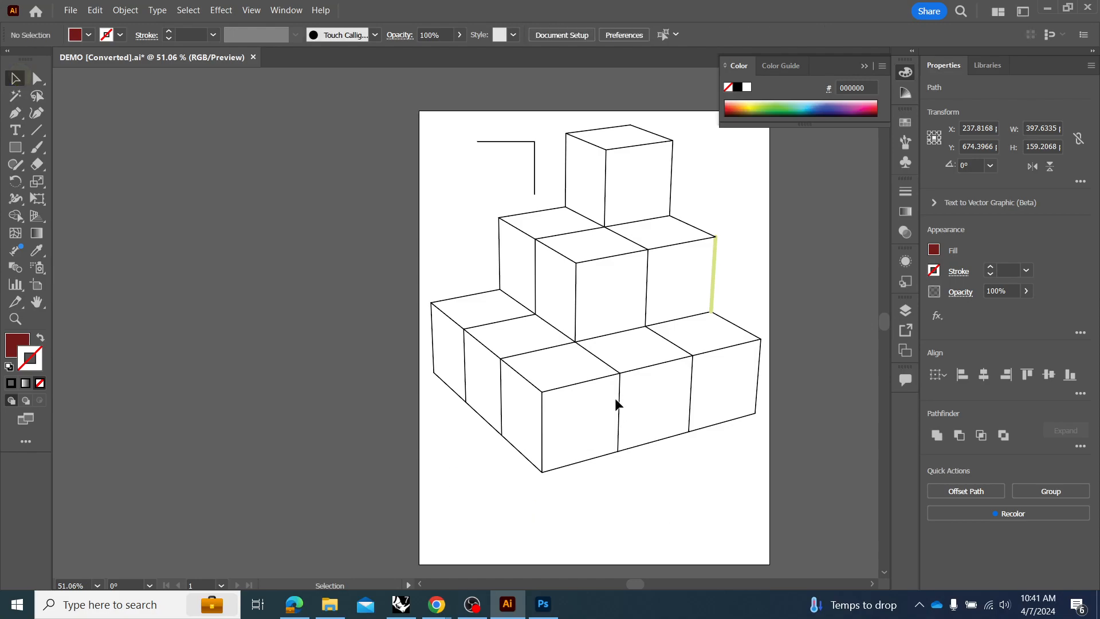
pyautogui.click(533, 175)
pyautogui.press('Delete')
pyautogui.click(713, 267)
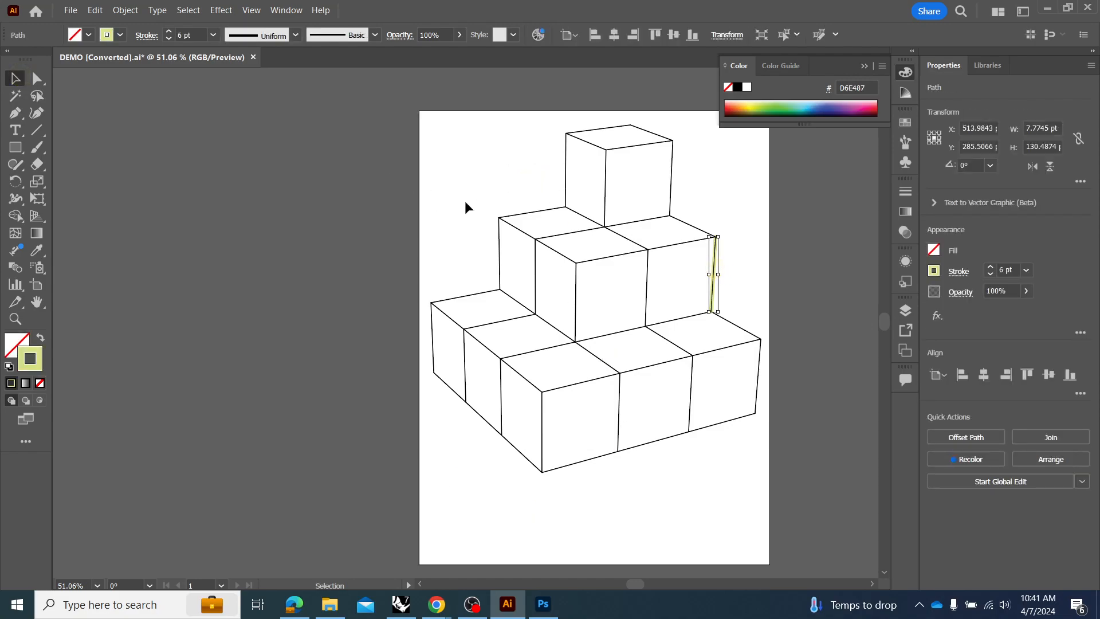
pyautogui.click(522, 206)
# Undo the deletions of the rectangle and the two dark red shapes.
pyautogui.hotkey('ctrl', 'z')
pyautogui.hotkey('ctrl', 'z')
pyautogui.hotkey('ctrl', 'z')
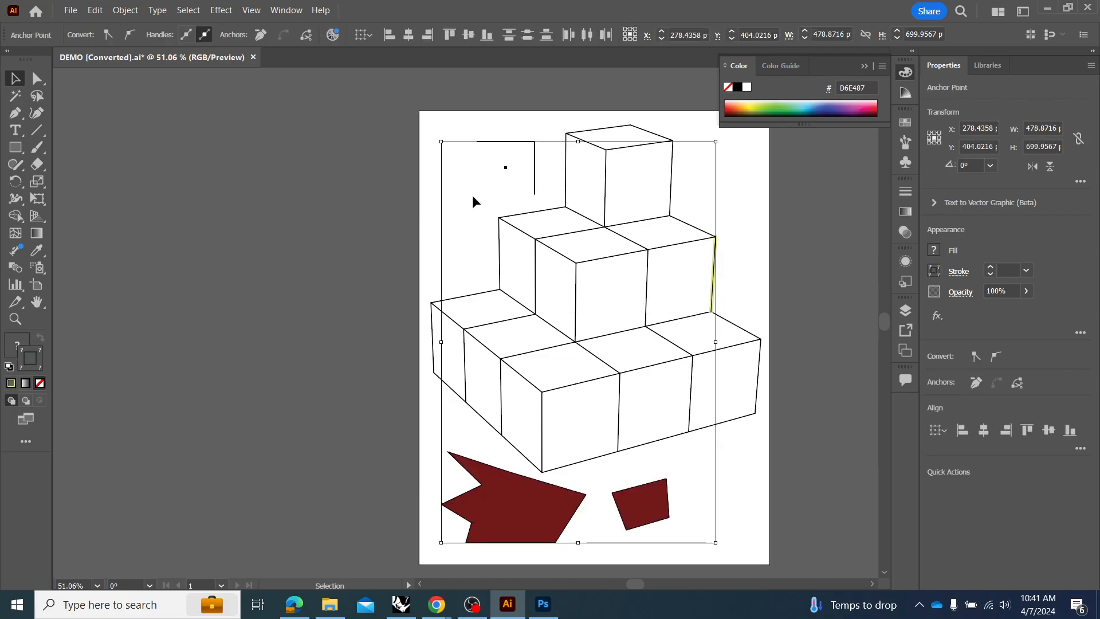
pyautogui.hotkey('ctrl', 'z')
# Delete the whole rectangle beside the top cube.
pyautogui.click(493, 200)
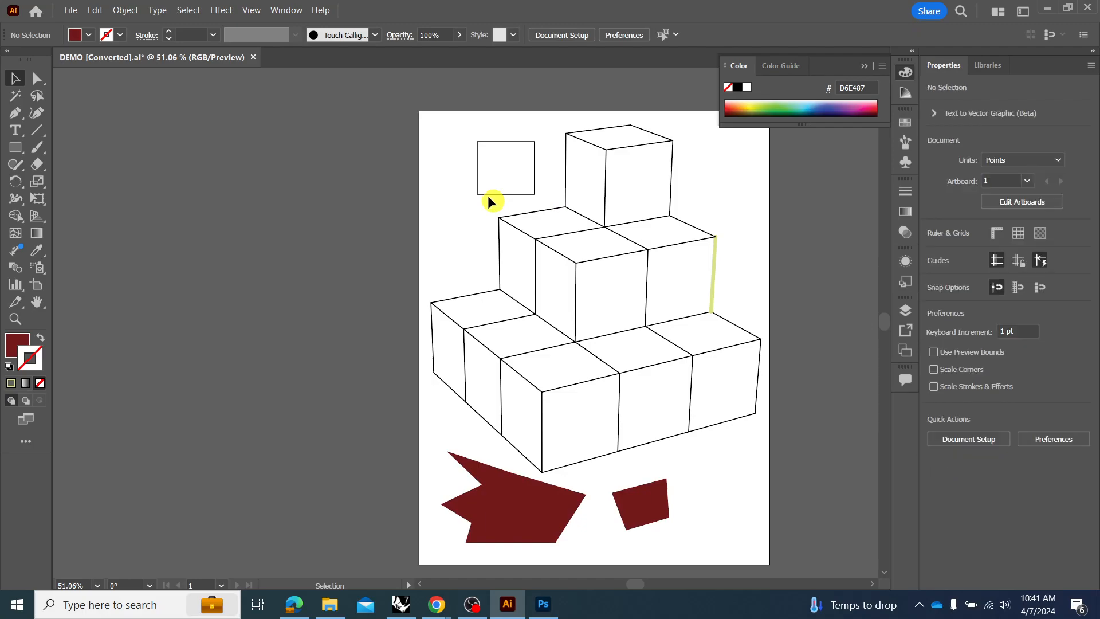
pyautogui.click(487, 194)
pyautogui.press('Delete')
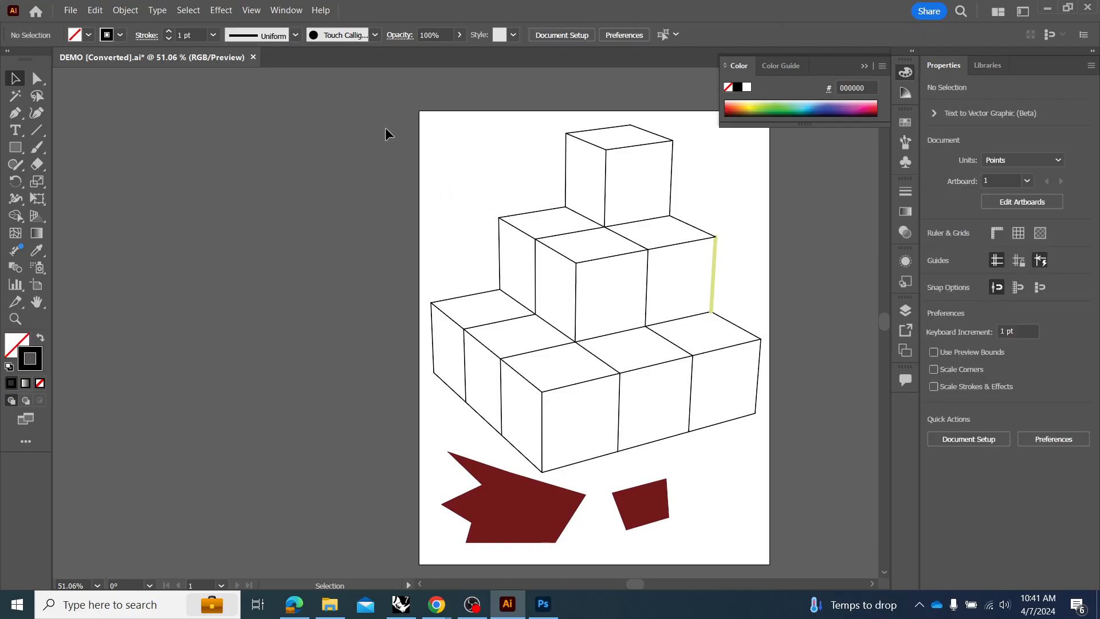
# Select all paths sharing the black stroke color and try moving them together, leaving the light green edge out.
pyautogui.click(190, 10)
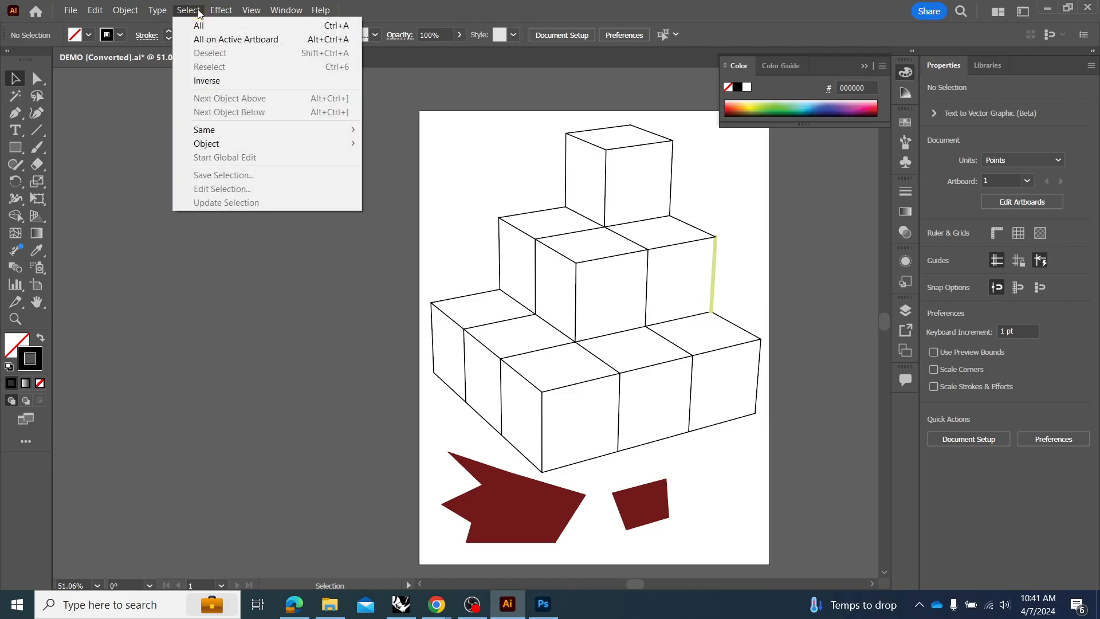
pyautogui.moveTo(217, 140)
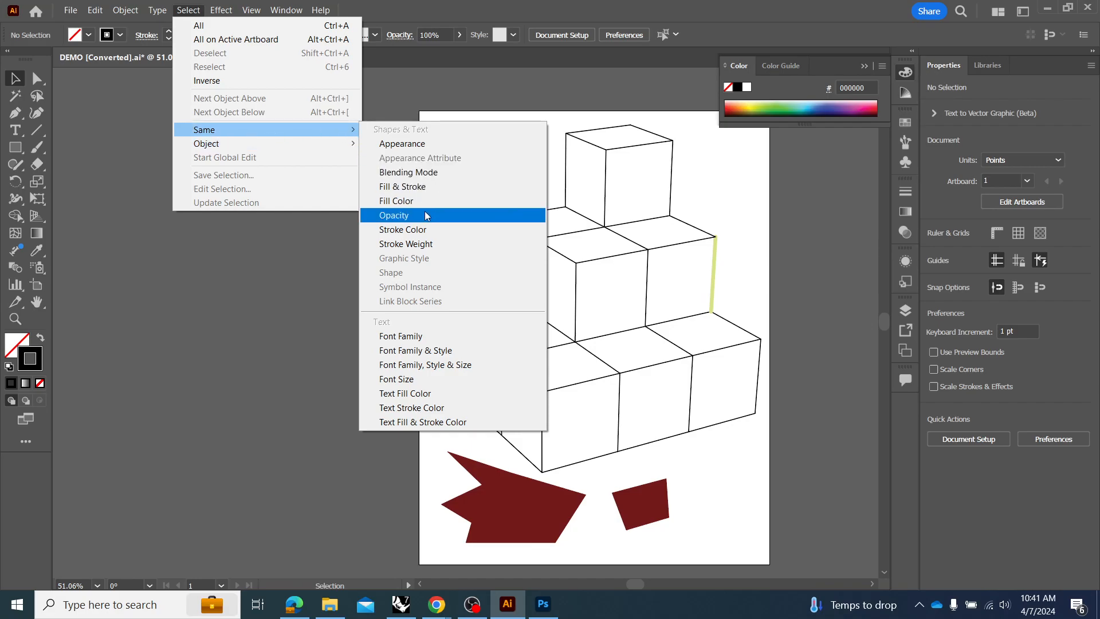
pyautogui.click(402, 230)
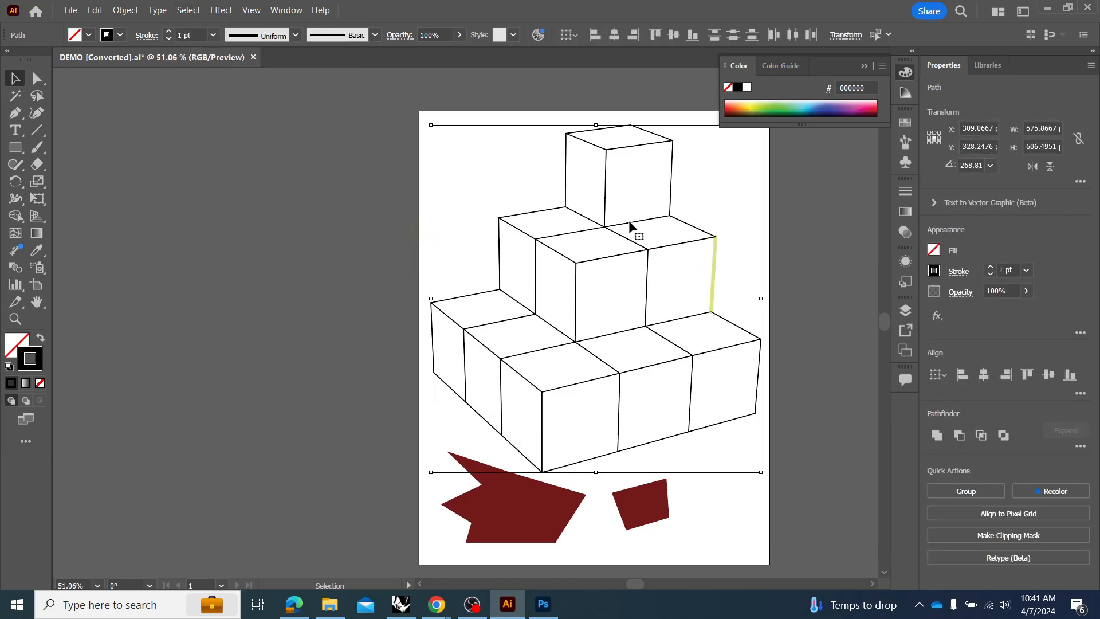
pyautogui.moveTo(634, 245); pyautogui.dragTo(657, 236)
pyautogui.hotkey('ctrl', 'z')
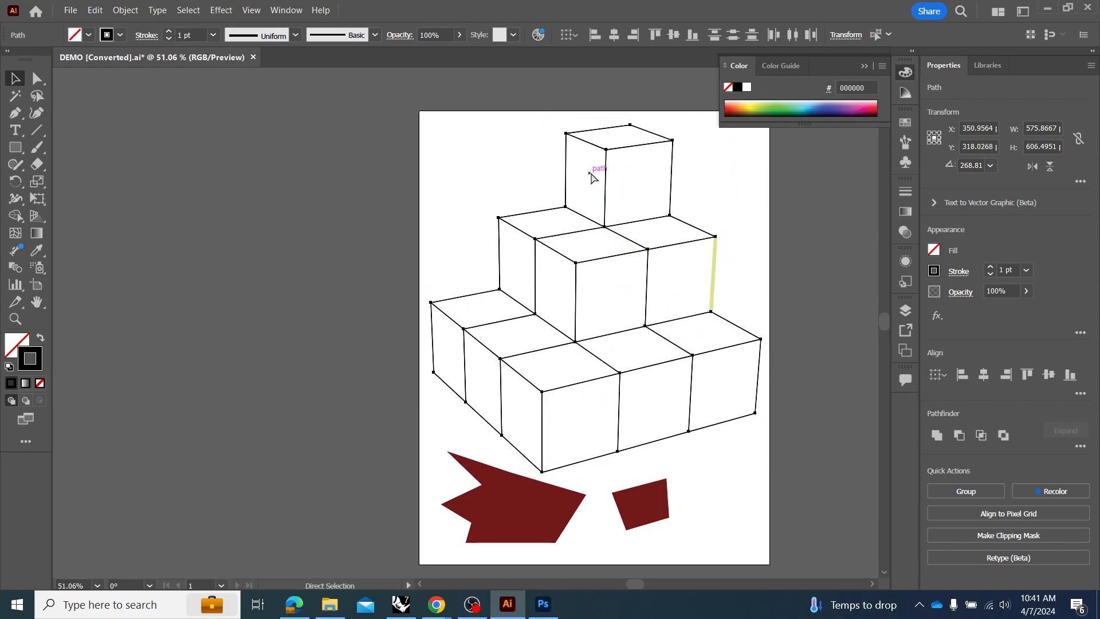
pyautogui.click(715, 263)
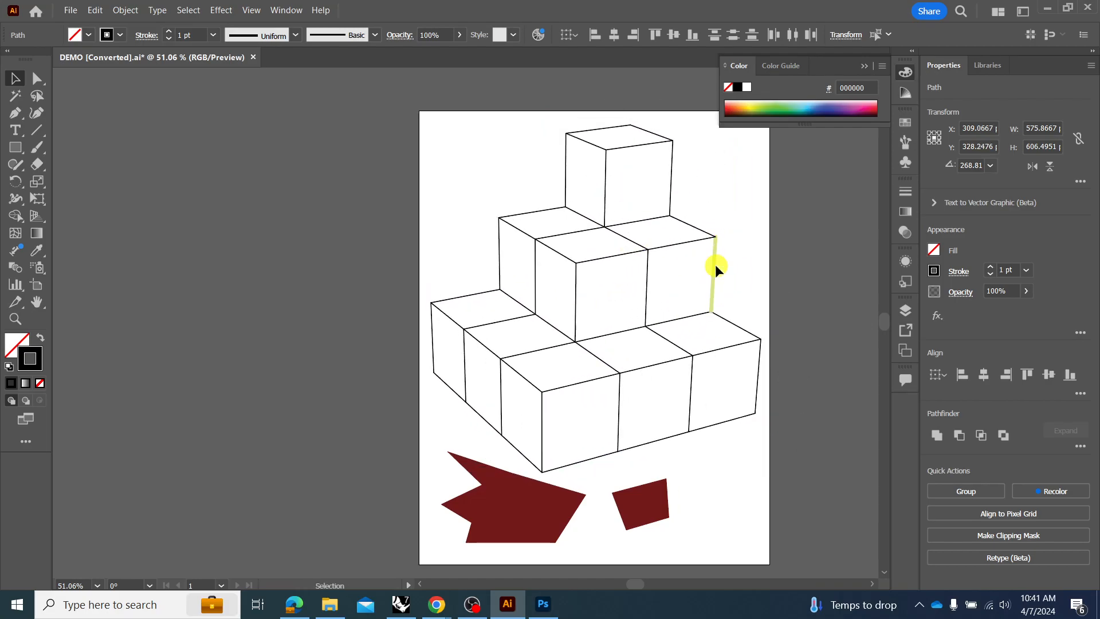
pyautogui.click(713, 274)
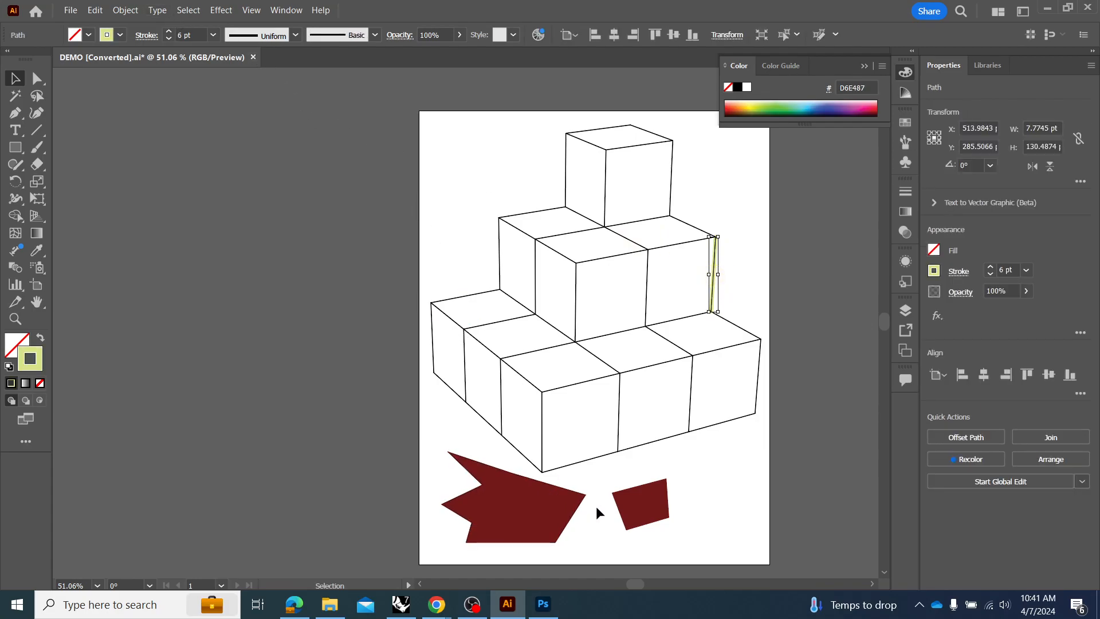
# Select both dark red shapes by their shared fill color, move them slightly down and to the right, and deselect them.
pyautogui.click(638, 503)
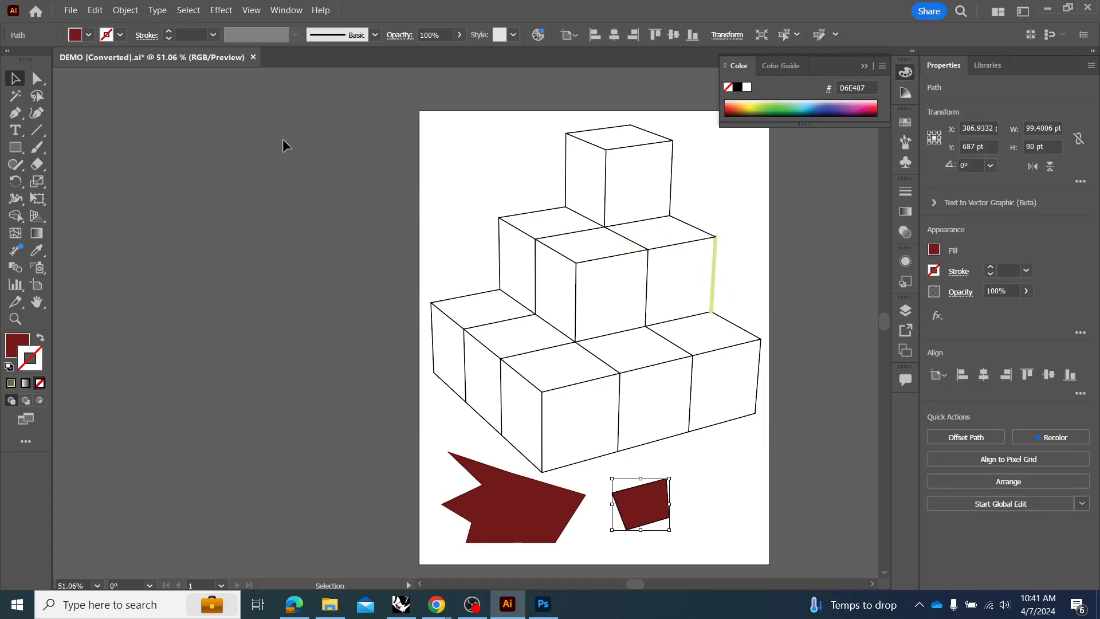
pyautogui.click(187, 10)
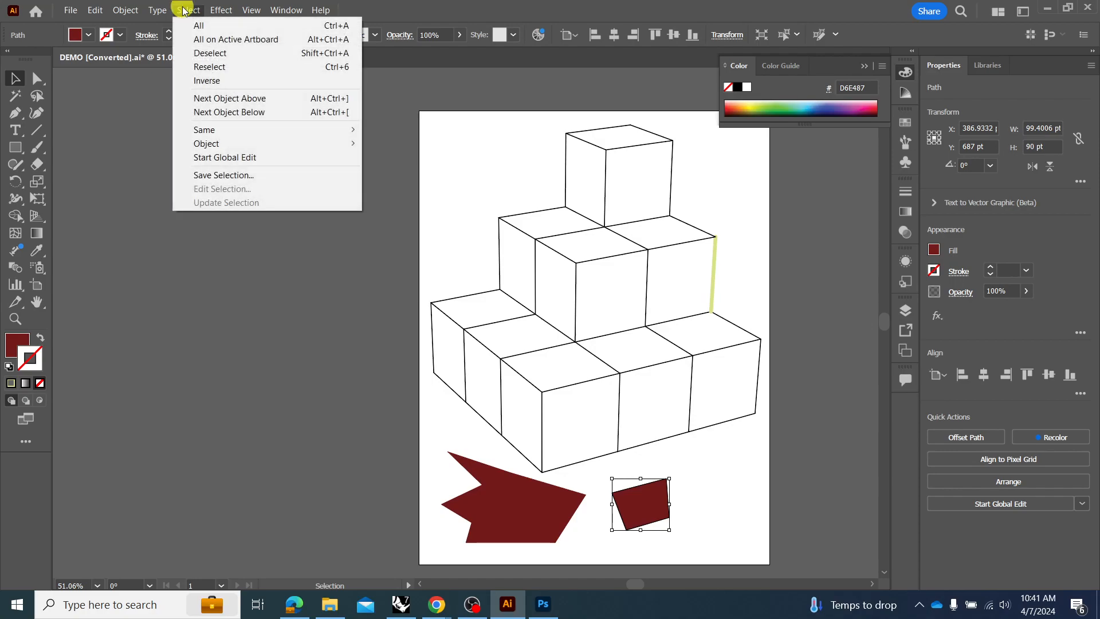
pyautogui.moveTo(243, 129)
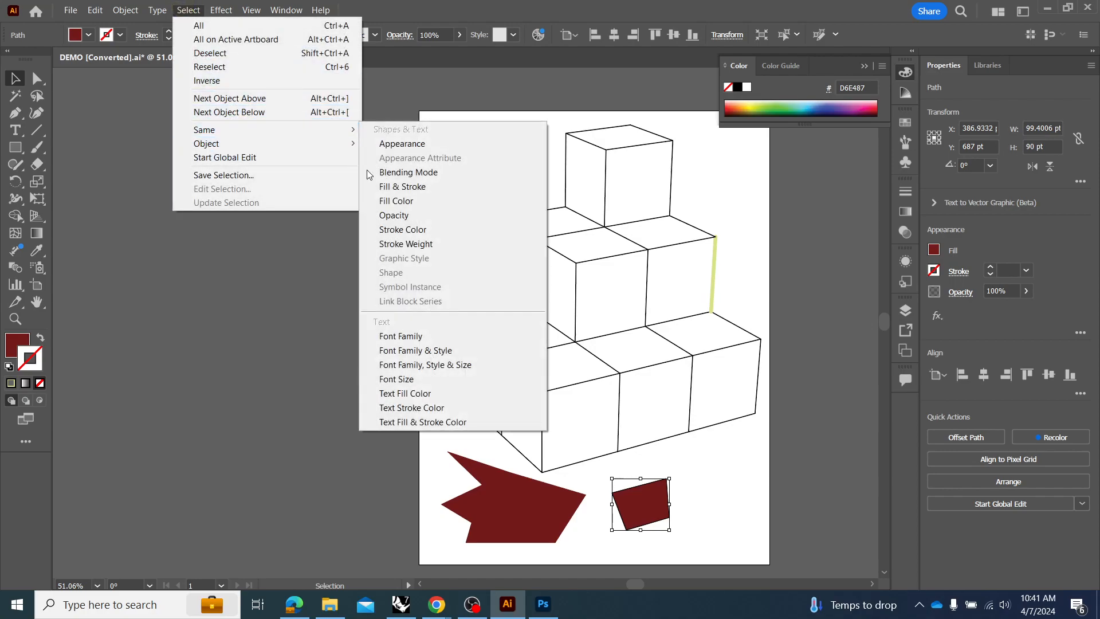
pyautogui.click(404, 200)
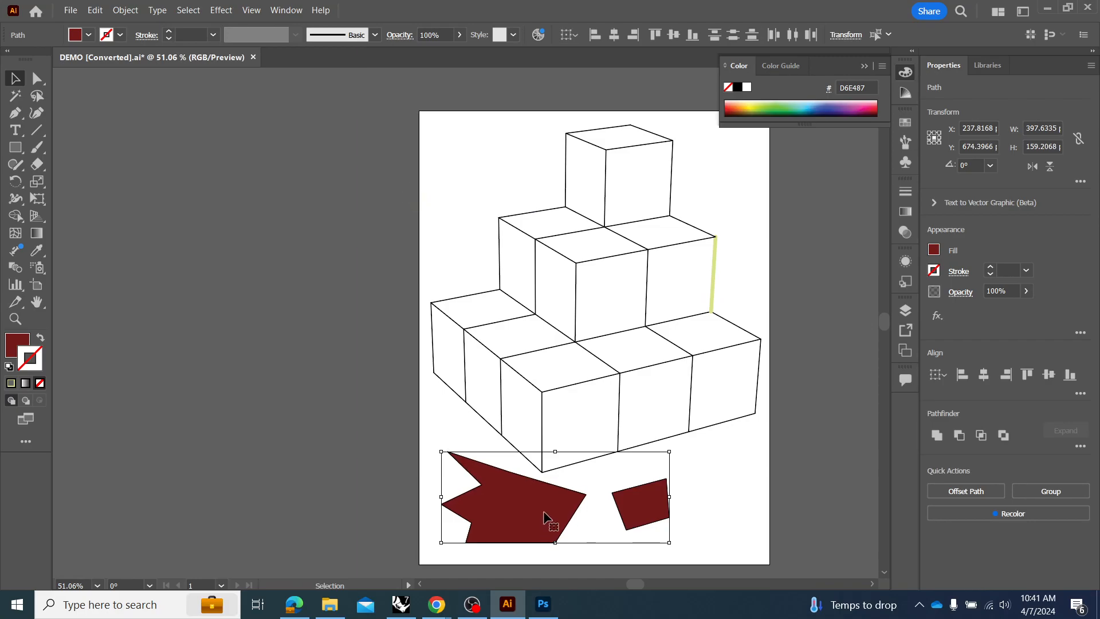
pyautogui.moveTo(543, 518); pyautogui.dragTo(566, 523)
pyautogui.click(753, 488)
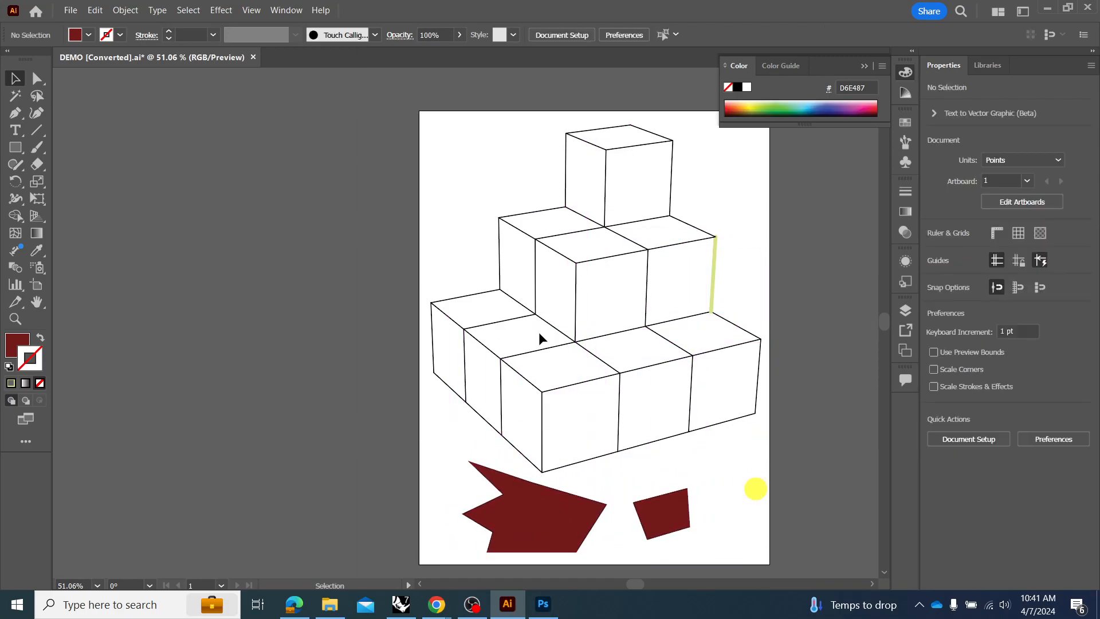
# Select all paths with the same stroke weight as a black cube edge and try moving them together.
pyautogui.click(188, 10)
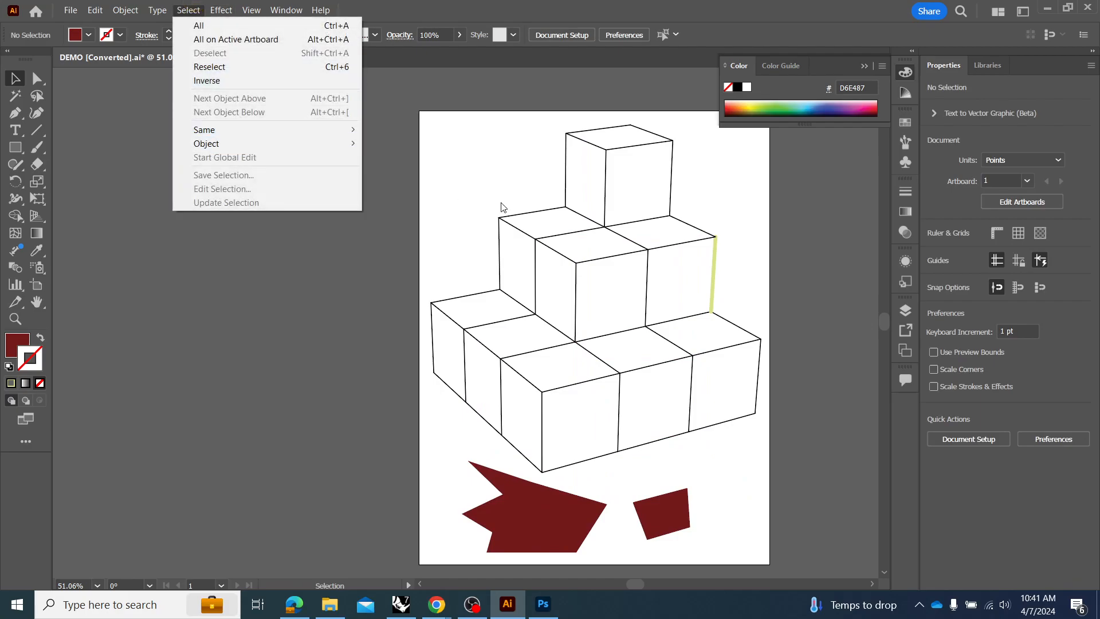
pyautogui.click(528, 238)
pyautogui.click(189, 9)
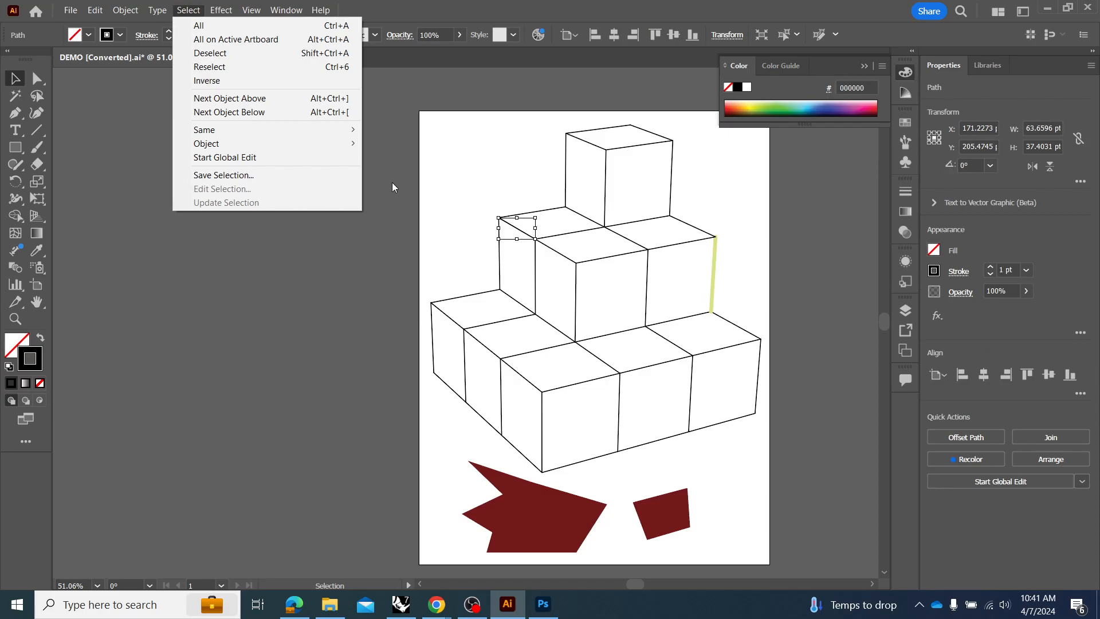
pyautogui.moveTo(300, 130)
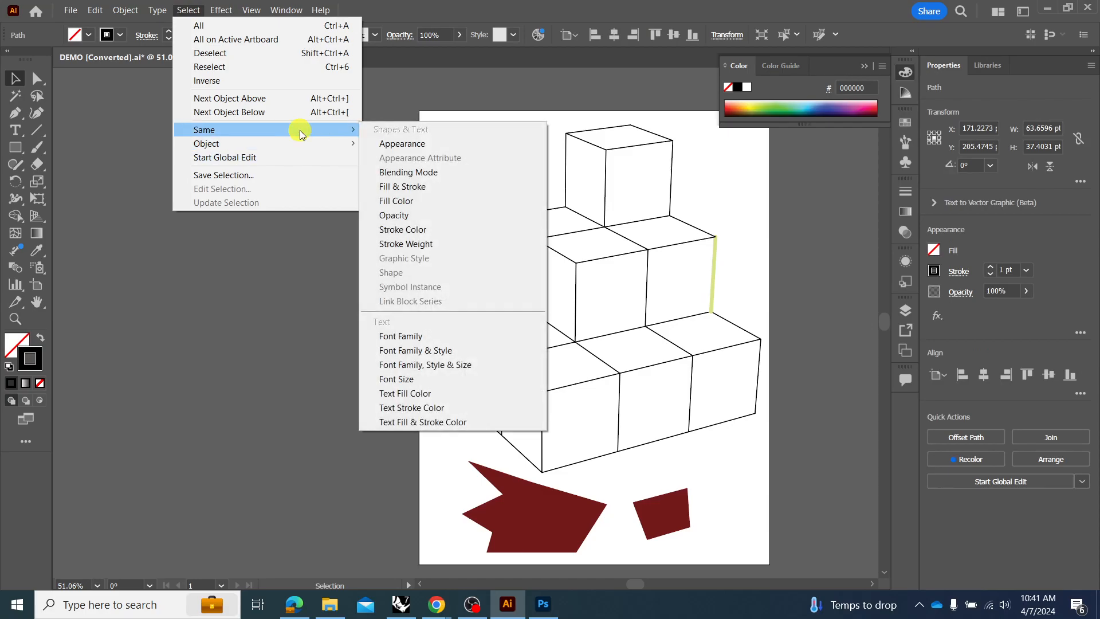
pyautogui.click(463, 245)
pyautogui.moveTo(572, 263)
pyautogui.mouseDown()
pyautogui.moveTo(528, 238)
pyautogui.moveTo(607, 270)
pyautogui.moveTo(578, 246)
pyautogui.mouseUp()
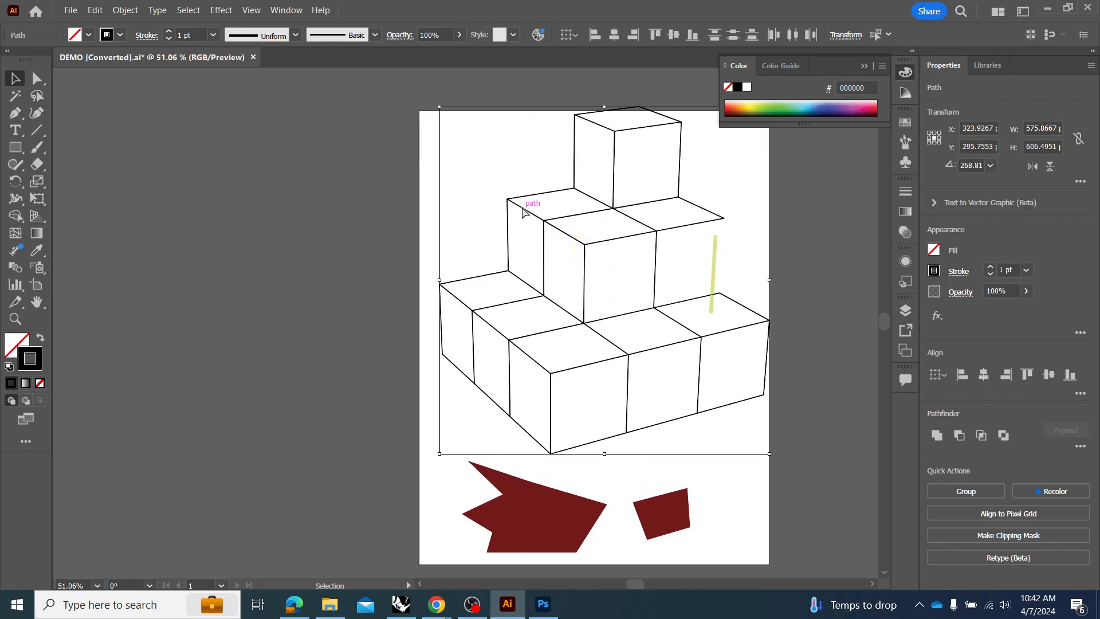
pyautogui.hotkey('ctrl', 'z')
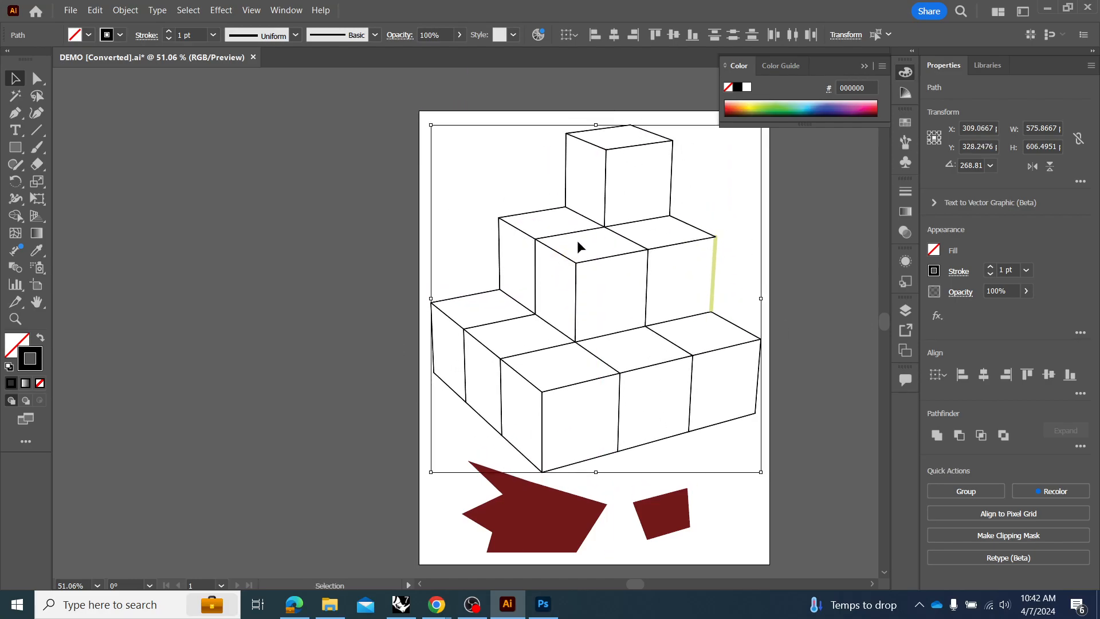
pyautogui.click(732, 279)
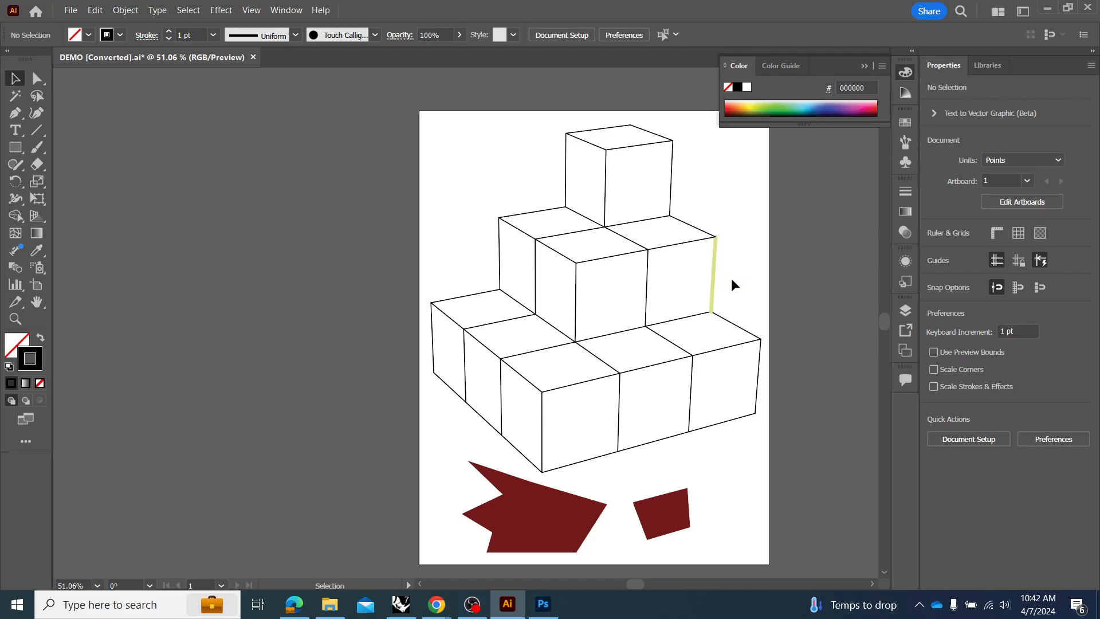
# Select every outer silhouette edge of the cube stack, including the light green one, and set their stroke weight to 4 pt.
pyautogui.moveTo(684, 289); pyautogui.dragTo(681, 289)
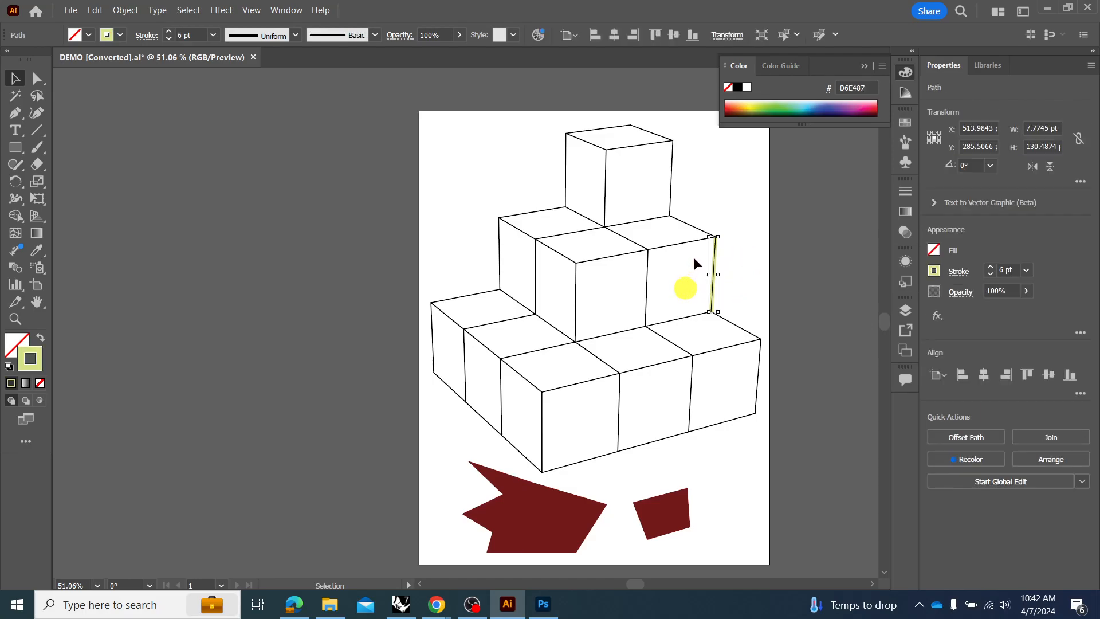
pyautogui.keyDown('shift'); pyautogui.click(695, 229); pyautogui.keyUp('shift')
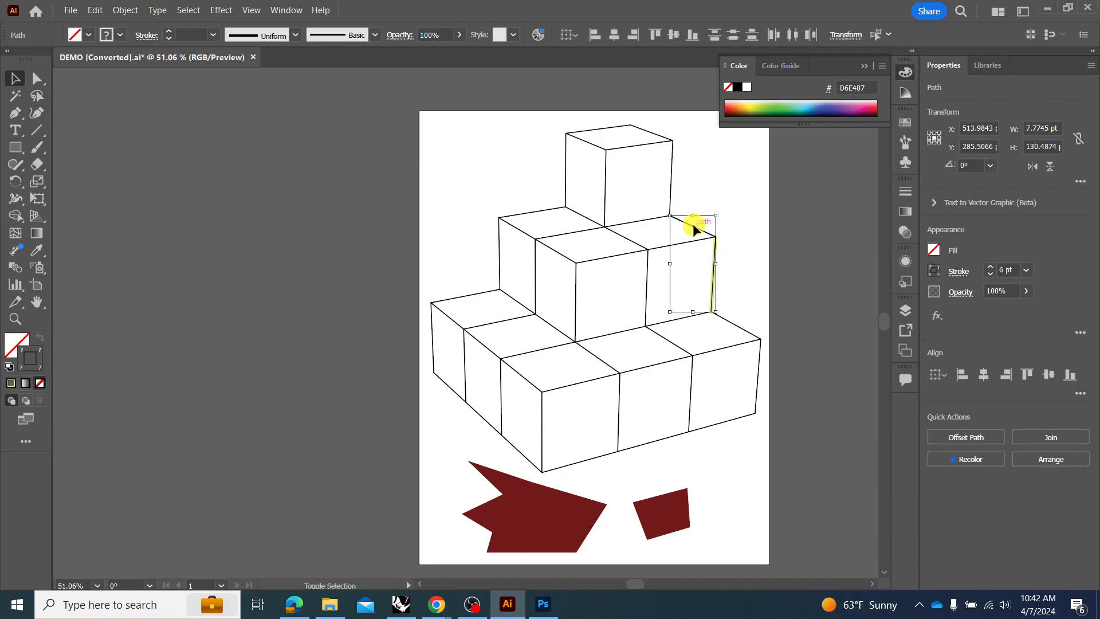
pyautogui.keyDown('shift'); pyautogui.click(665, 154); pyautogui.keyUp('shift')
pyautogui.keyDown('shift'); pyautogui.click(652, 131); pyautogui.keyUp('shift')
pyautogui.keyDown('shift'); pyautogui.click(605, 129); pyautogui.keyUp('shift')
pyautogui.keyDown('shift'); pyautogui.click(568, 165); pyautogui.keyUp('shift')
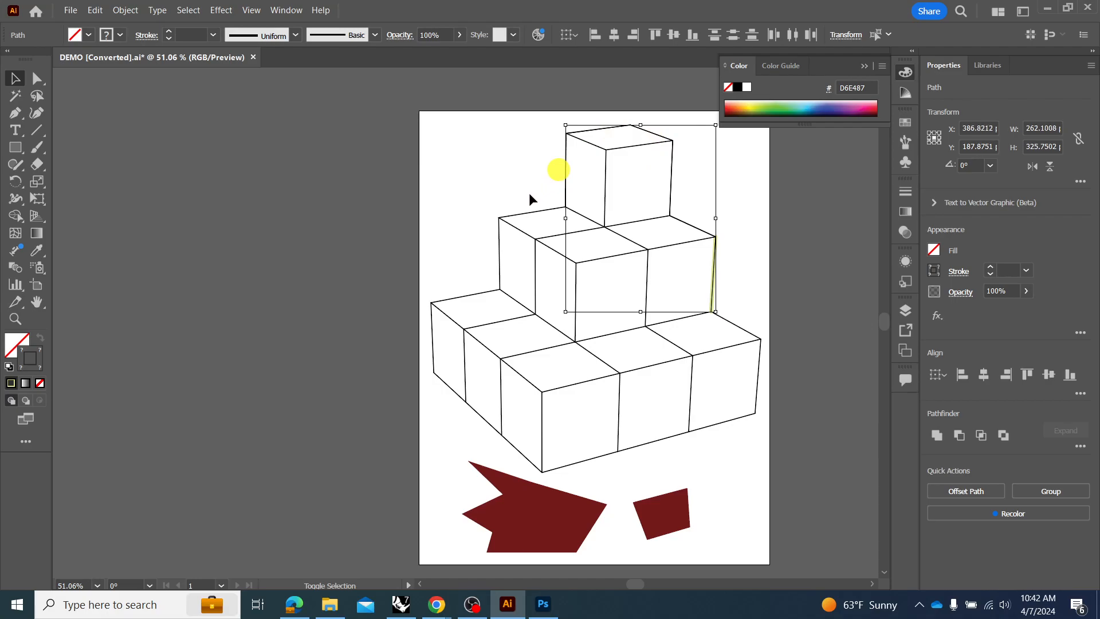
pyautogui.keyDown('shift'); pyautogui.click(499, 215); pyautogui.keyUp('shift')
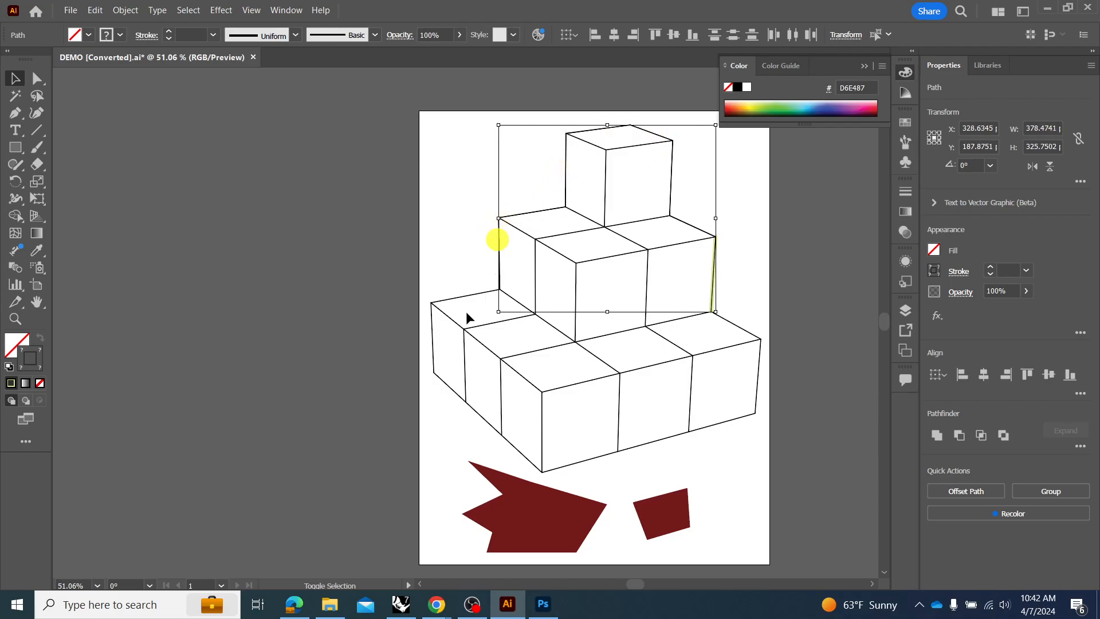
pyautogui.keyDown('shift'); pyautogui.click(446, 299); pyautogui.keyUp('shift')
pyautogui.keyDown('shift'); pyautogui.click(430, 338); pyautogui.keyUp('shift')
pyautogui.keyDown('shift'); pyautogui.click(449, 388); pyautogui.keyUp('shift')
pyautogui.keyDown('shift'); pyautogui.click(485, 419); pyautogui.keyUp('shift')
pyautogui.keyDown('shift'); pyautogui.click(524, 456); pyautogui.keyUp('shift')
pyautogui.keyDown('shift'); pyautogui.click(579, 456); pyautogui.keyUp('shift')
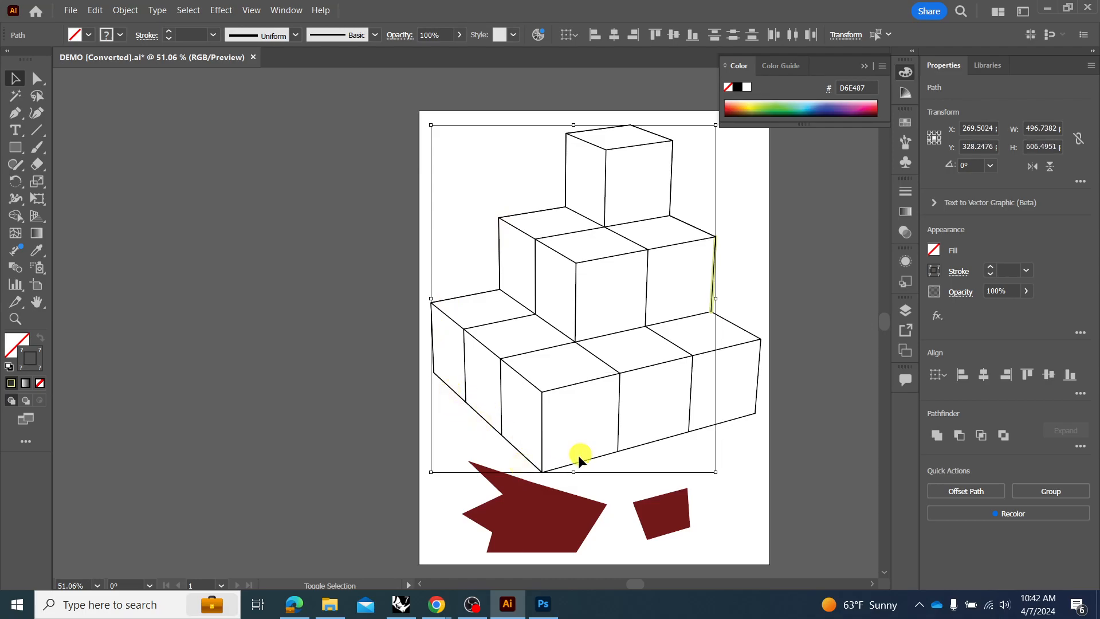
pyautogui.keyDown('shift'); pyautogui.click(654, 453); pyautogui.keyUp('shift')
pyautogui.keyDown('shift'); pyautogui.click(701, 437); pyautogui.keyUp('shift')
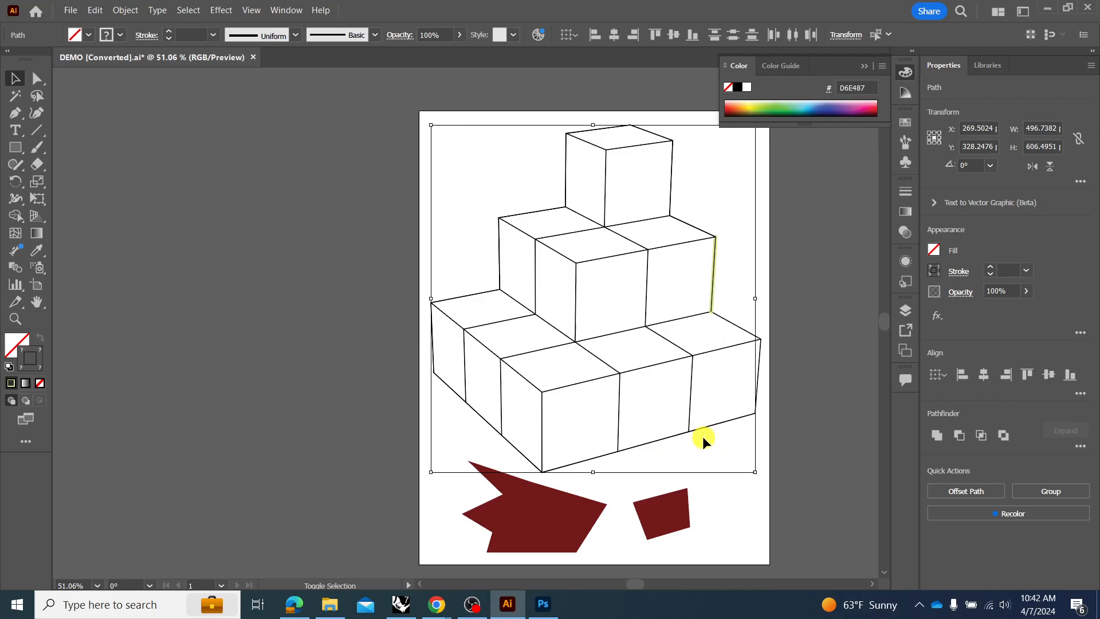
pyautogui.keyDown('shift'); pyautogui.click(751, 377); pyautogui.keyUp('shift')
pyautogui.keyDown('shift'); pyautogui.click(728, 330); pyautogui.keyUp('shift')
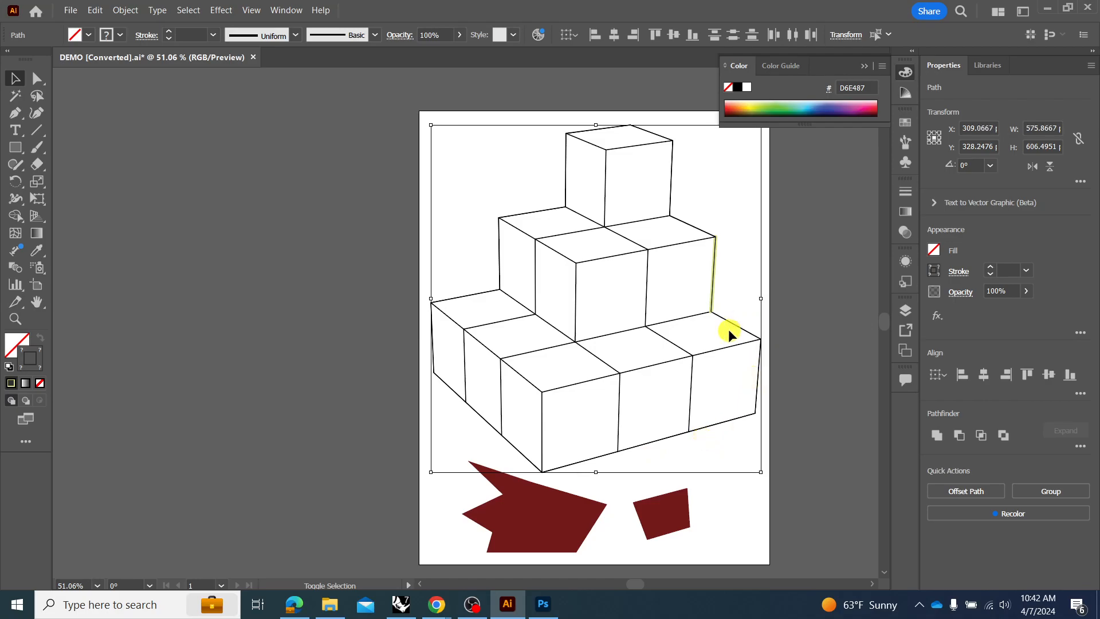
pyautogui.click(989, 267)
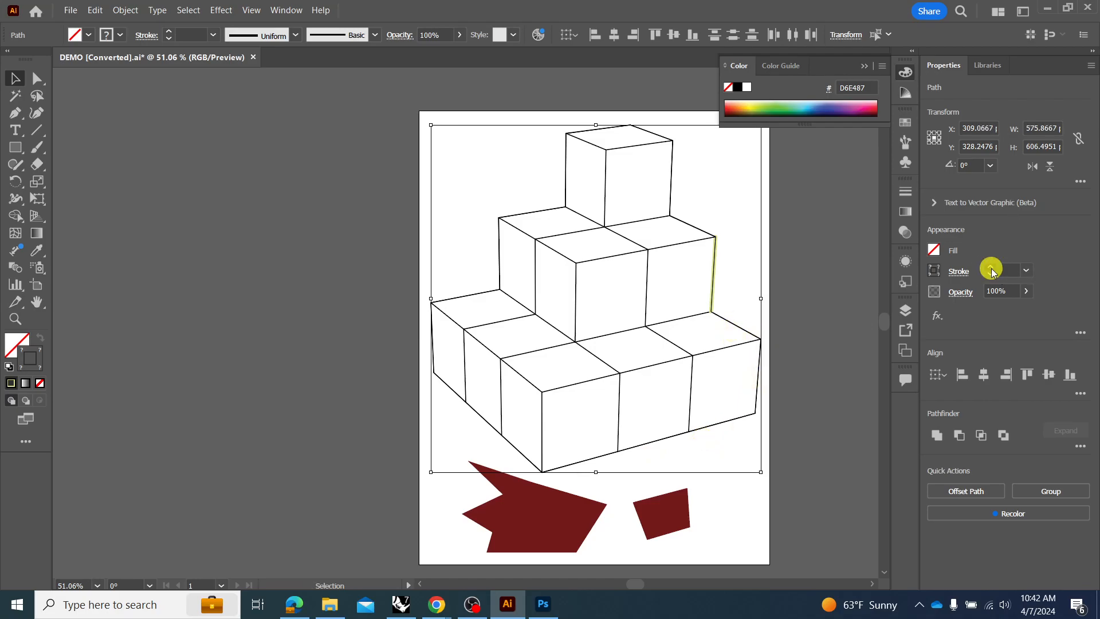
pyautogui.click(989, 266)
pyautogui.click(989, 267)
pyautogui.click(989, 267)
pyautogui.click(989, 266)
pyautogui.click(989, 267)
pyautogui.click(989, 267)
pyautogui.click(989, 266)
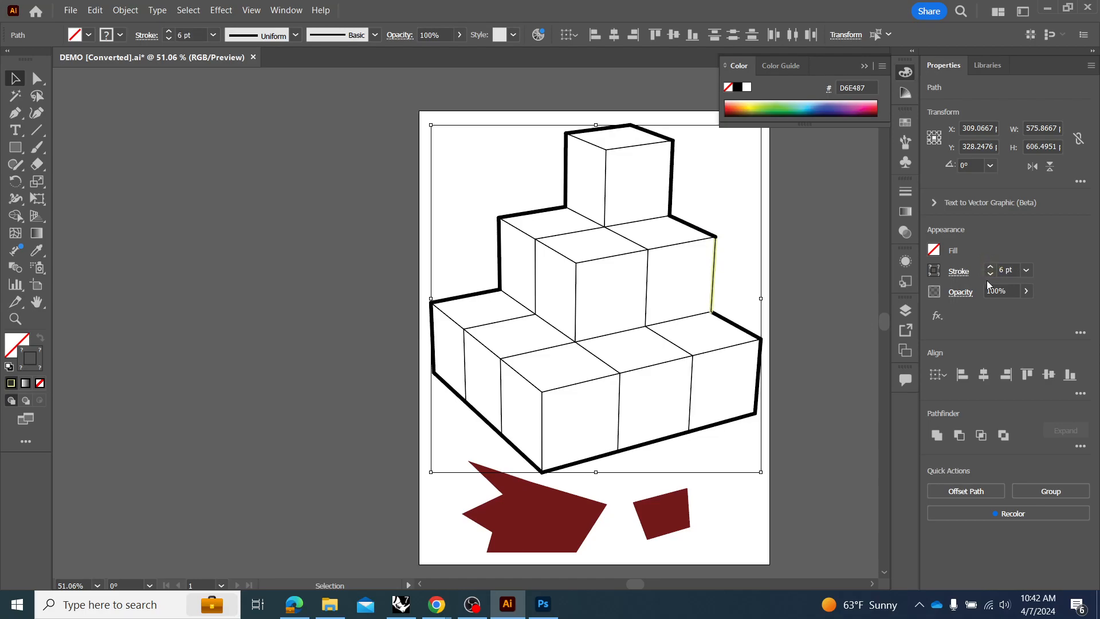
pyautogui.click(990, 274)
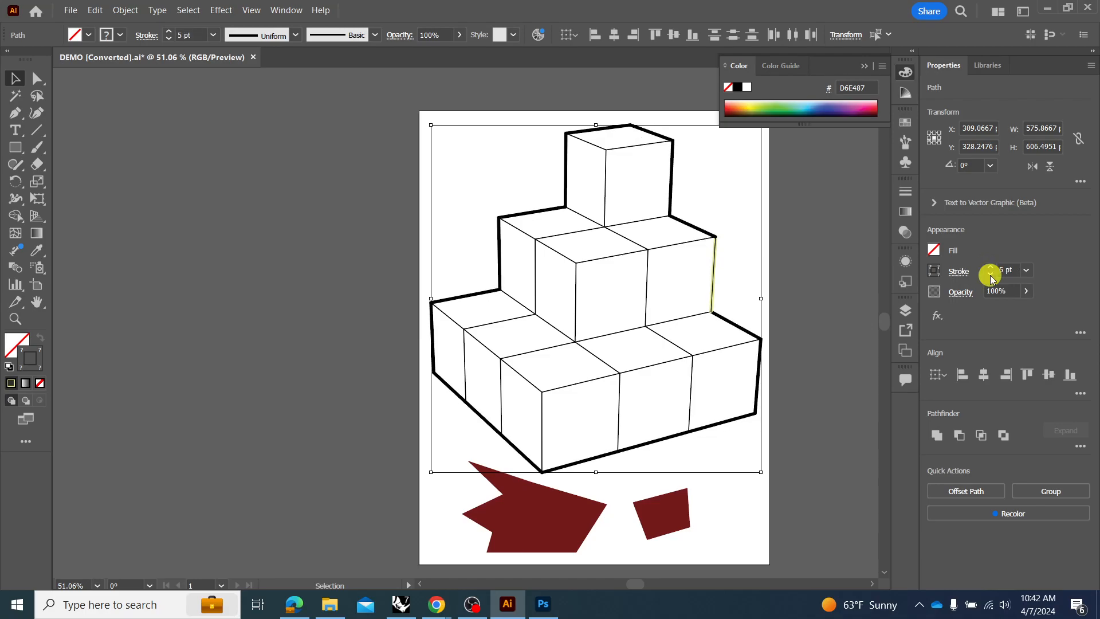
# Set the stroke color of all the selected silhouette edges to black (231F20) and deselect them.
pyautogui.click(955, 273)
pyautogui.click(936, 271)
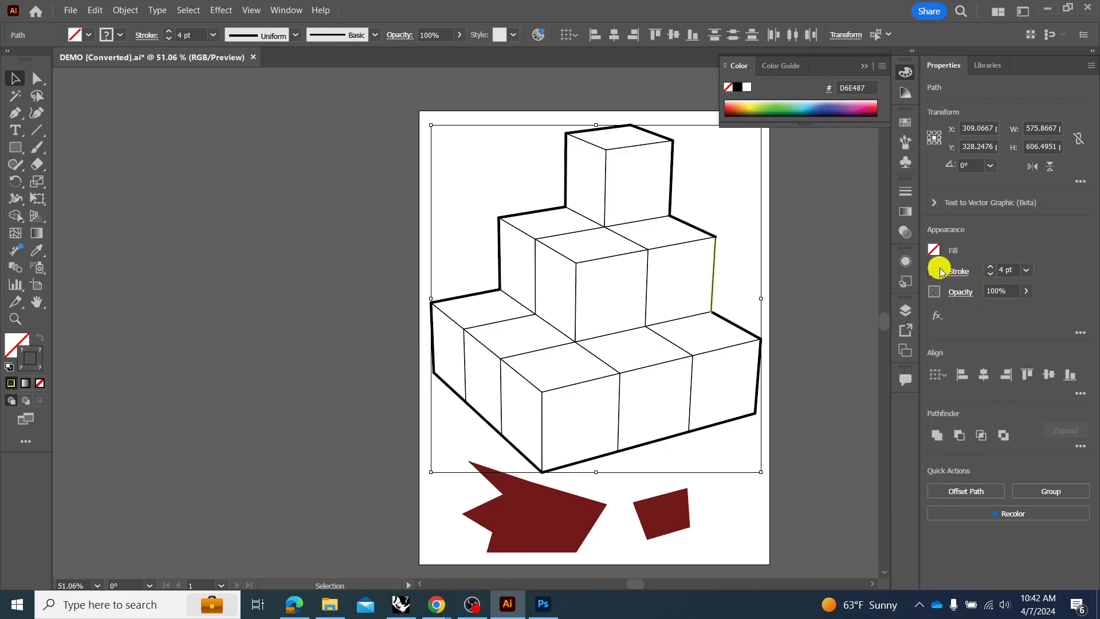
pyautogui.click(936, 271)
pyautogui.click(788, 396)
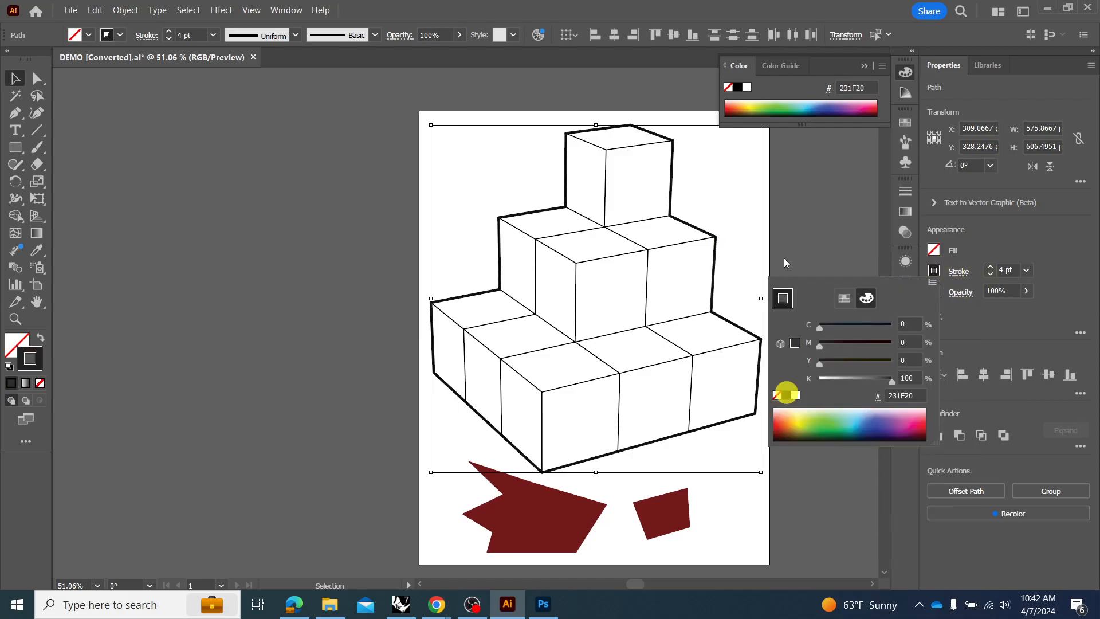
pyautogui.click(795, 230)
pyautogui.click(803, 234)
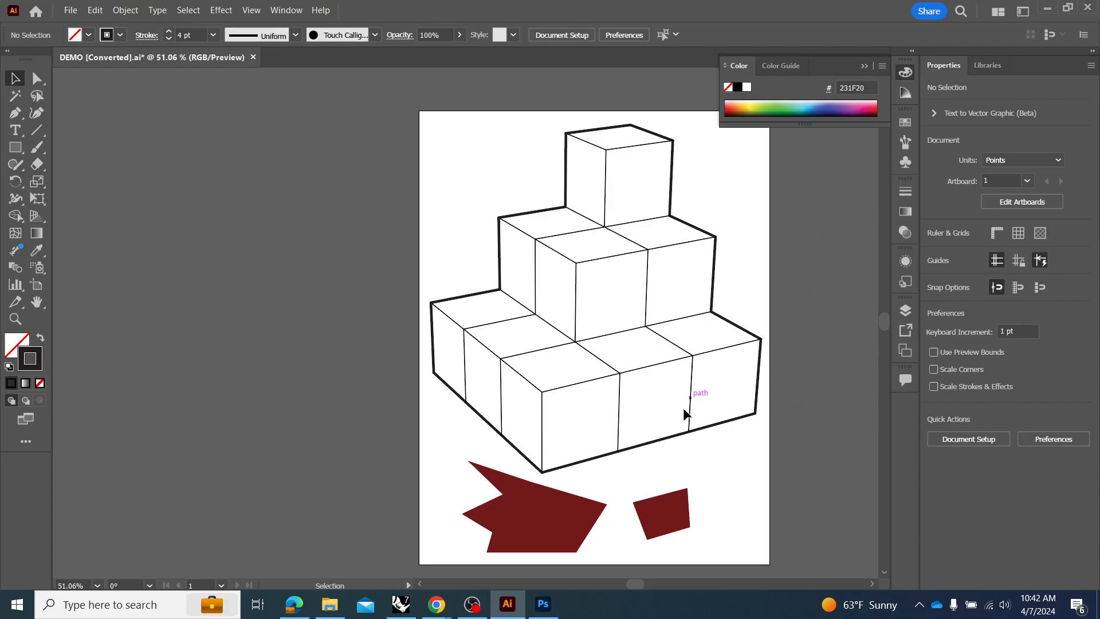
# Set the inner vertical and upper edges on the front faces of the bottom row of cubes to a 2 pt stroke.
pyautogui.click(536, 402)
pyautogui.moveTo(537, 402); pyautogui.dragTo(533, 407)
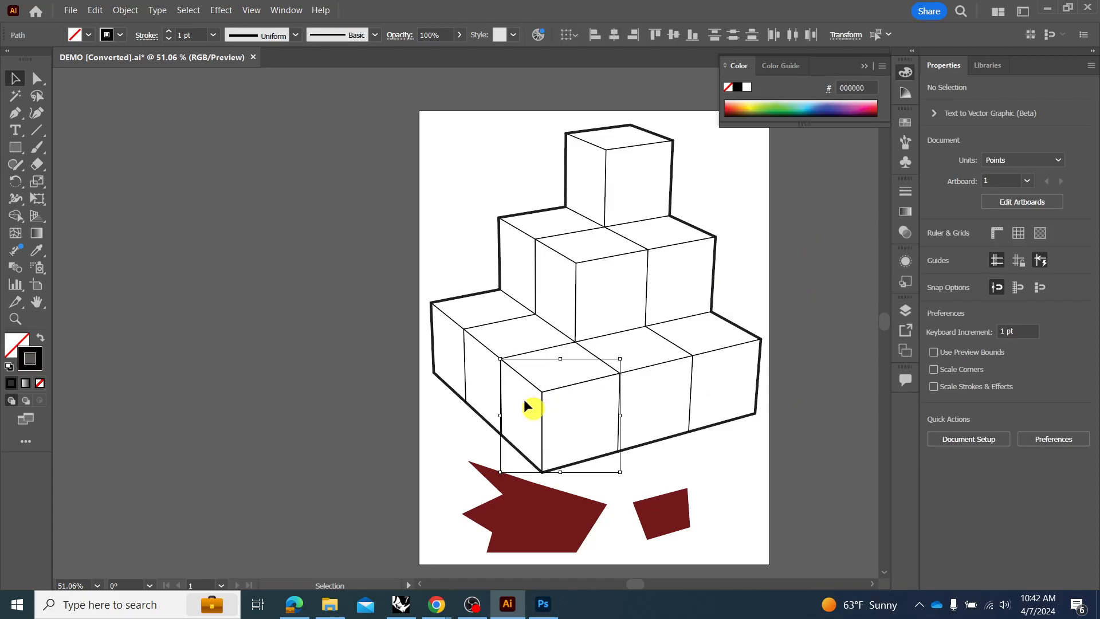
pyautogui.keyDown('shift'); pyautogui.click(518, 372); pyautogui.keyUp('shift')
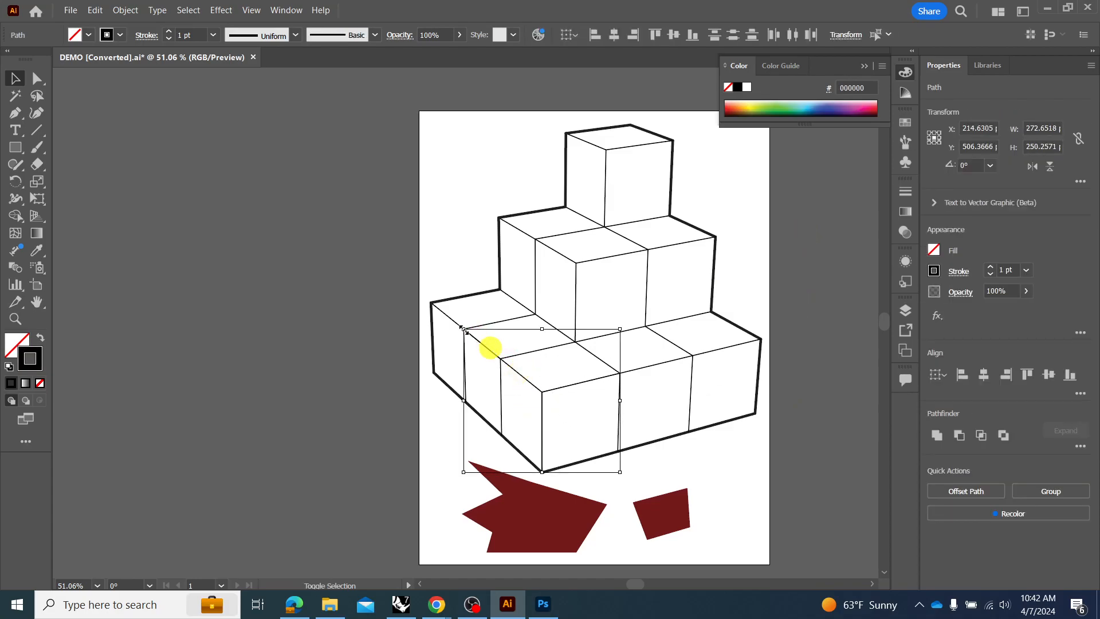
pyautogui.keyDown('shift'); pyautogui.click(454, 317); pyautogui.keyUp('shift')
pyautogui.keyDown('shift'); pyautogui.click(464, 355); pyautogui.keyUp('shift')
pyautogui.keyDown('shift'); pyautogui.click(501, 395); pyautogui.keyUp('shift')
pyautogui.keyDown('shift'); pyautogui.click(641, 411); pyautogui.keyUp('shift')
pyautogui.moveTo(640, 411); pyautogui.dragTo(601, 422)
pyautogui.moveTo(713, 378); pyautogui.dragTo(677, 404)
pyautogui.moveTo(648, 351); pyautogui.dragTo(634, 385)
pyautogui.keyDown('shift'); pyautogui.click(716, 372); pyautogui.keyUp('shift')
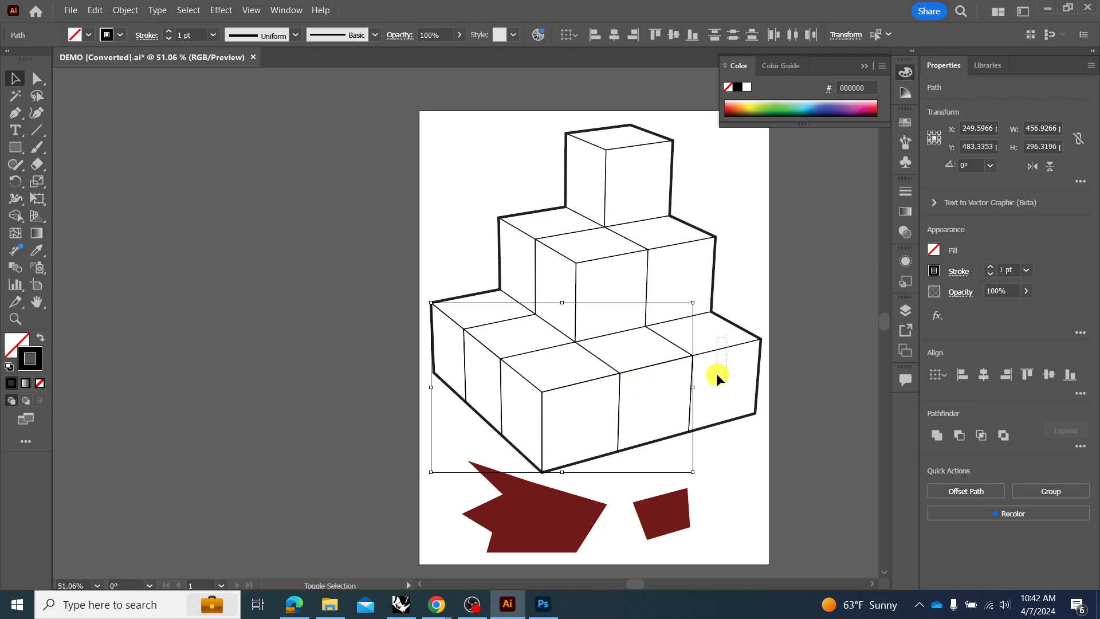
pyautogui.click(990, 267)
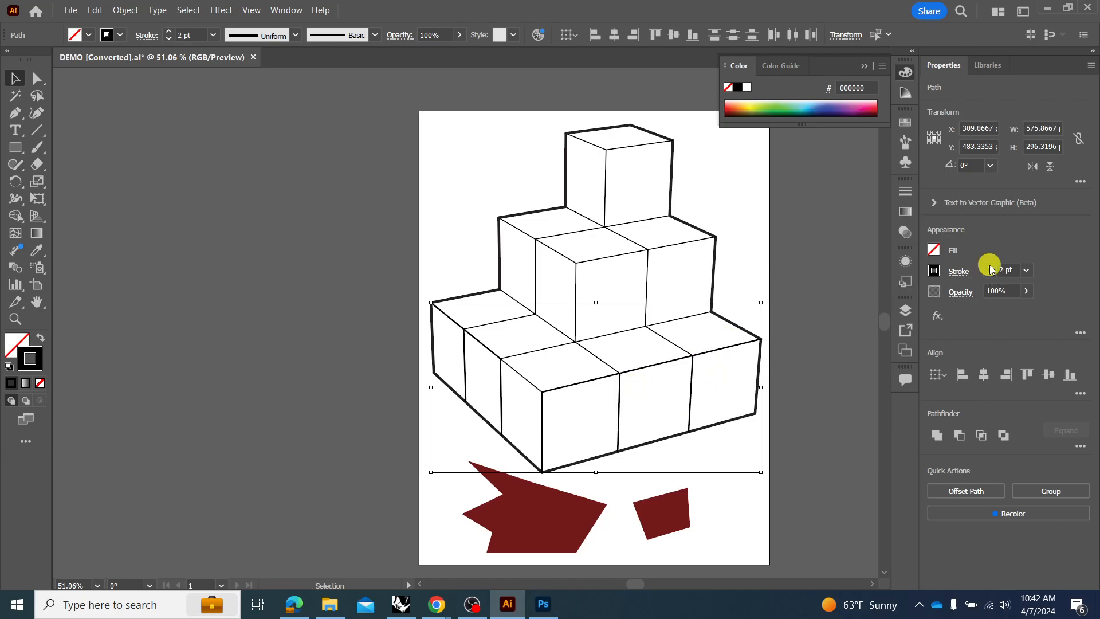
pyautogui.click(831, 304)
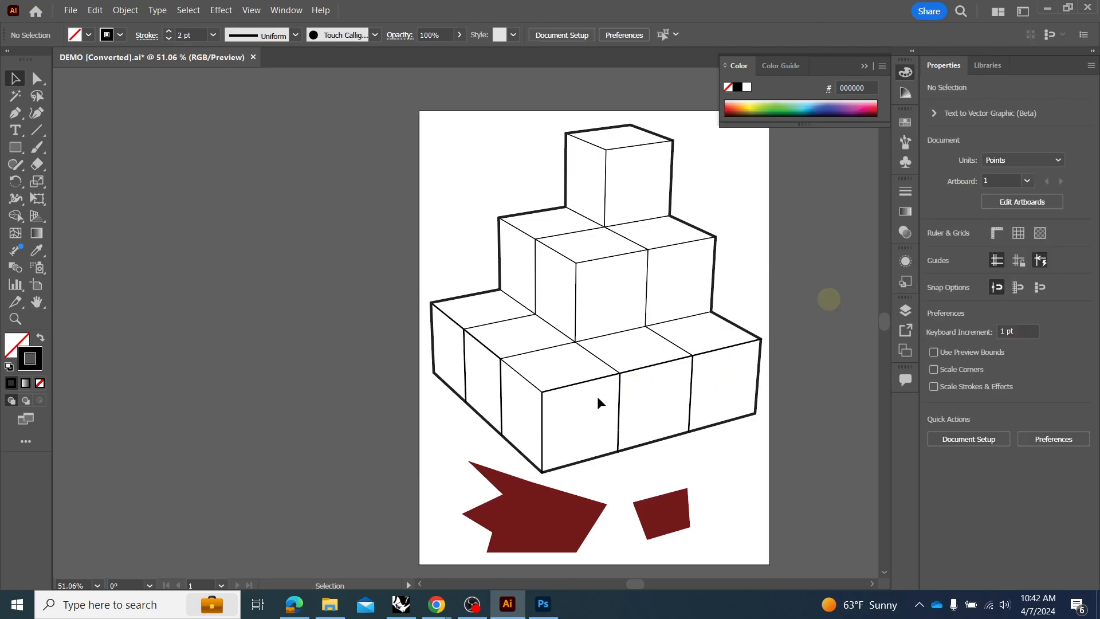
# Set the remaining thin edge near the bottom row's front corner to a 2 pt stroke and deselect it.
pyautogui.moveTo(517, 384); pyautogui.dragTo(540, 378)
pyautogui.click(989, 267)
pyautogui.click(793, 286)
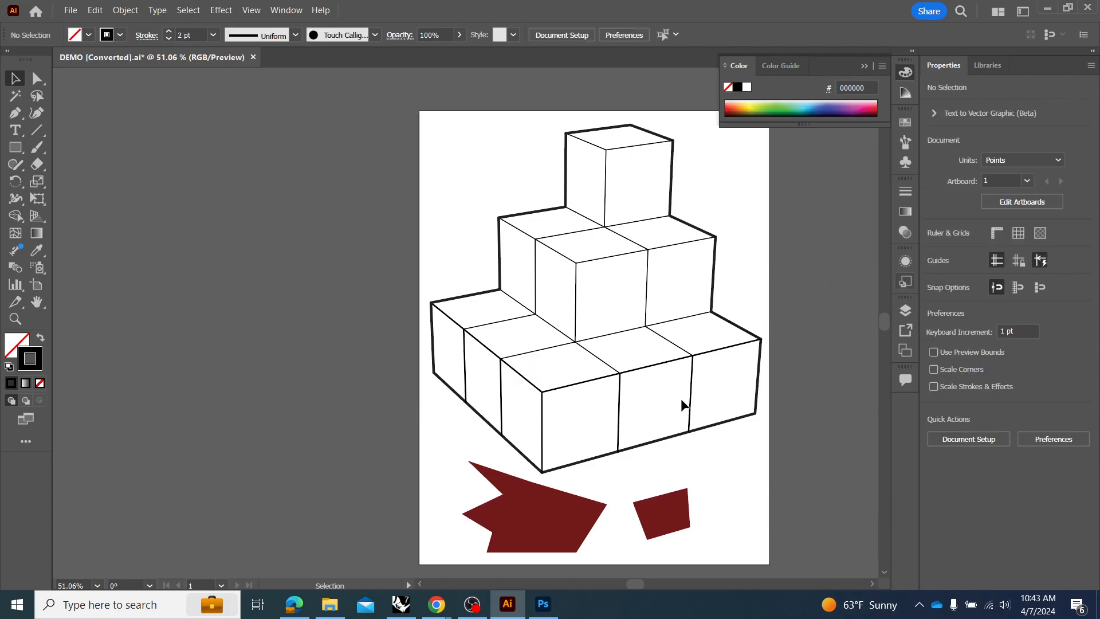
# Thin the three inner edges of the top cube to a 0.5 pt stroke and deselect them.
pyautogui.click(599, 146)
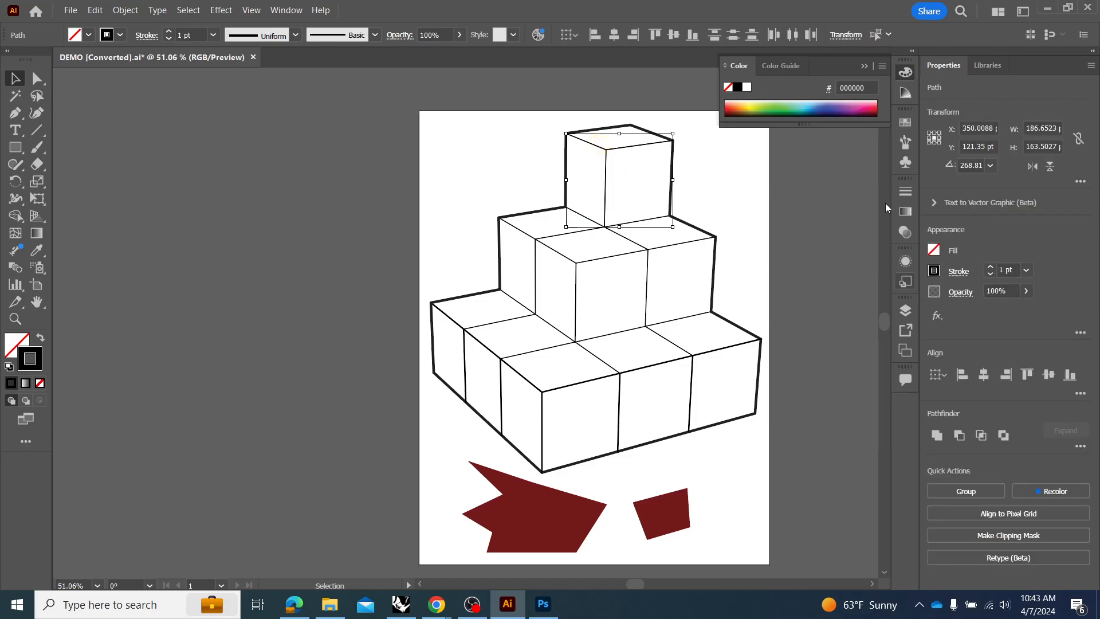
pyautogui.click(991, 276)
pyautogui.click(991, 277)
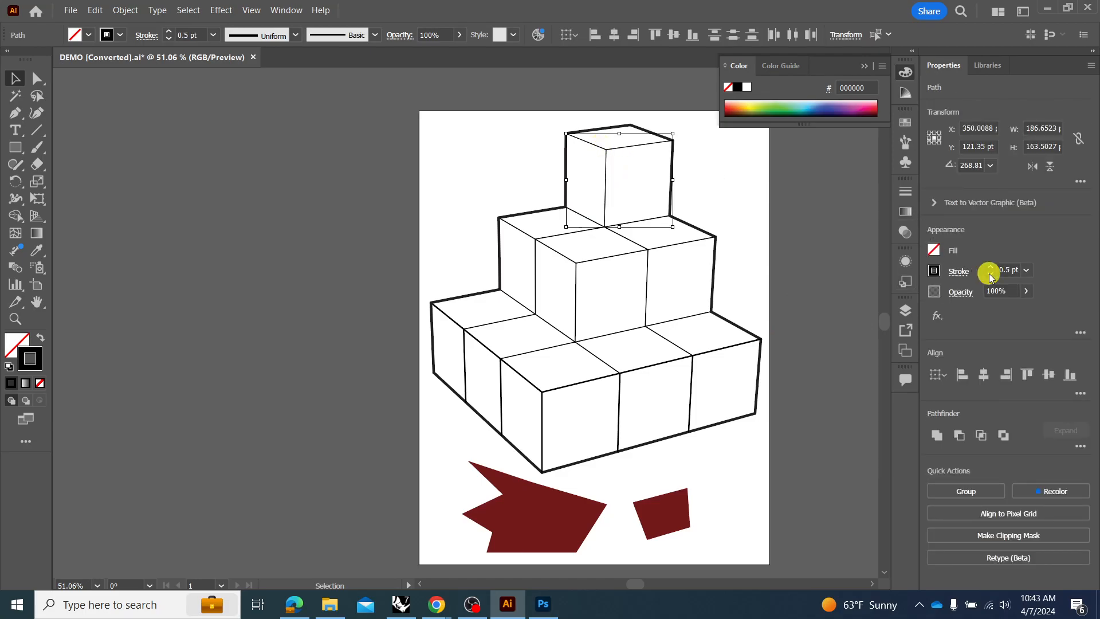
pyautogui.click(803, 218)
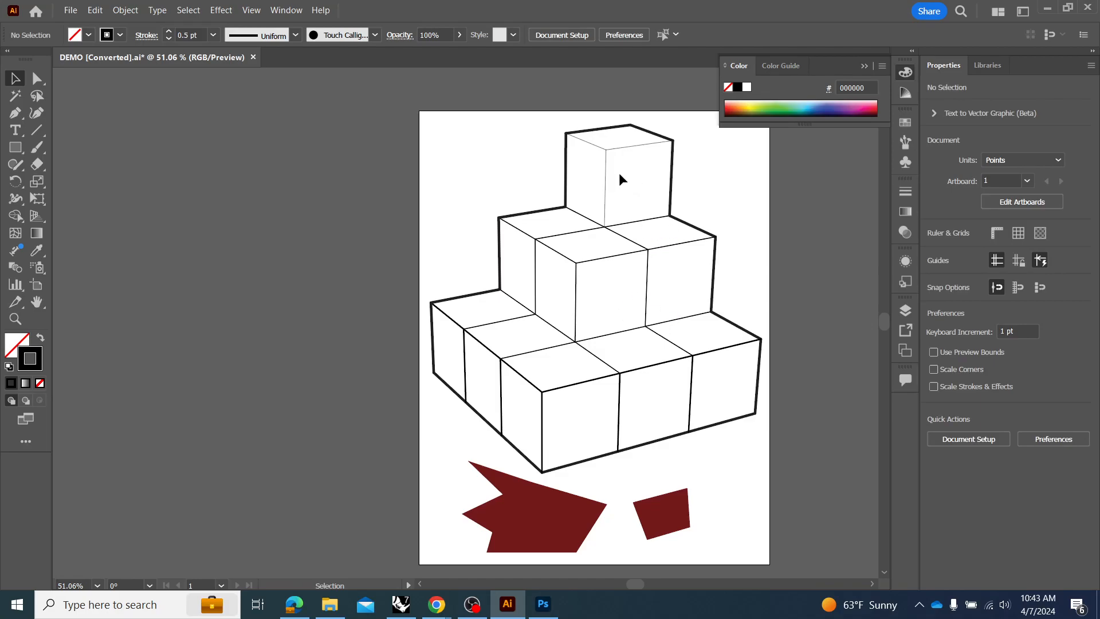
pyautogui.click(604, 183)
pyautogui.click(658, 268)
pyautogui.click(633, 265)
pyautogui.keyDown('shift'); pyautogui.click(530, 232); pyautogui.keyUp('shift')
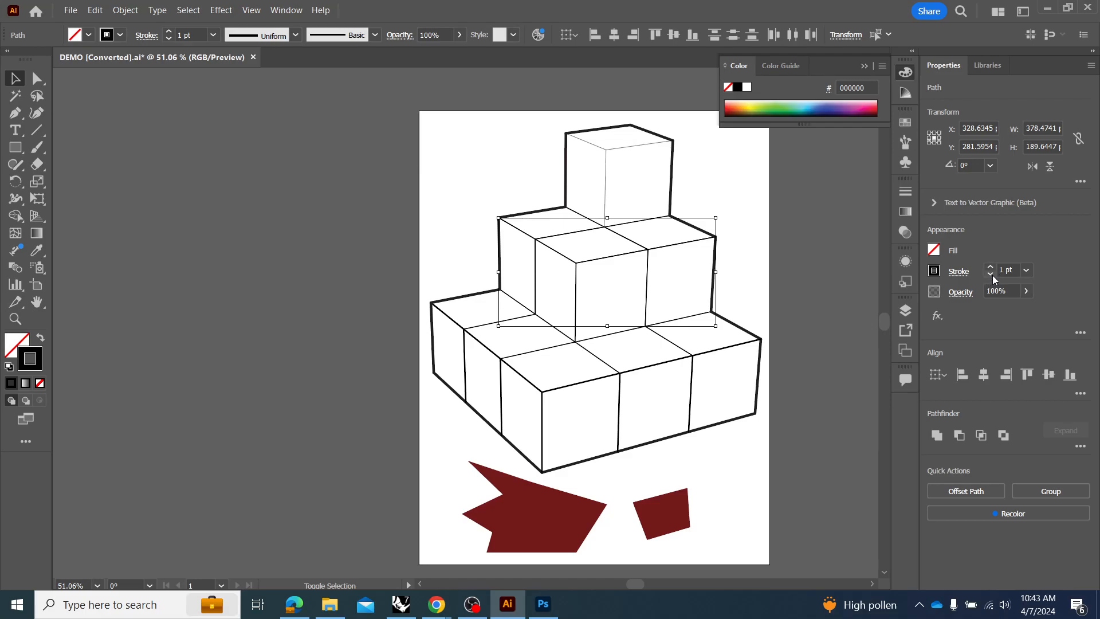
pyautogui.click(844, 250)
# Set the two edges where the top cube meets the middle tier to a 0.5 pt stroke.
pyautogui.click(633, 224)
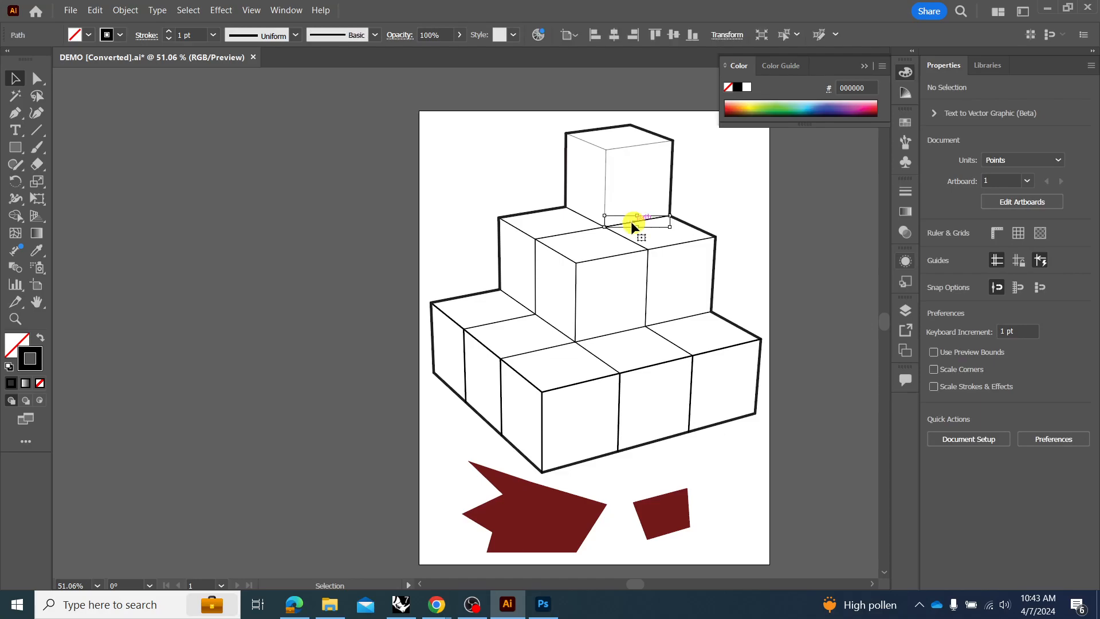
pyautogui.keyDown('shift'); pyautogui.click(584, 216); pyautogui.keyUp('shift')
pyautogui.click(990, 275)
pyautogui.click(990, 275)
pyautogui.click(674, 312)
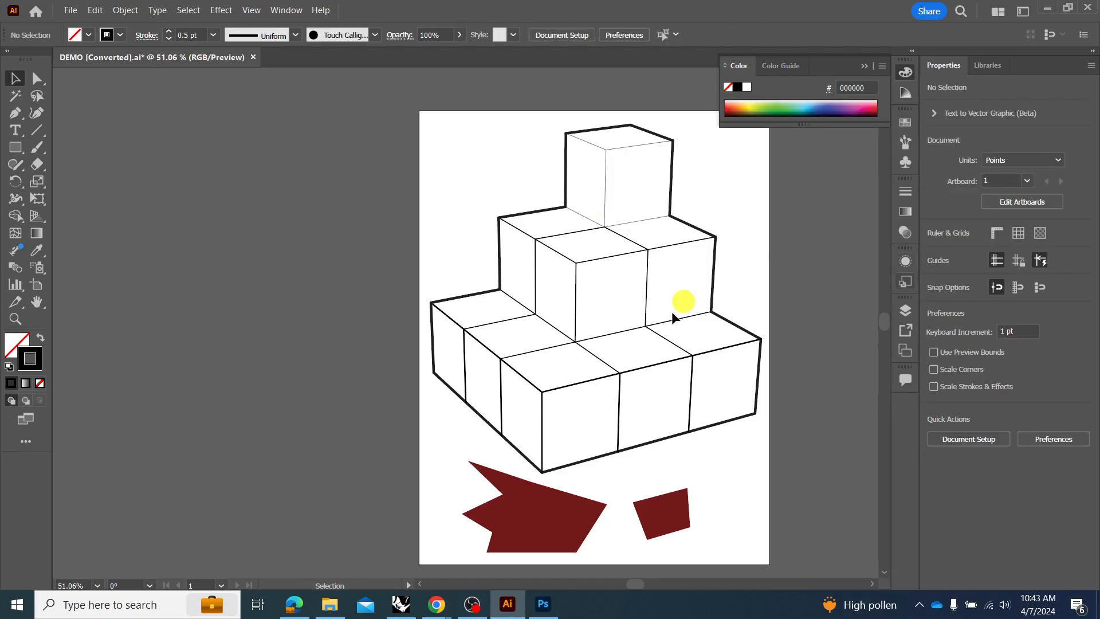
# Set the dividing edges across the top faces of the bottom row of cubes to a 2 pt stroke and deselect them.
pyautogui.click(671, 317)
pyautogui.keyDown('shift'); pyautogui.click(663, 335); pyautogui.keyUp('shift')
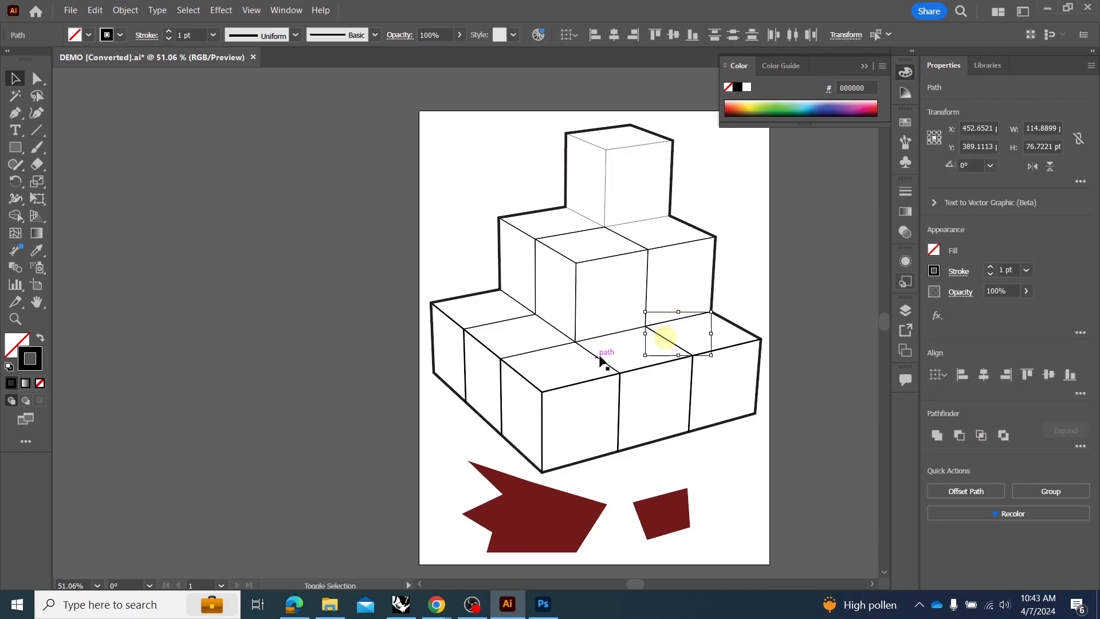
pyautogui.click(607, 358)
pyautogui.click(662, 343)
pyautogui.keyDown('shift'); pyautogui.click(587, 362); pyautogui.keyUp('shift')
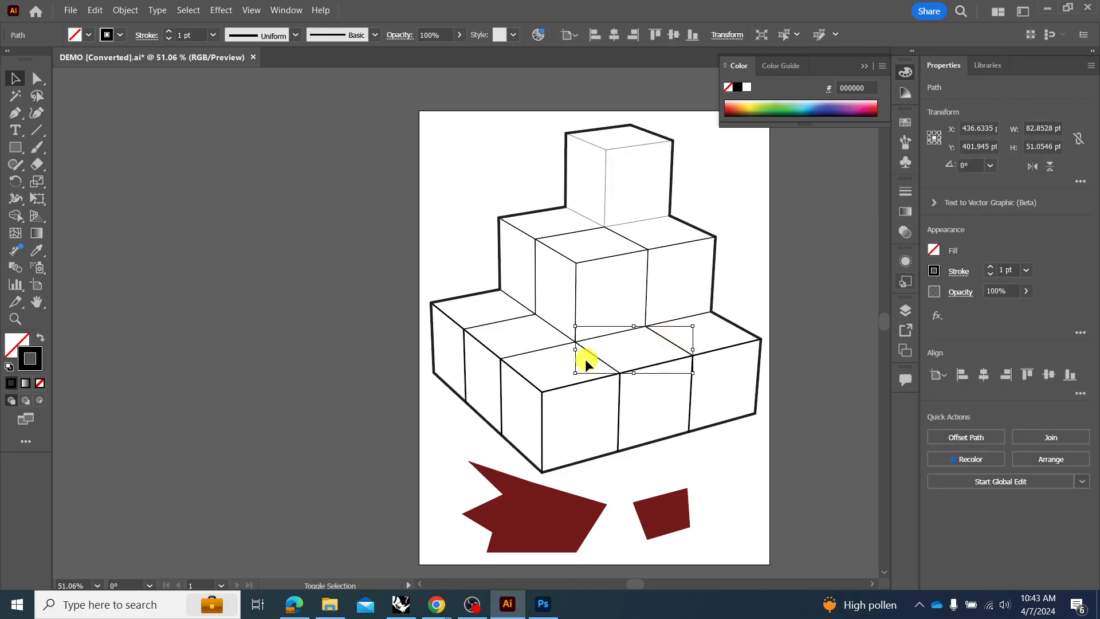
pyautogui.keyDown('shift'); pyautogui.click(523, 353); pyautogui.keyUp('shift')
pyautogui.keyDown('shift'); pyautogui.click(468, 324); pyautogui.keyUp('shift')
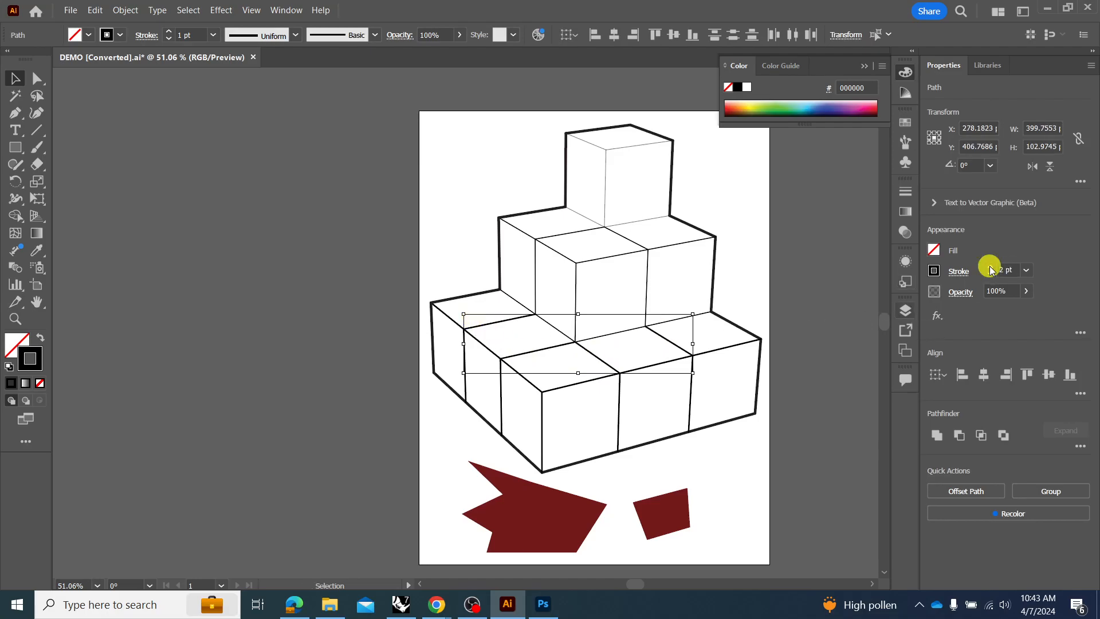
pyautogui.click(800, 306)
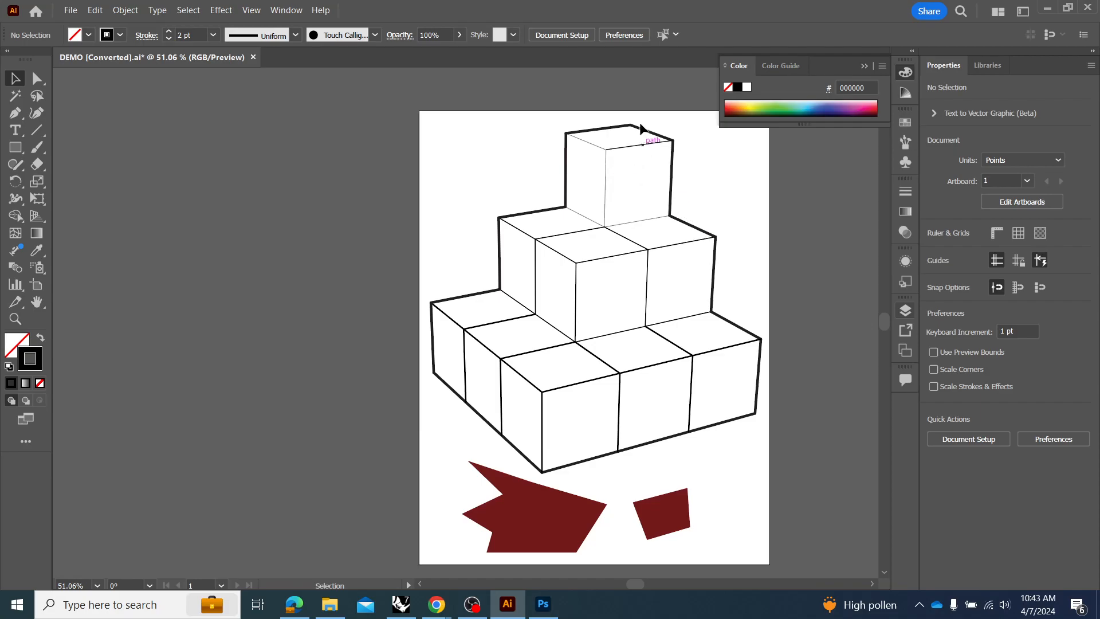
# Select all paths with the same stroke weight as the top cube's outline, set them to 3 pt, and deselect them.
pyautogui.click(590, 133)
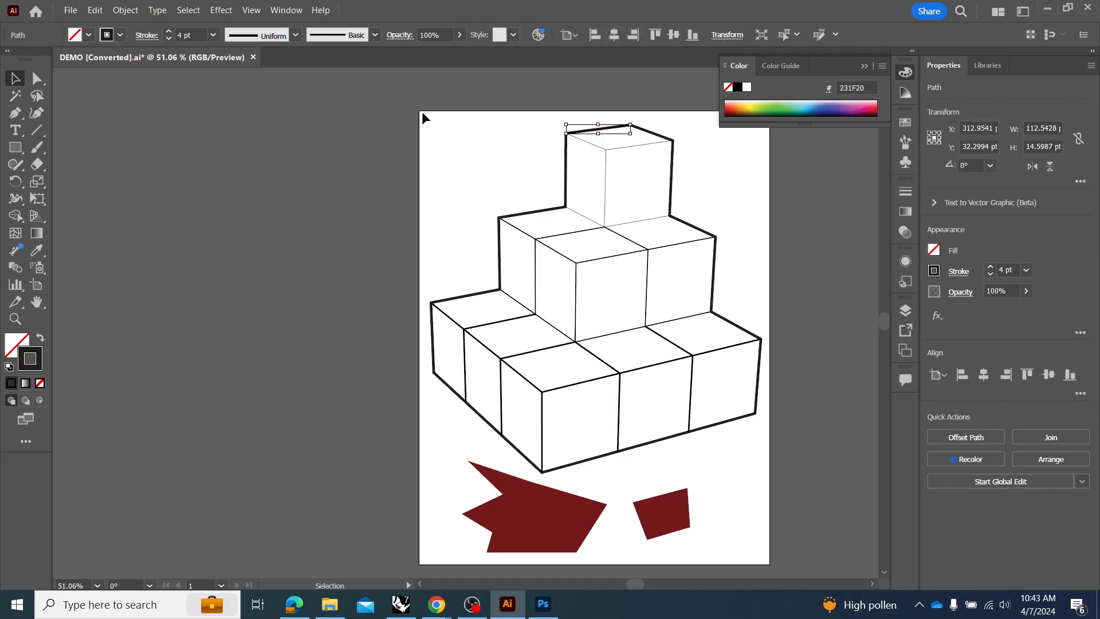
pyautogui.click(188, 11)
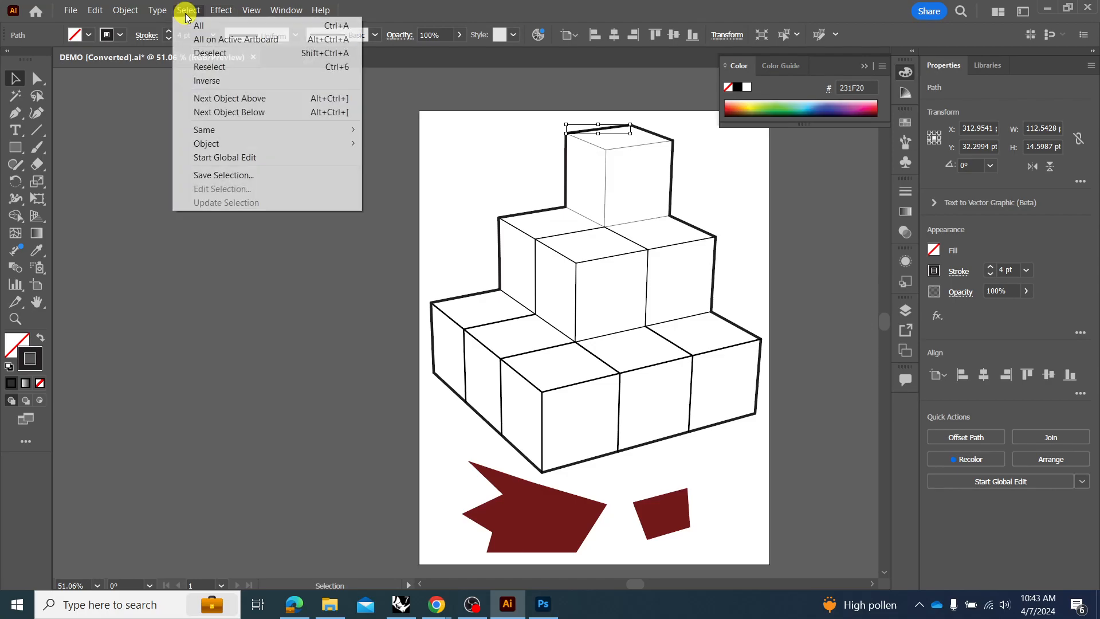
pyautogui.moveTo(243, 133)
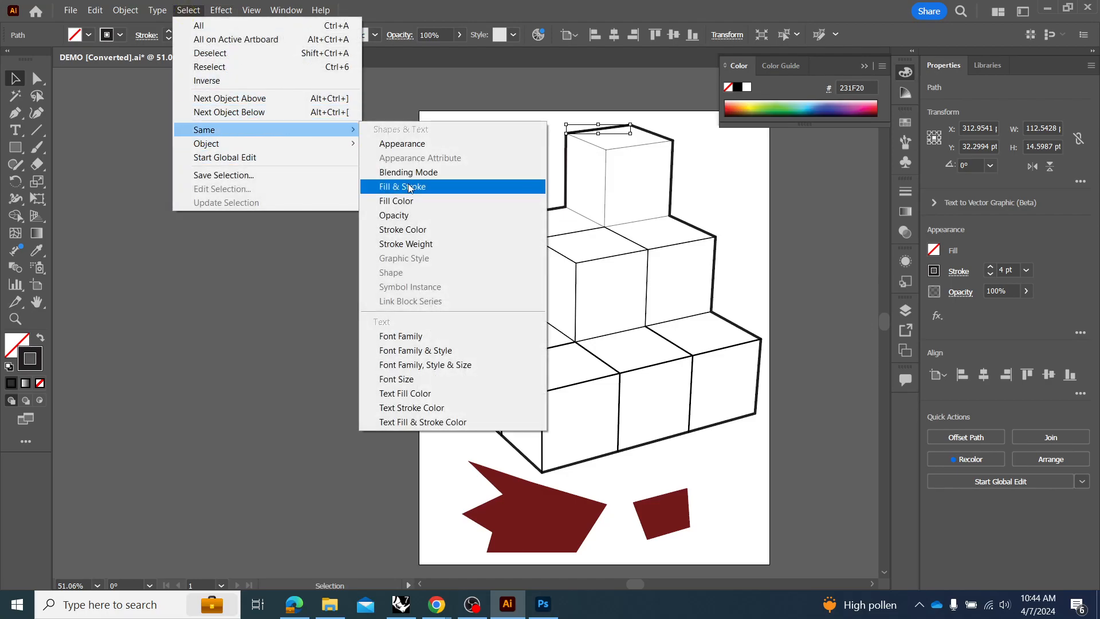
pyautogui.click(445, 243)
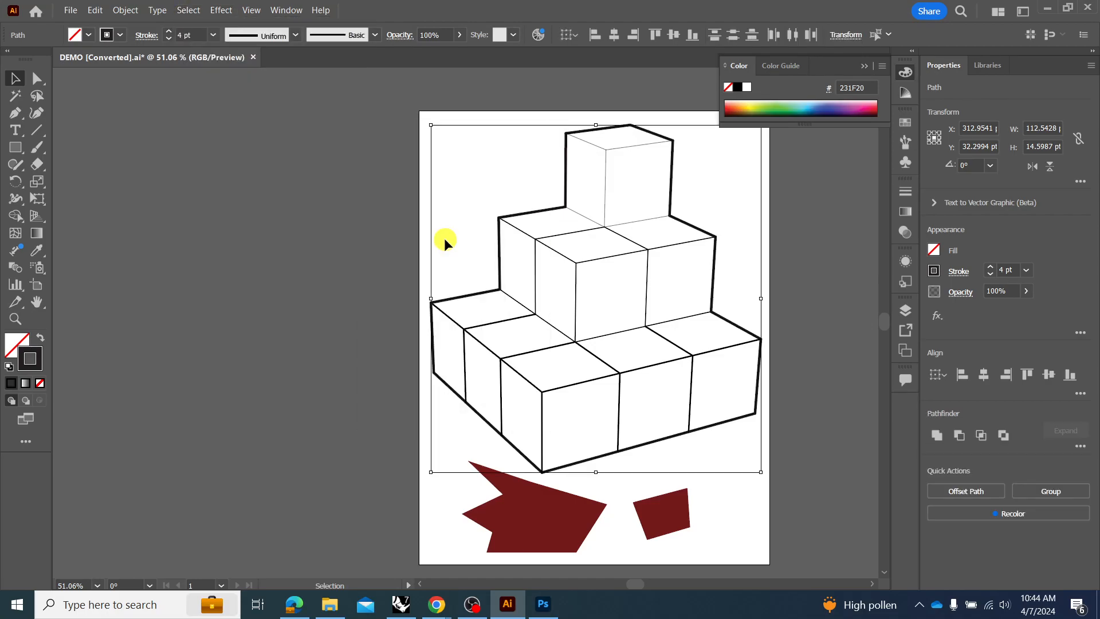
pyautogui.click(991, 275)
pyautogui.click(991, 274)
pyautogui.click(991, 267)
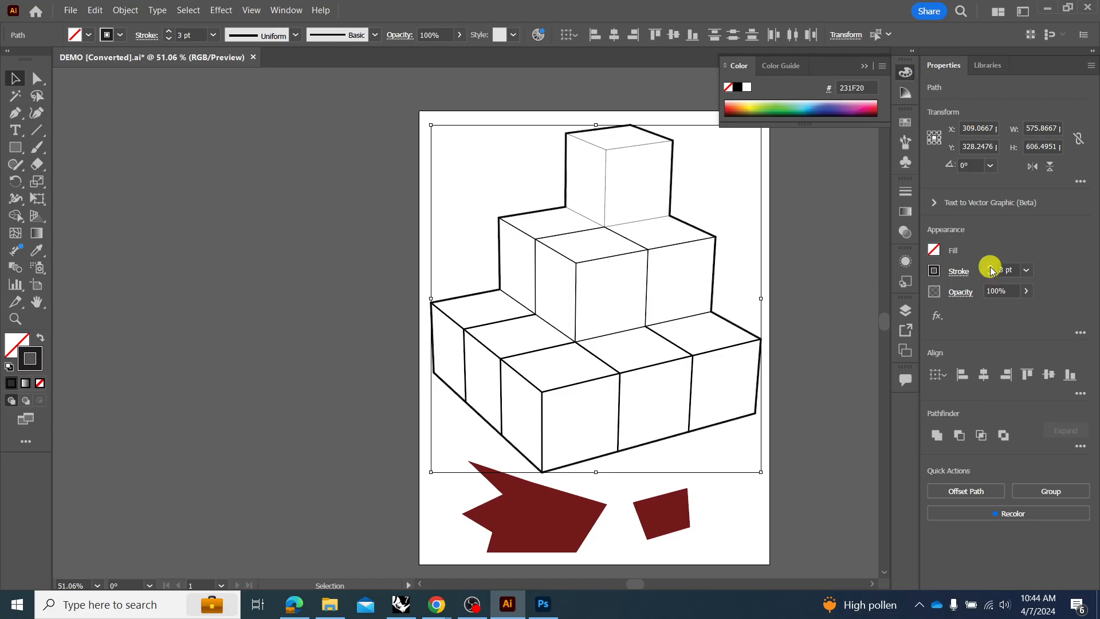
pyautogui.click(823, 256)
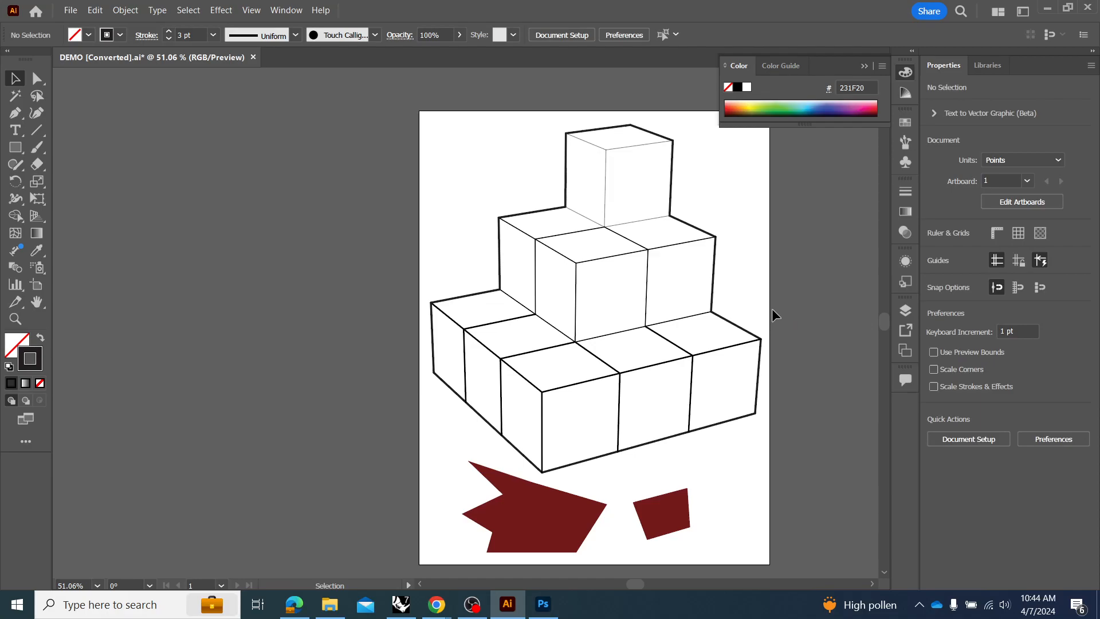
# Delete both dark red shapes below the cubes.
pyautogui.moveTo(726, 486); pyautogui.dragTo(584, 548)
pyautogui.press('Delete')
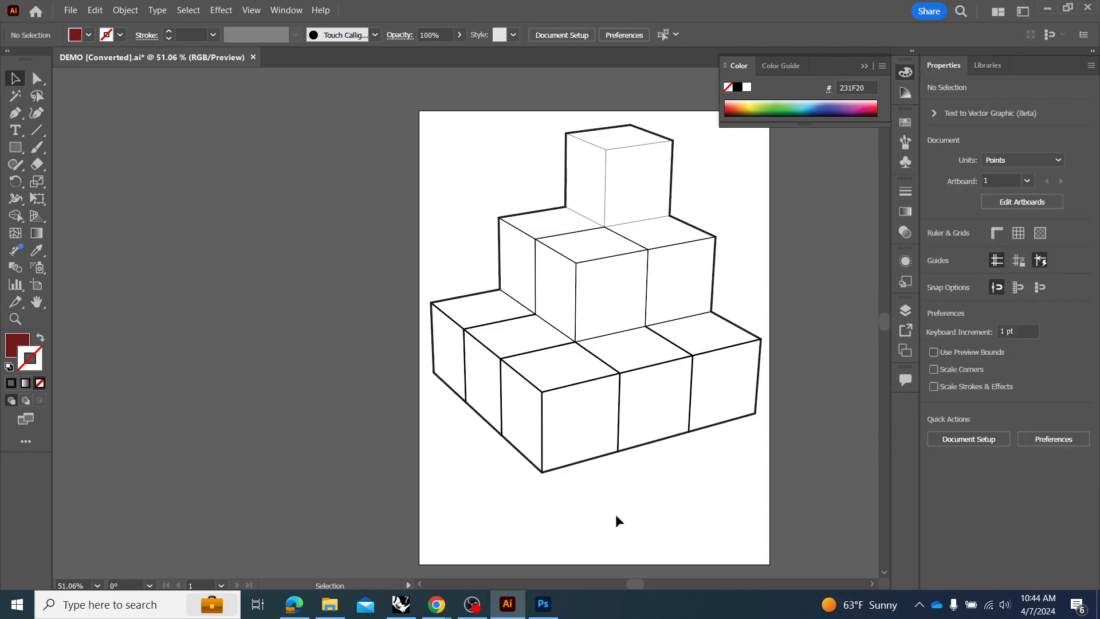
# Save the drawing as an Adobe Illustrator file over the existing DEMO file in Downloads.
pyautogui.click(78, 10)
pyautogui.click(109, 125)
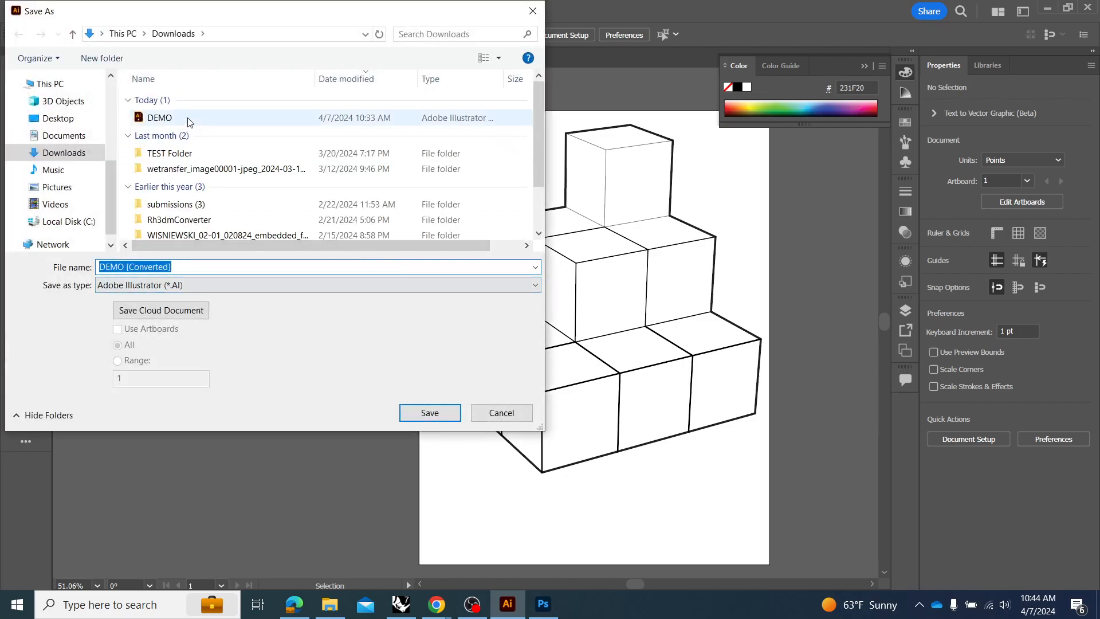
pyautogui.click(189, 118)
pyautogui.click(402, 415)
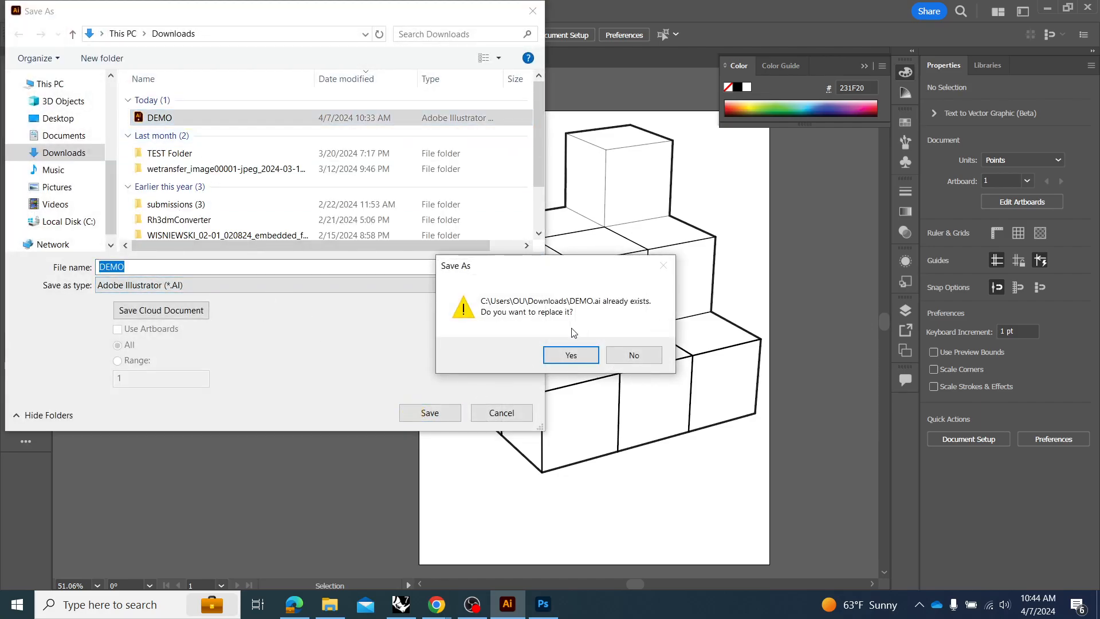
pyautogui.click(567, 354)
pyautogui.click(597, 499)
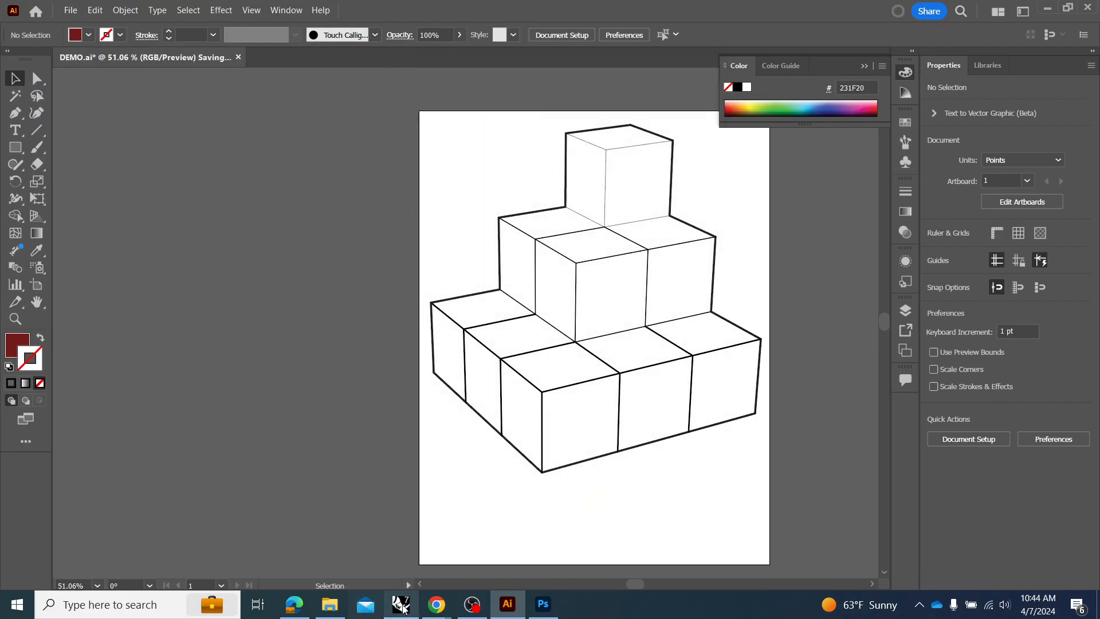
# Switch to Rhino, maximize the Perspective_DEMO viewport and set its display mode to Arctic.
pyautogui.click(400, 603)
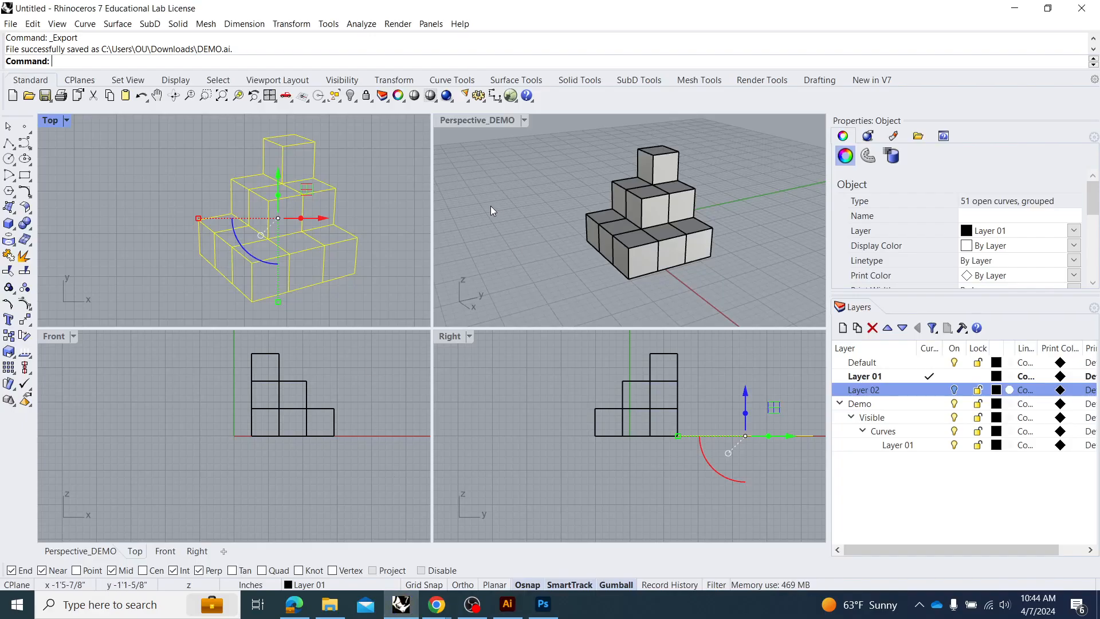
pyautogui.doubleClick(469, 119)
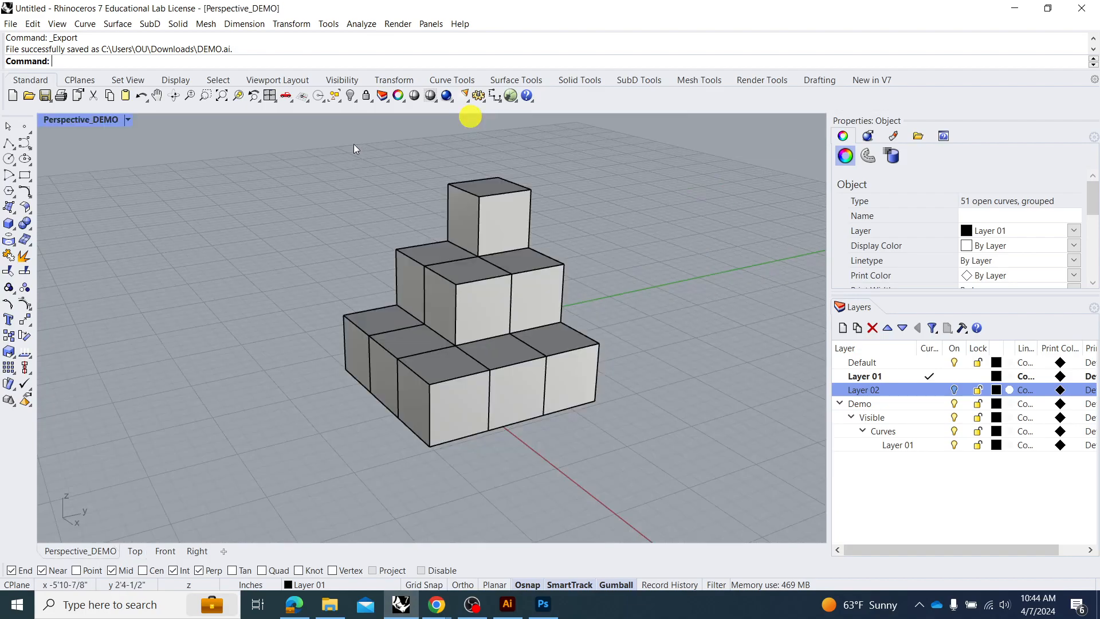
pyautogui.click(116, 120)
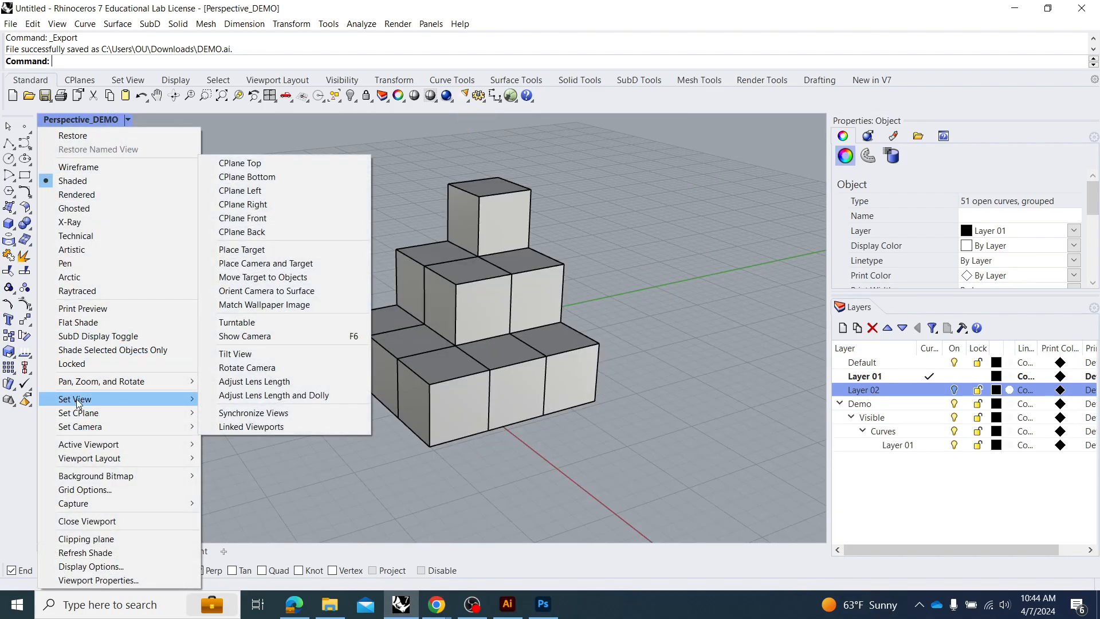
pyautogui.moveTo(79, 403)
pyautogui.click(255, 562)
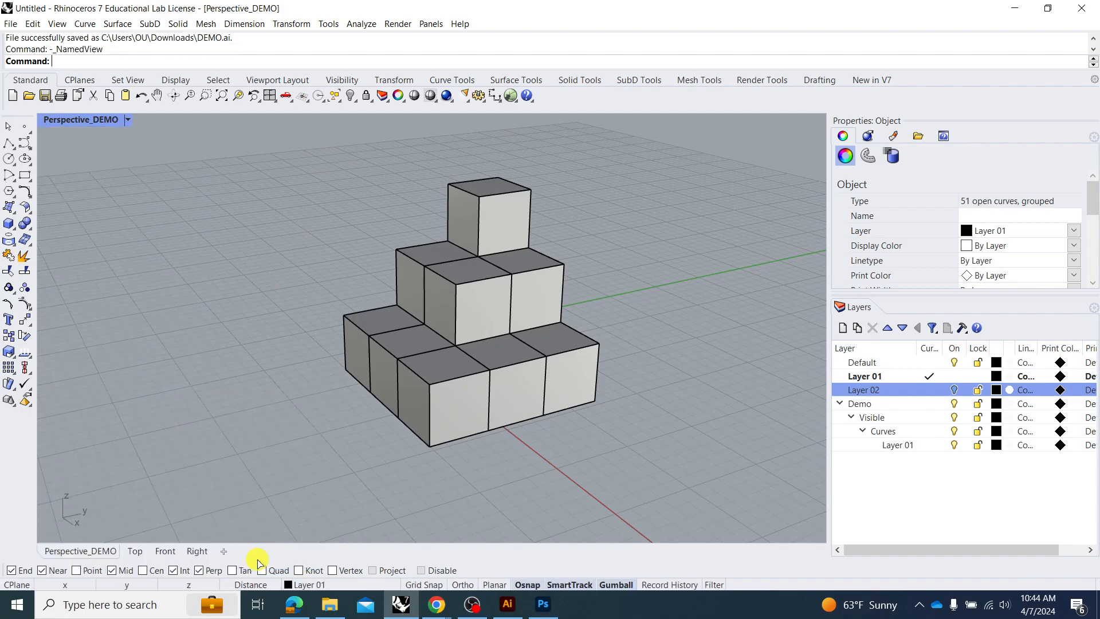
pyautogui.click(85, 121)
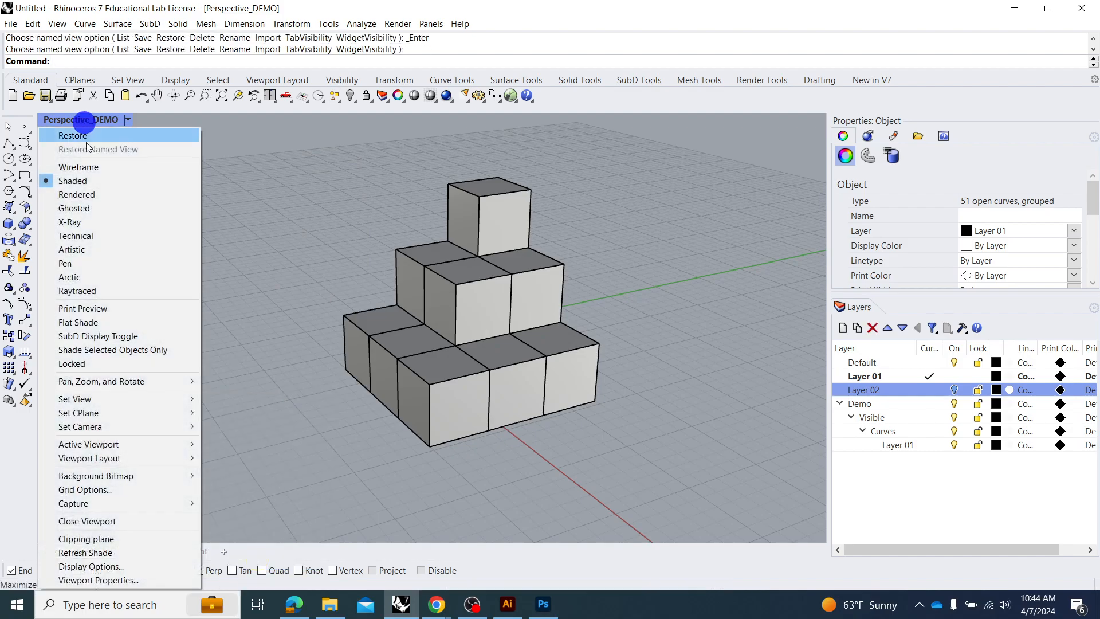
pyautogui.moveTo(126, 507)
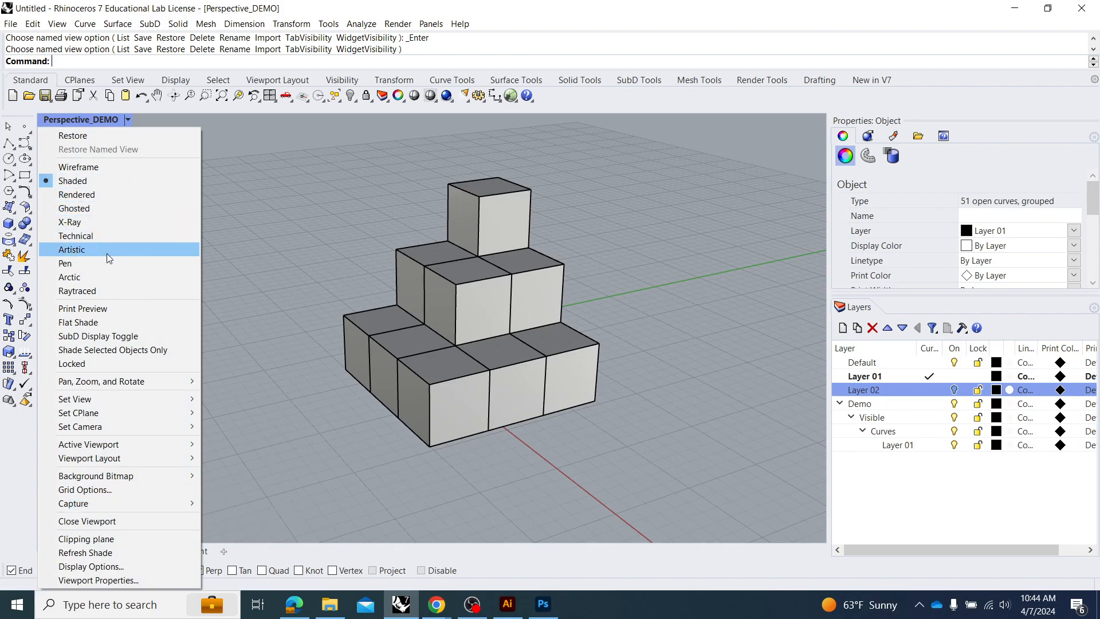
pyautogui.click(108, 277)
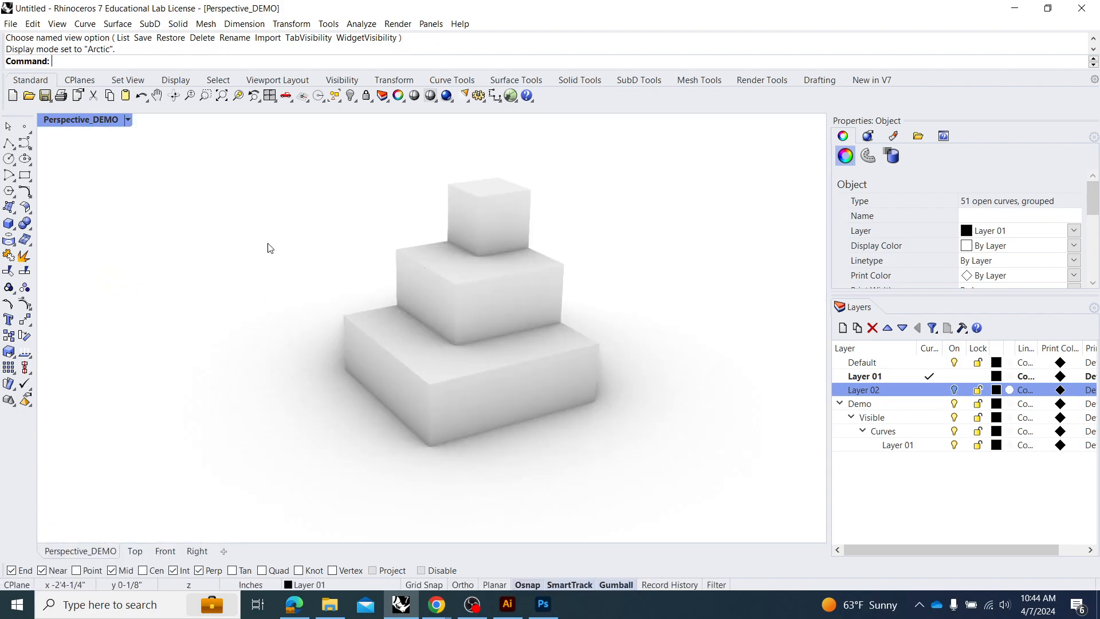
# Capture the Perspective_DEMO viewport to a file at viewport resolution with a transparent background.
pyautogui.click(105, 120)
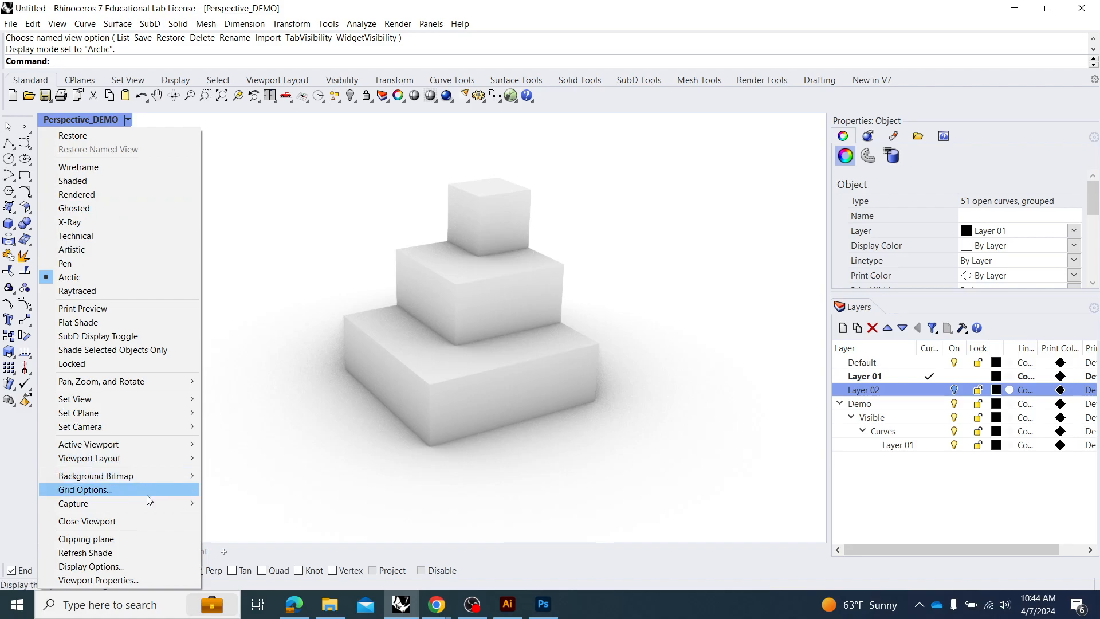
pyautogui.moveTo(149, 502)
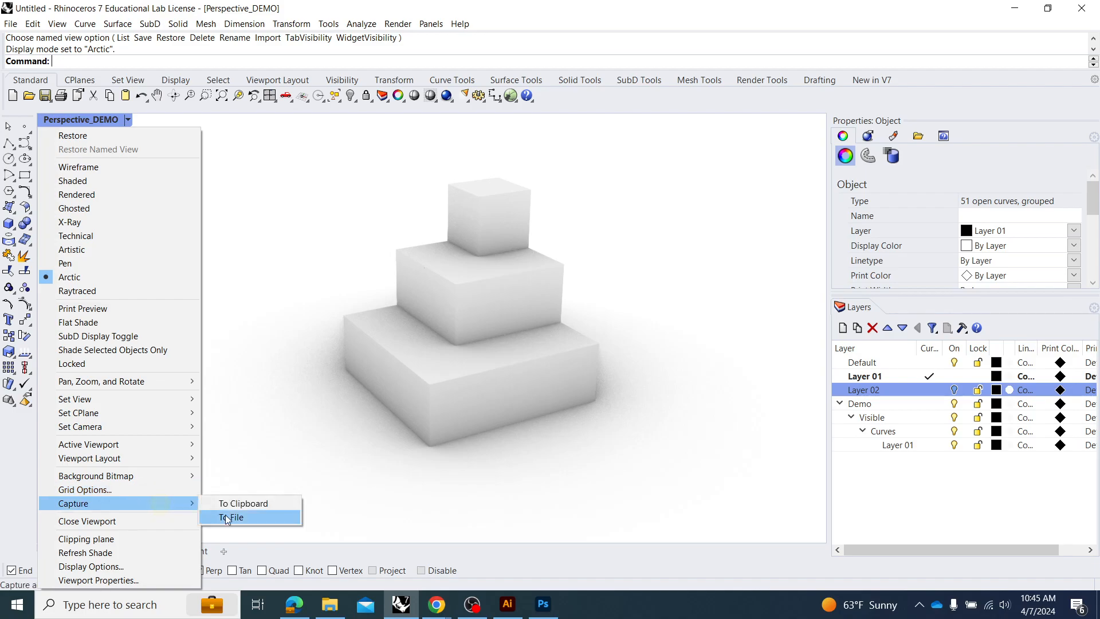
pyautogui.click(227, 517)
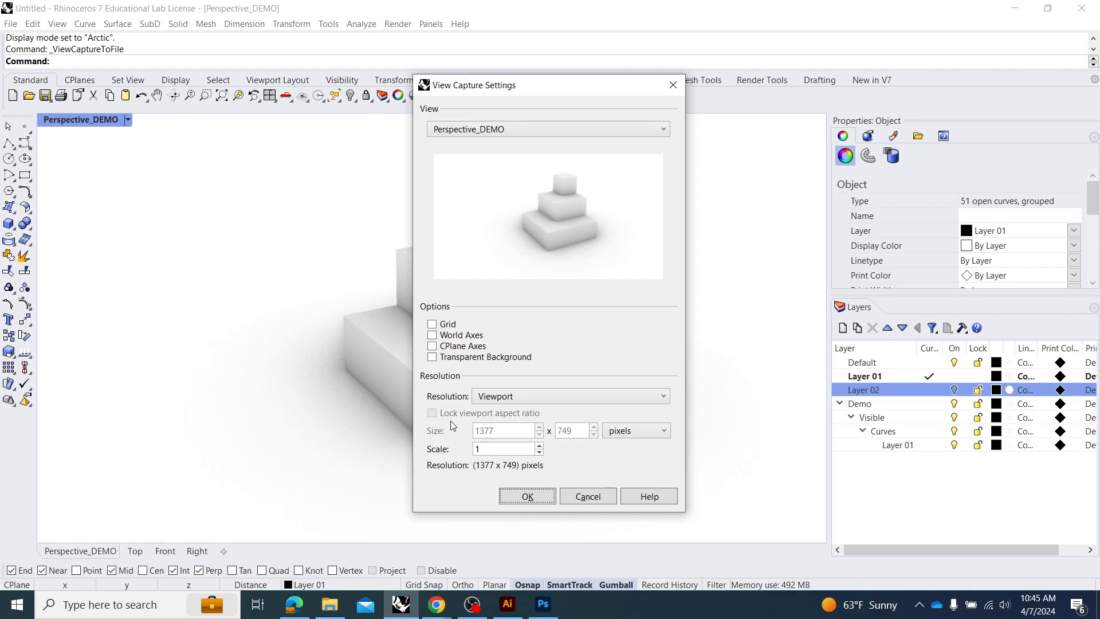
pyautogui.click(442, 359)
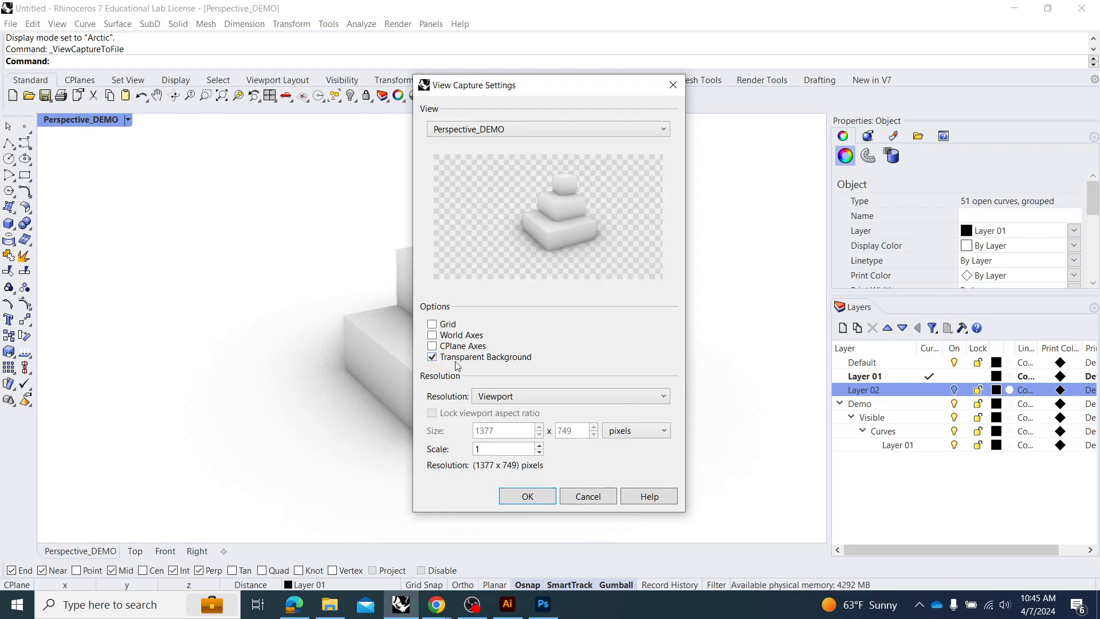
pyautogui.click(518, 497)
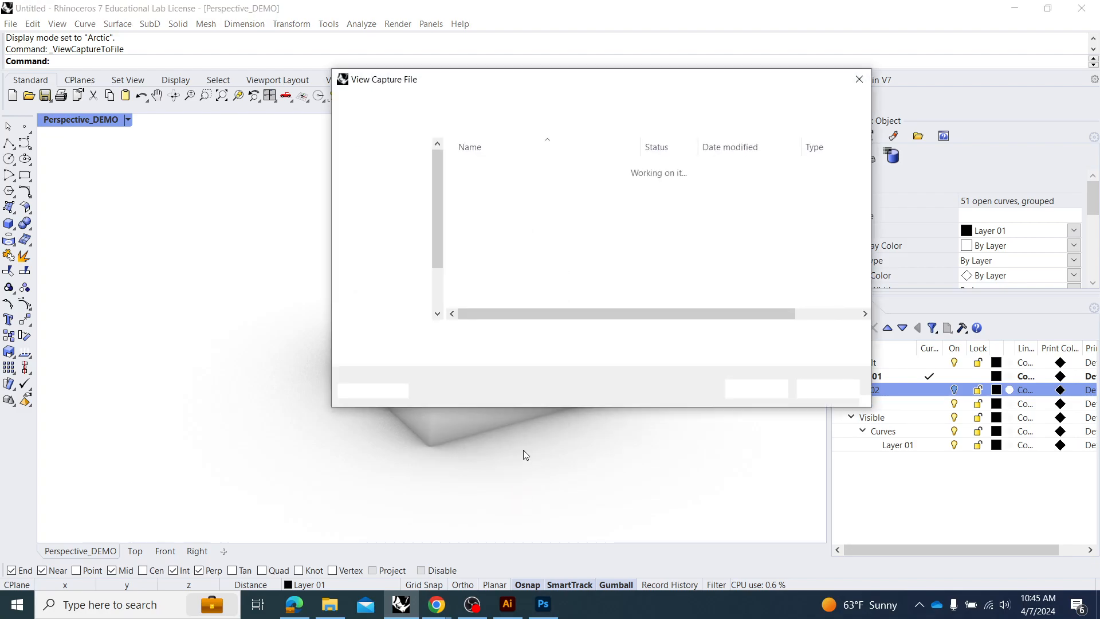
# Save the view capture as a PNG named demo in the Downloads folder.
pyautogui.click(541, 351)
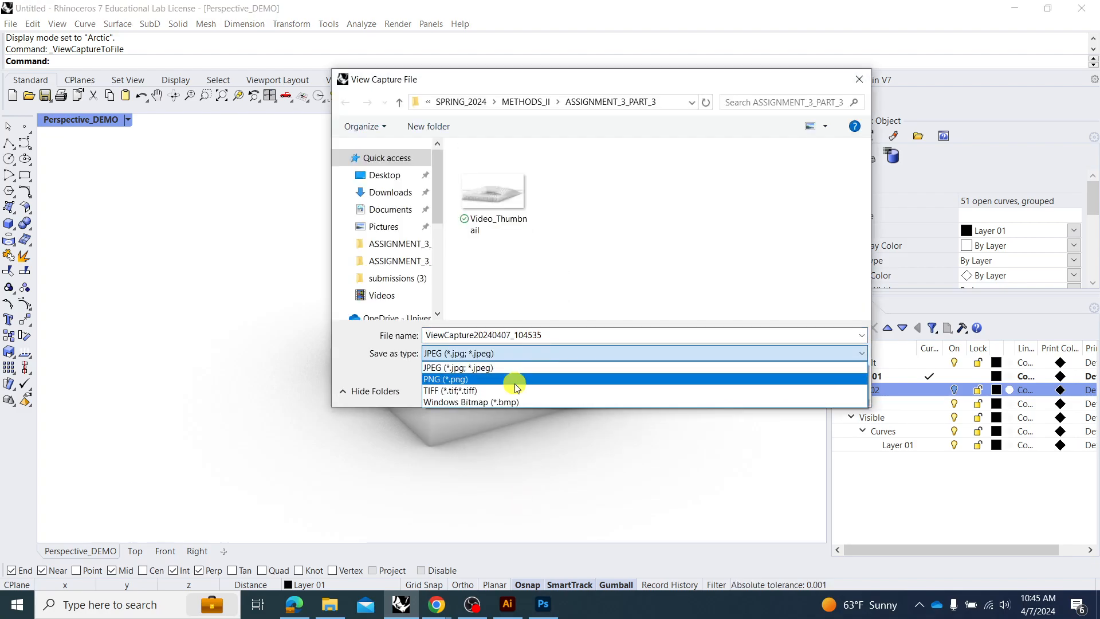
pyautogui.click(514, 383)
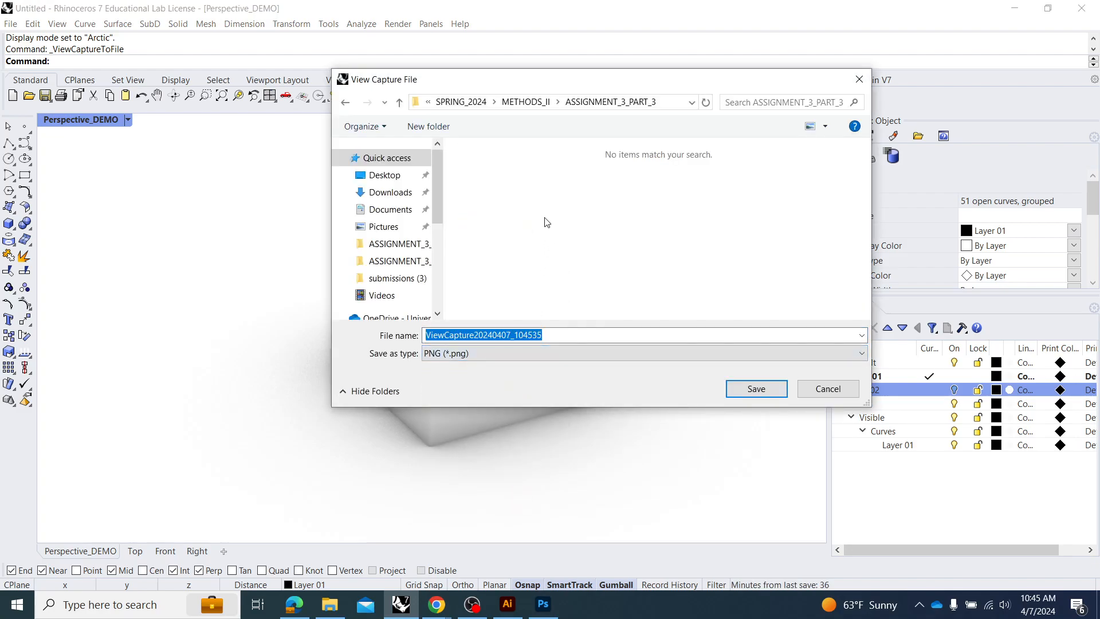
pyautogui.click(401, 193)
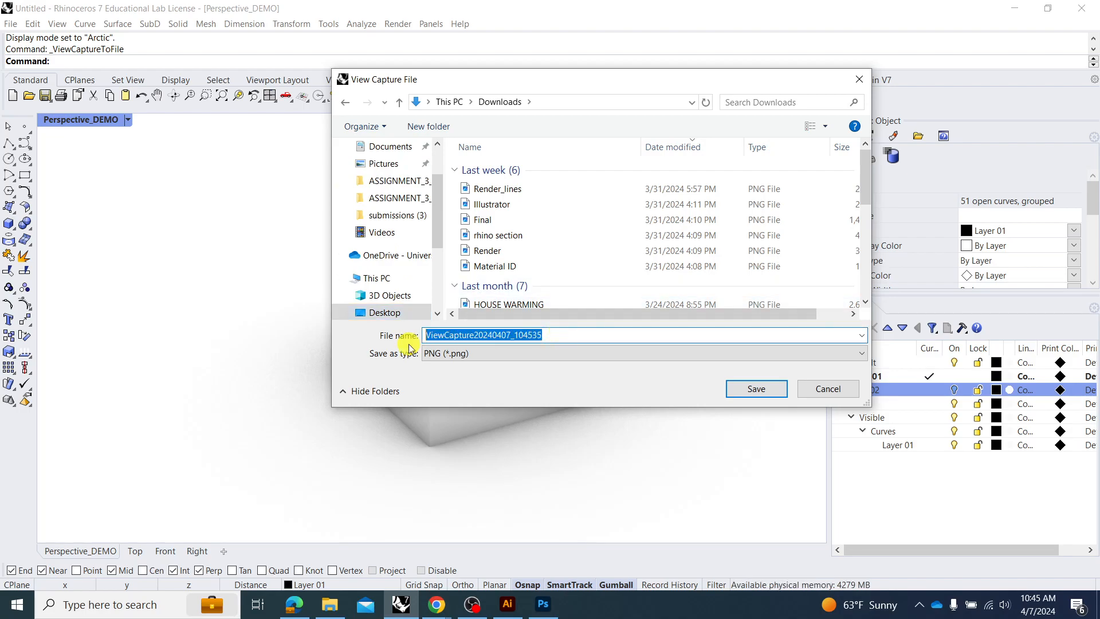
pyautogui.write('demo')
pyautogui.press('Return')
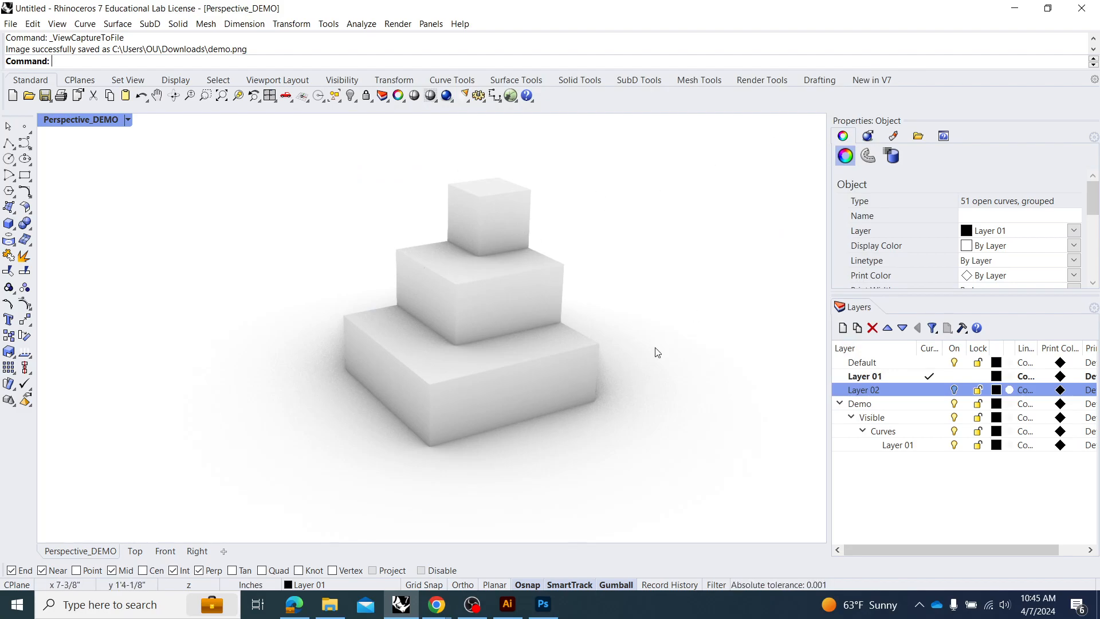
# Switch to Photoshop and open the demo PNG from the Downloads folder.
pyautogui.click(541, 603)
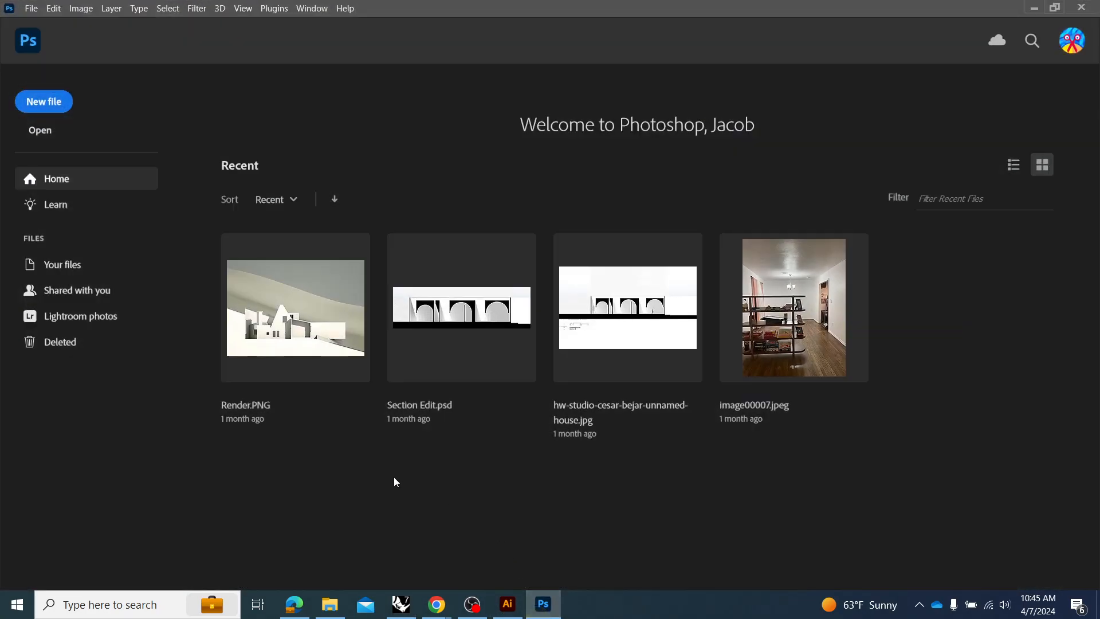
pyautogui.click(47, 131)
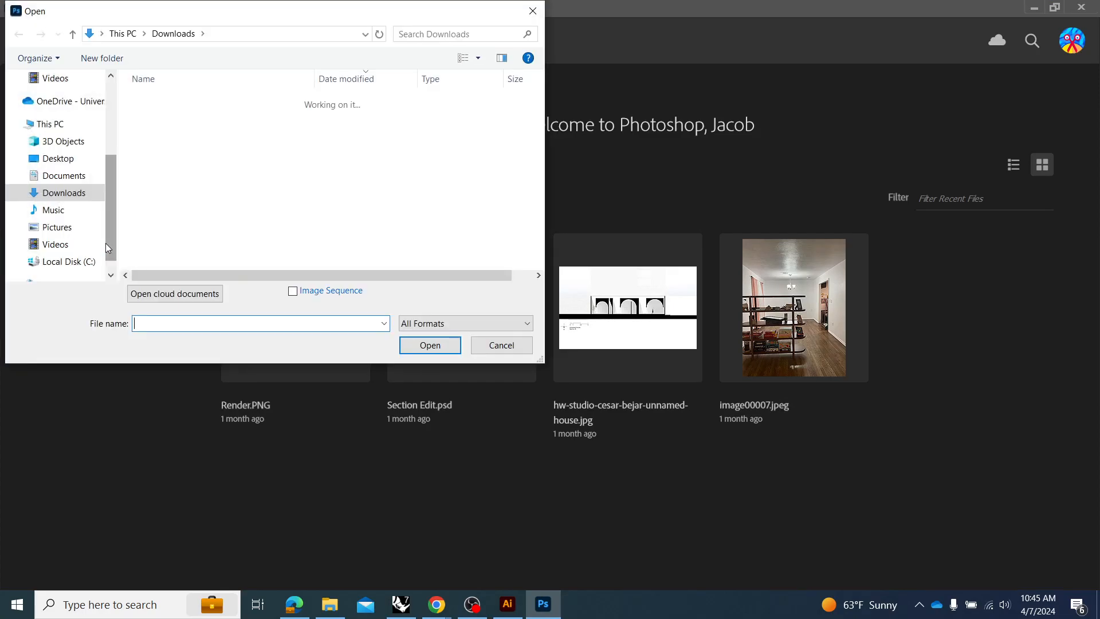
pyautogui.click(165, 118)
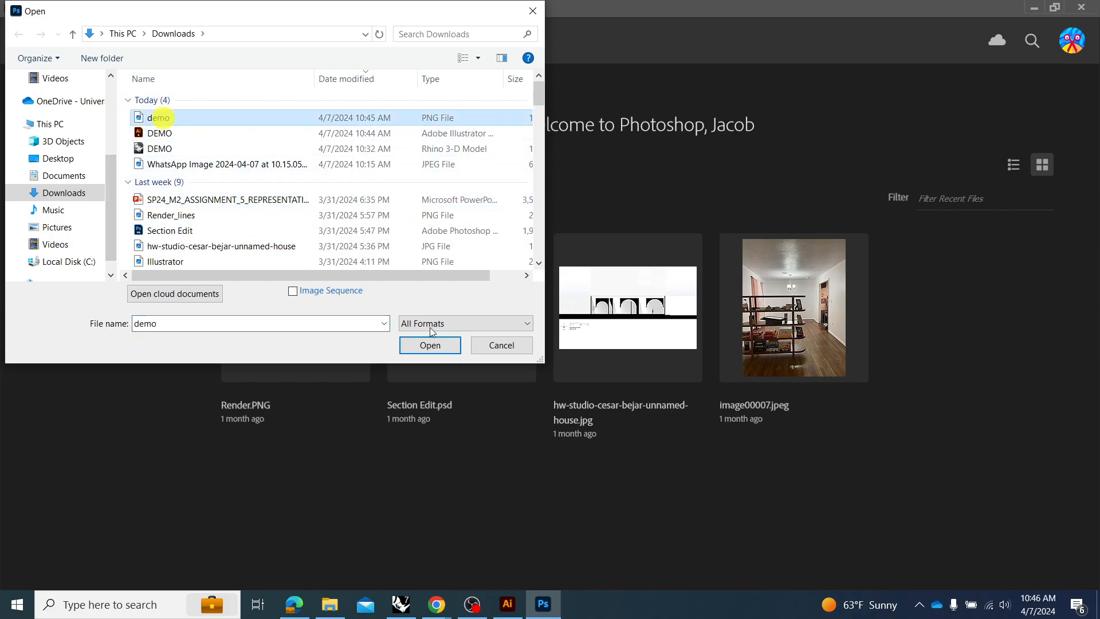
pyautogui.click(436, 347)
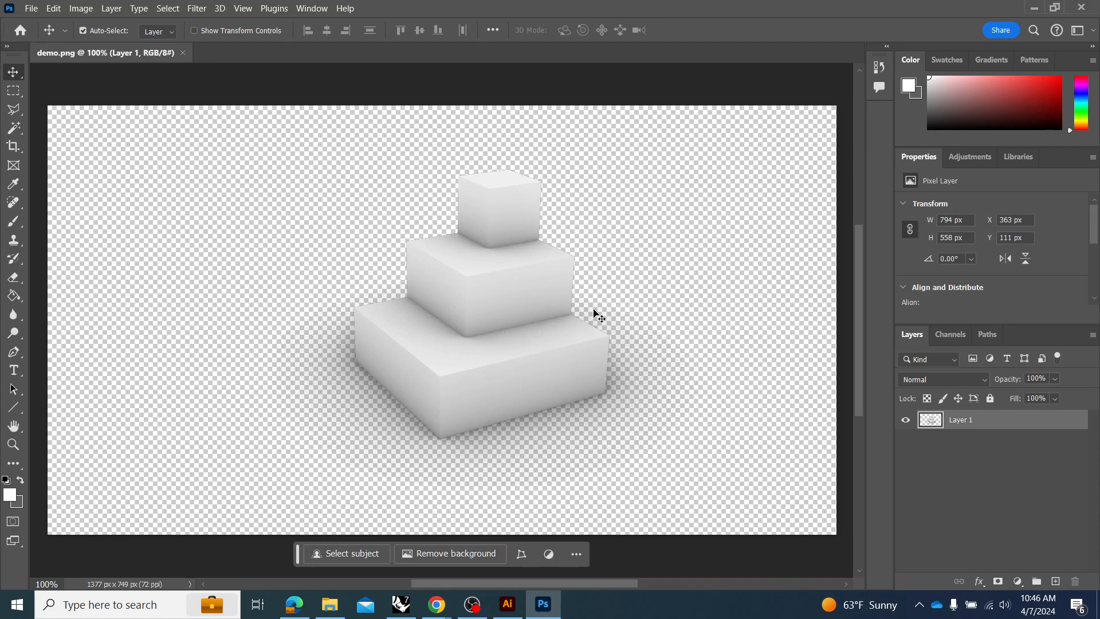
# Load demo.png, the WhatsApp JPEG, Render_lines.png and the hw-studio unnamed-house JPG from Downloads as layers of one document using Load Files into Stack.
pyautogui.click(29, 9)
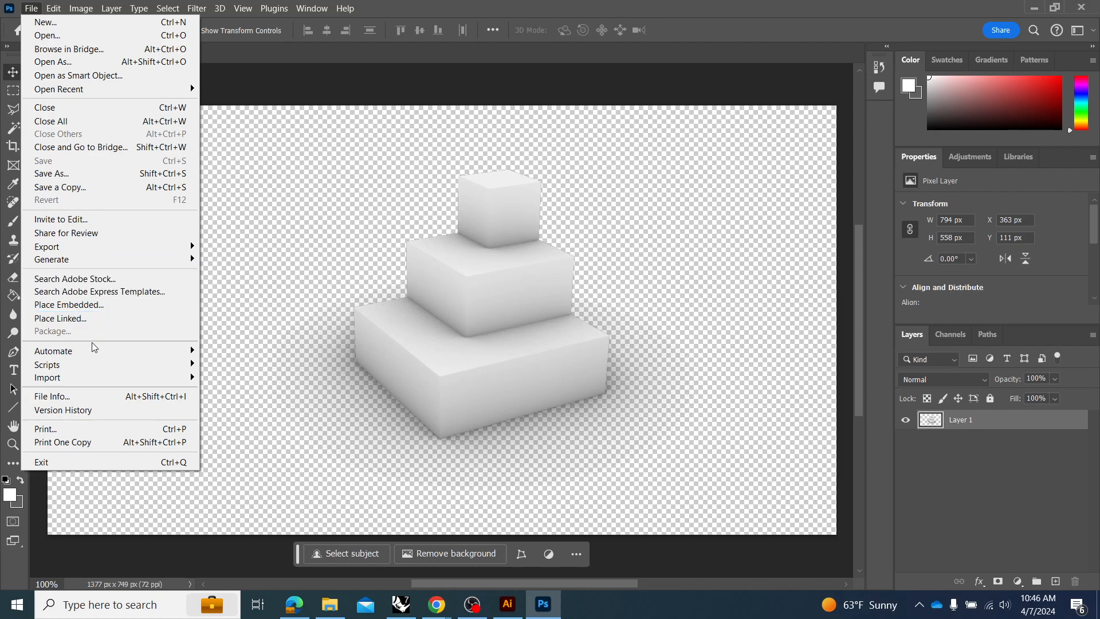
pyautogui.click(98, 366)
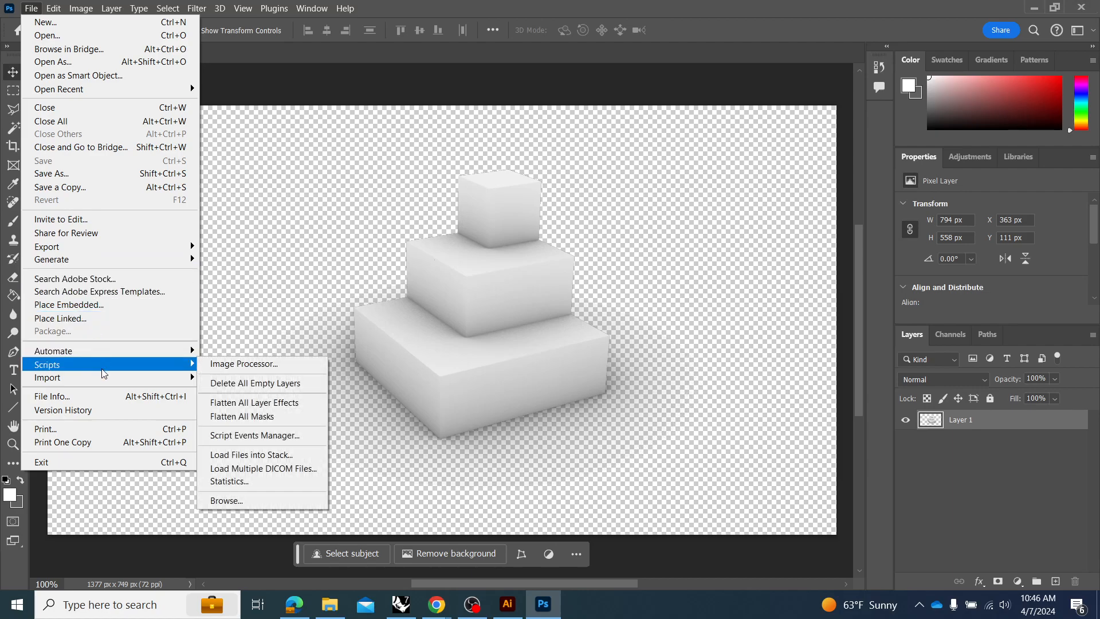
pyautogui.moveTo(148, 362)
pyautogui.click(275, 457)
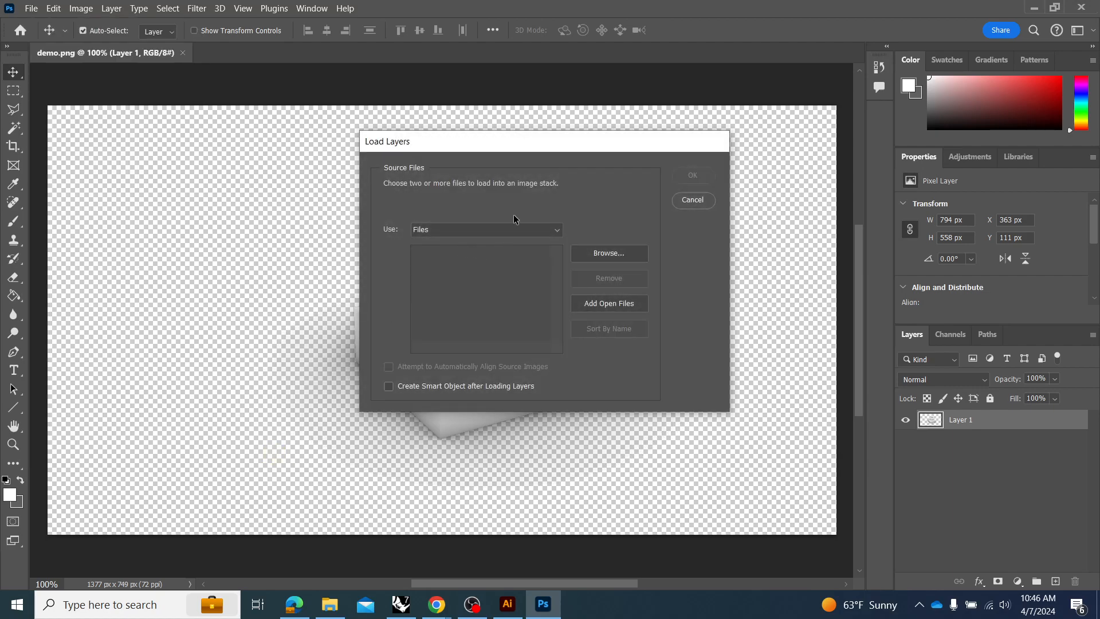
pyautogui.click(589, 253)
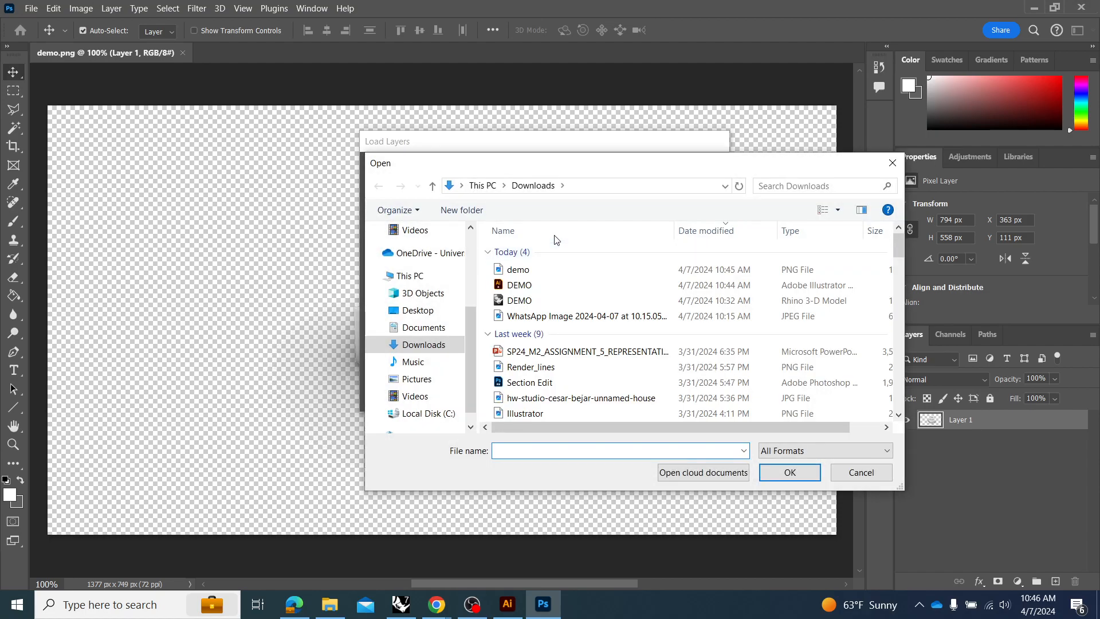
pyautogui.moveTo(560, 167); pyautogui.dragTo(299, 274)
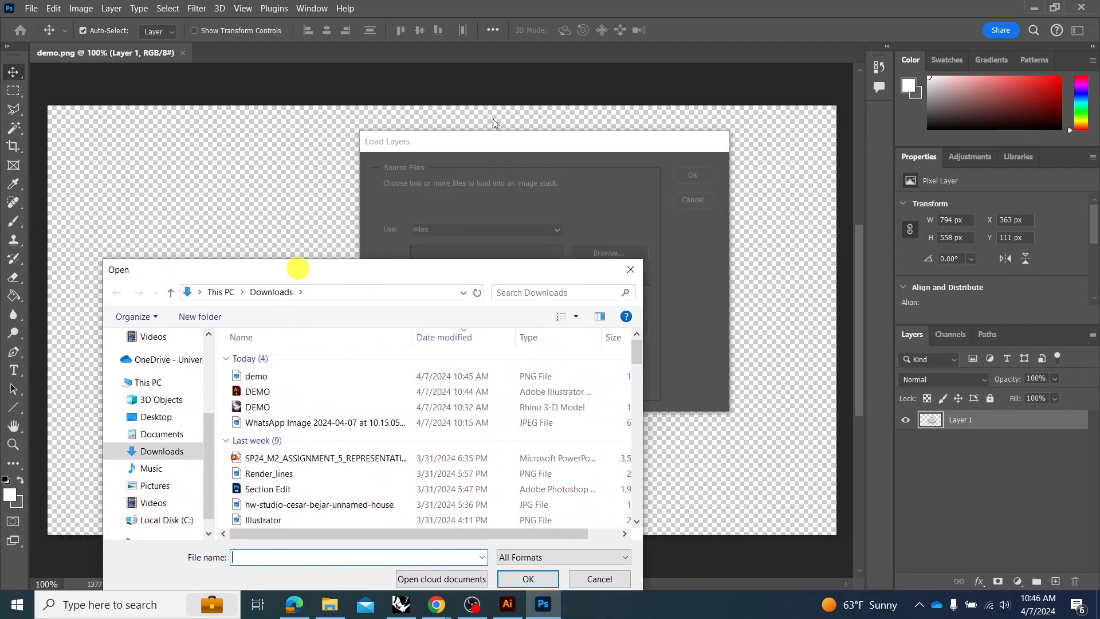
pyautogui.click(639, 129)
pyautogui.moveTo(424, 276); pyautogui.dragTo(424, 262)
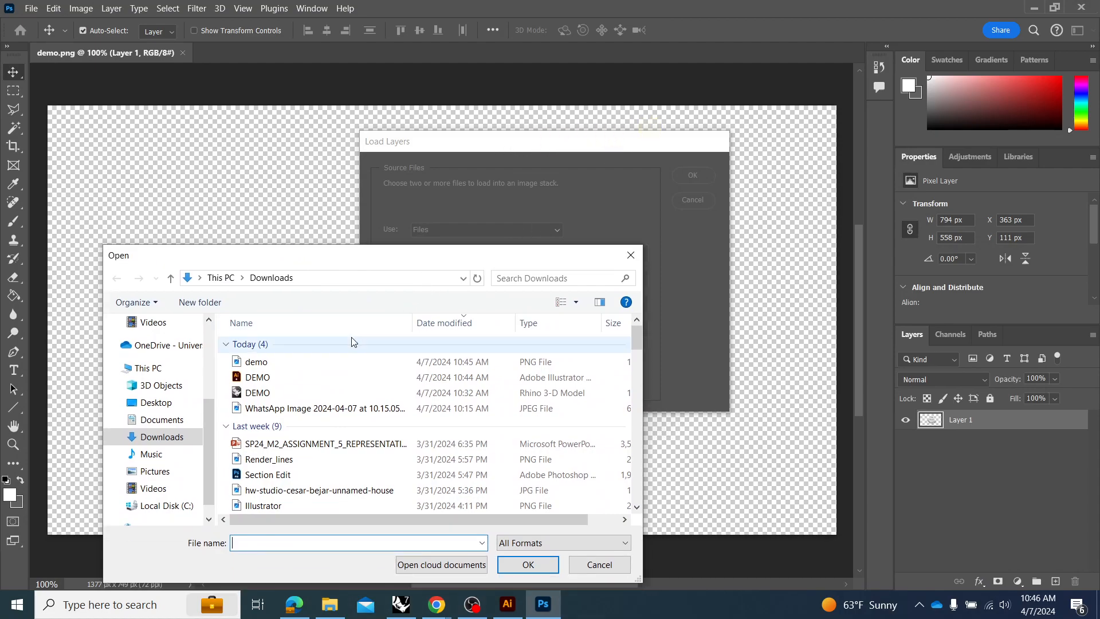
pyautogui.click(325, 363)
pyautogui.keyDown('ctrl'); pyautogui.click(312, 408); pyautogui.keyUp('ctrl')
pyautogui.keyDown('ctrl'); pyautogui.click(310, 460); pyautogui.keyUp('ctrl')
pyautogui.keyDown('ctrl'); pyautogui.click(300, 491); pyautogui.keyUp('ctrl')
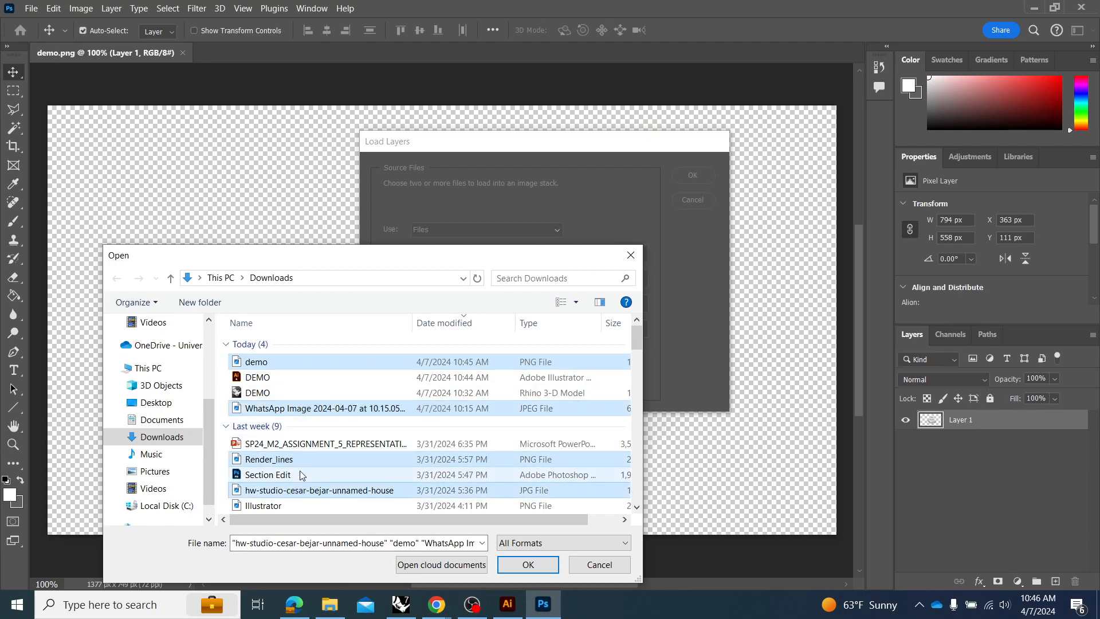
pyautogui.click(524, 565)
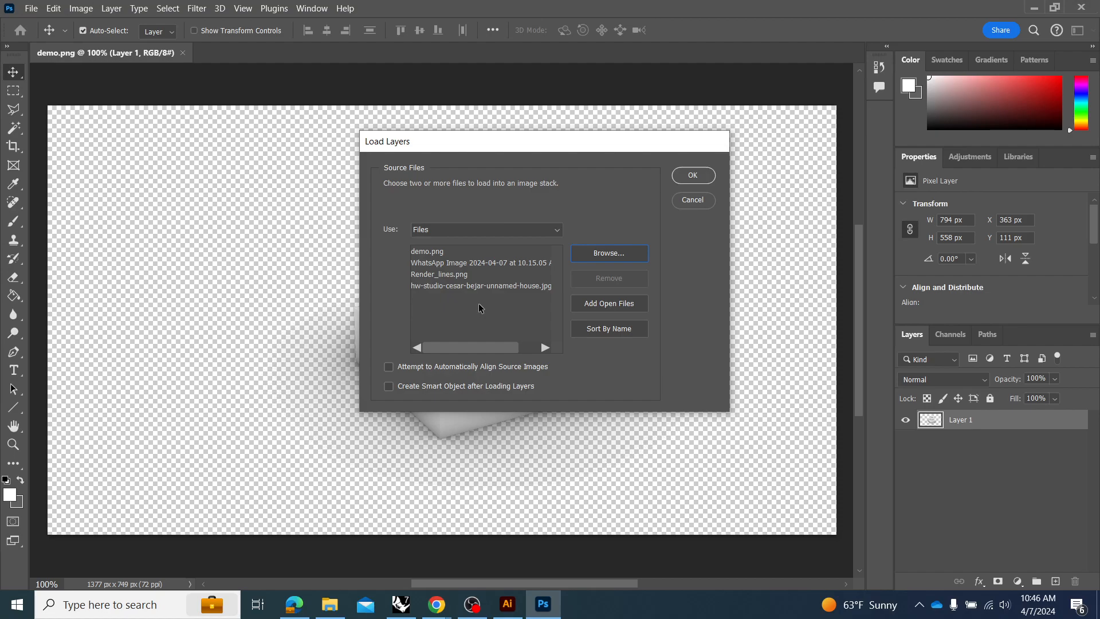
pyautogui.click(686, 178)
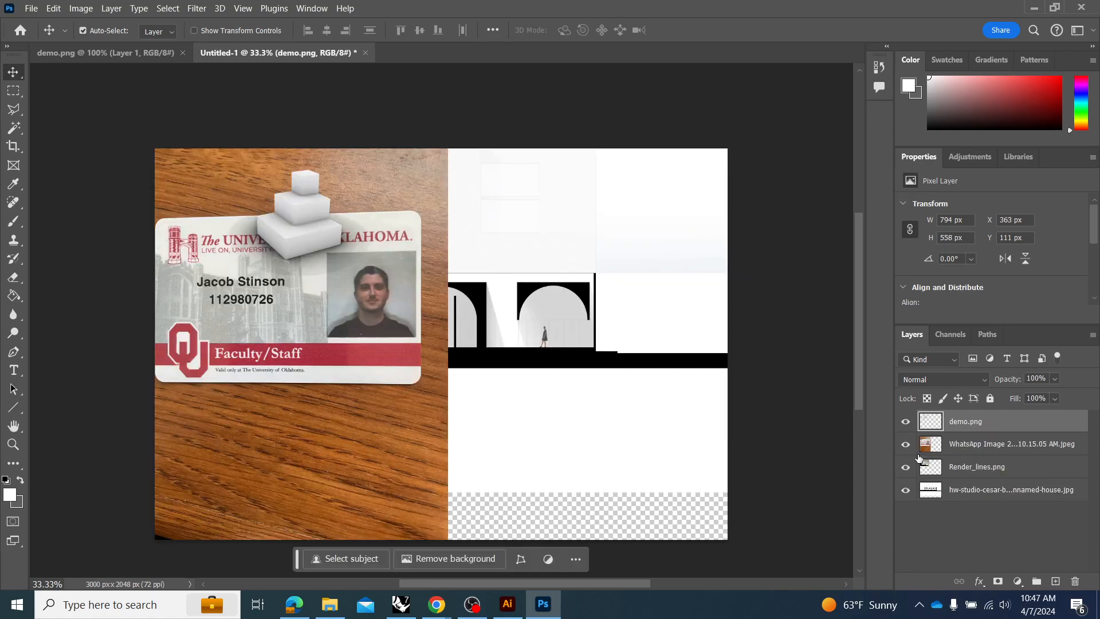
# Hide the WhatsApp image layer and close the stacked Untitled-1 document without saving.
pyautogui.click(905, 443)
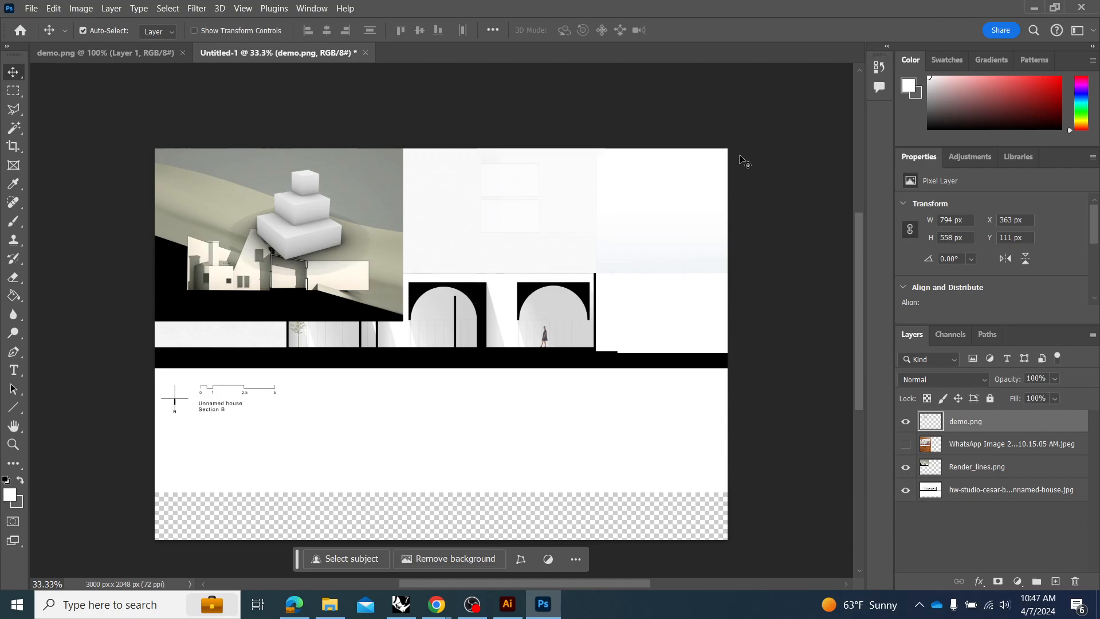
pyautogui.click(365, 53)
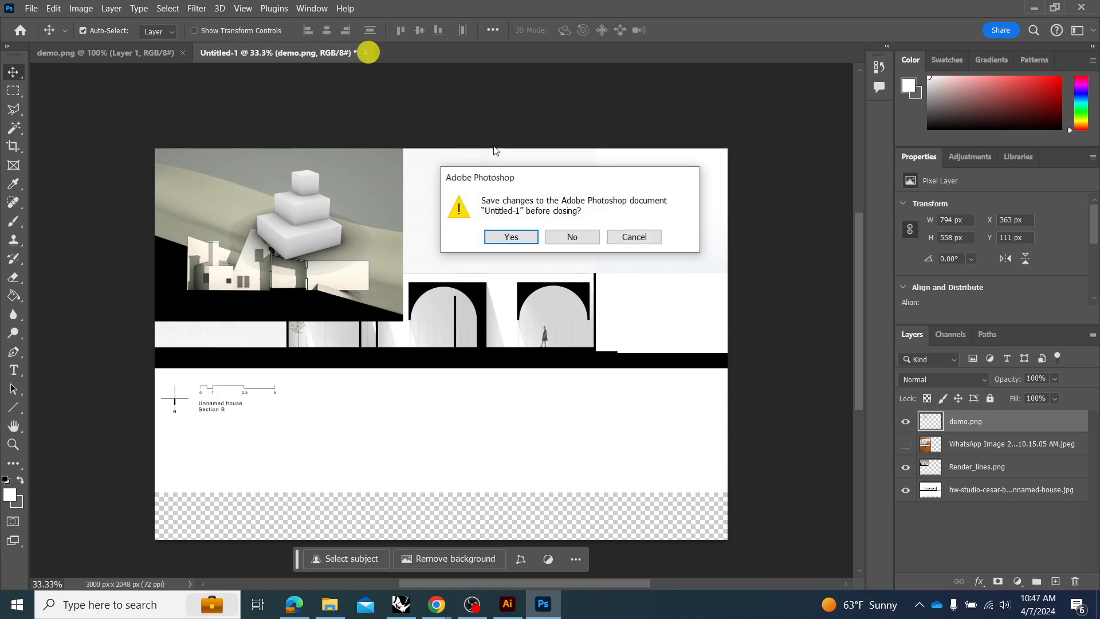
pyautogui.click(582, 236)
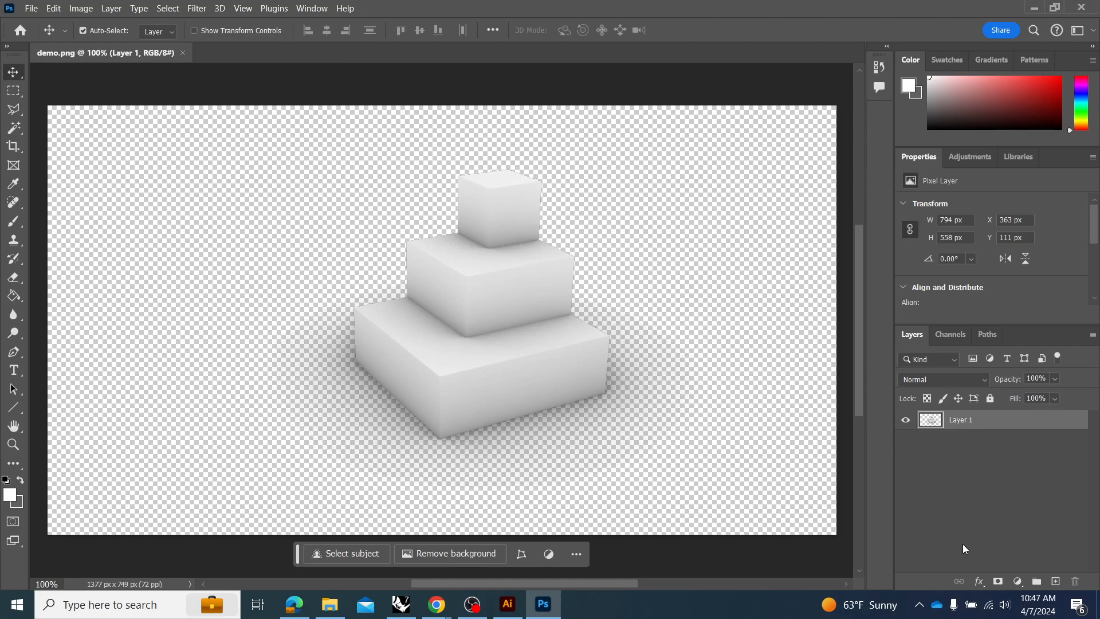
# Add a new layer beneath the shaded cubes and fill it with white using the Paint Bucket.
pyautogui.click(1053, 580)
pyautogui.moveTo(962, 422); pyautogui.dragTo(965, 445)
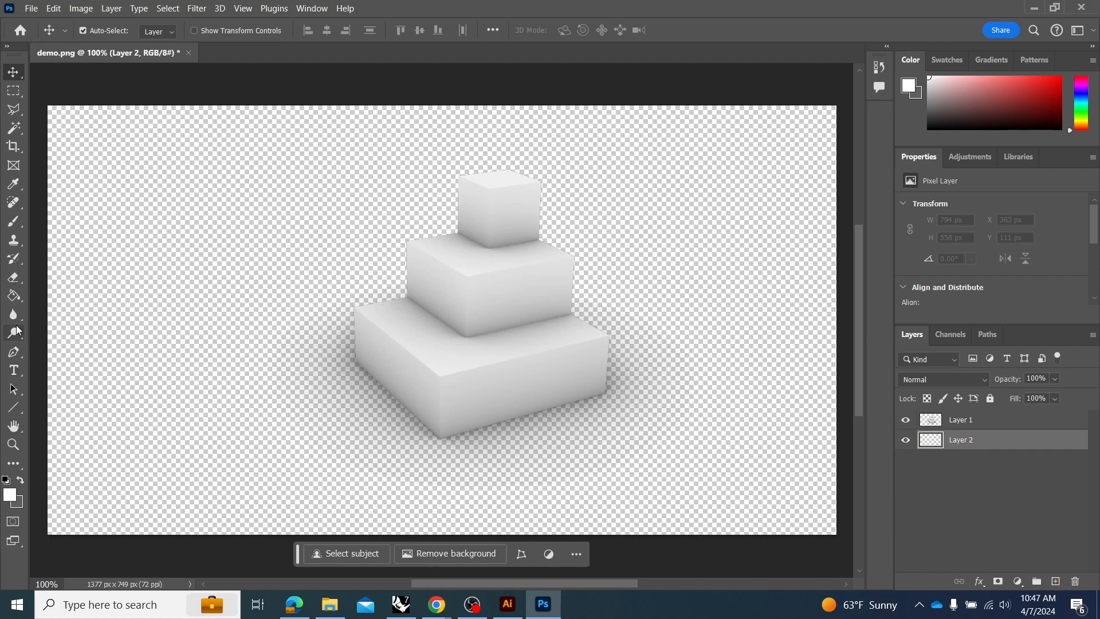
pyautogui.click(13, 295)
pyautogui.click(216, 308)
pyautogui.click(13, 72)
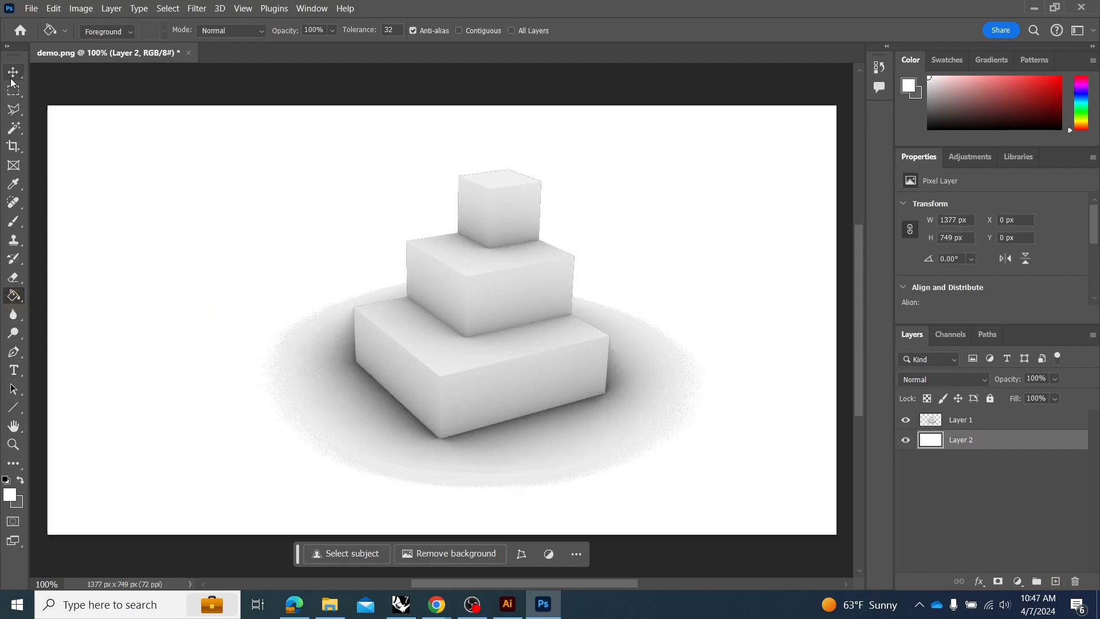
pyautogui.click(194, 208)
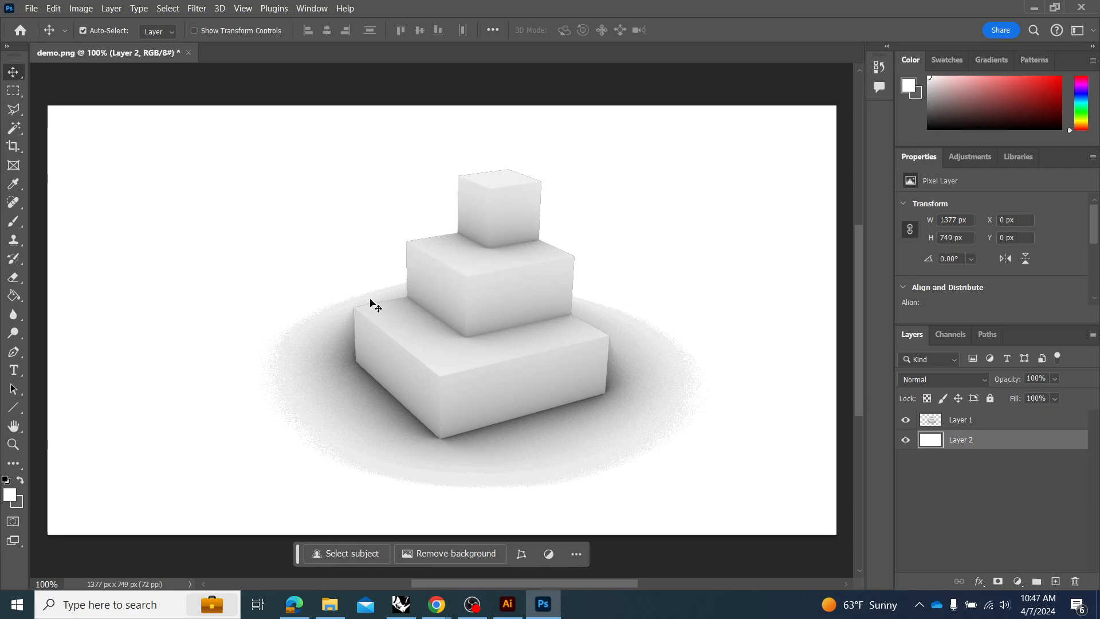
# Place the DEMO Illustrator file from the recent files into demo.png as a smart object above Layer 1, cropped to its bounding box.
pyautogui.click(999, 423)
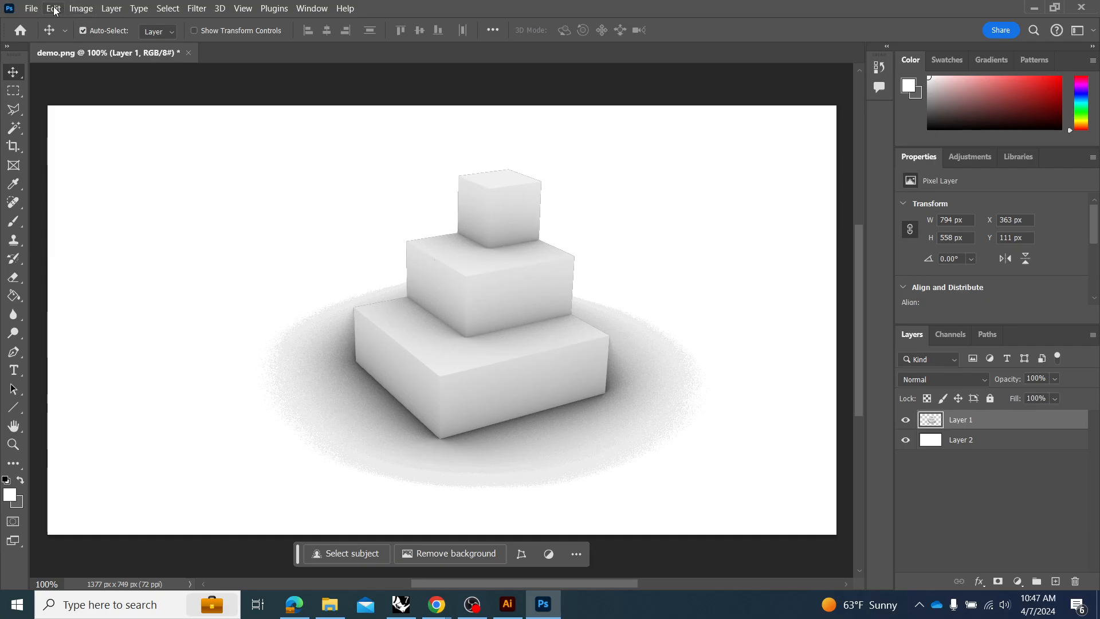
pyautogui.click(329, 604)
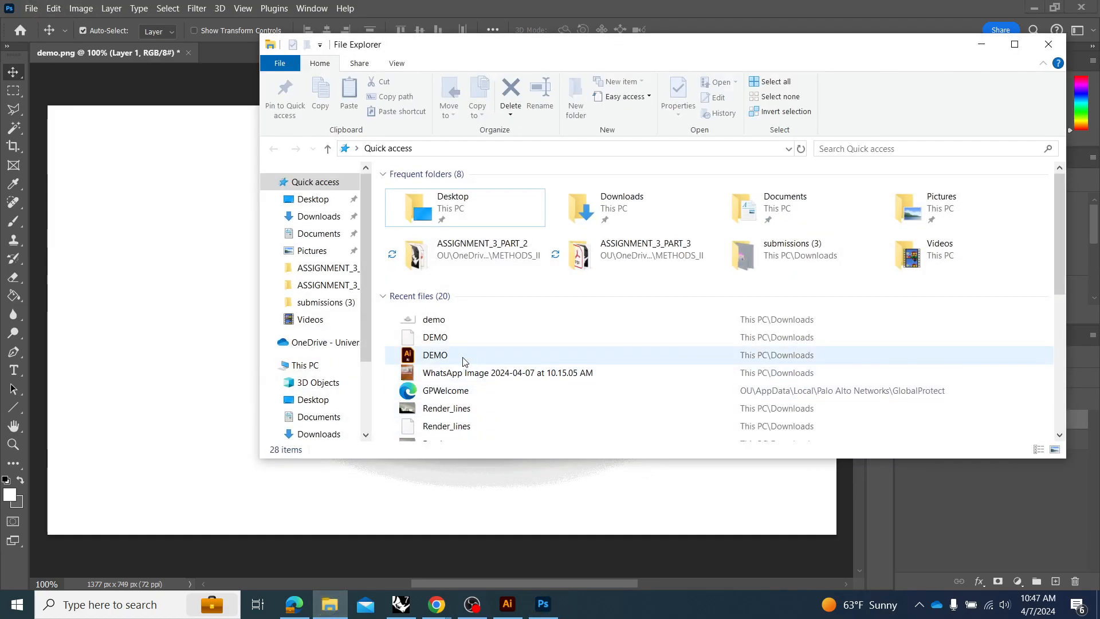
pyautogui.moveTo(451, 357); pyautogui.dragTo(213, 332)
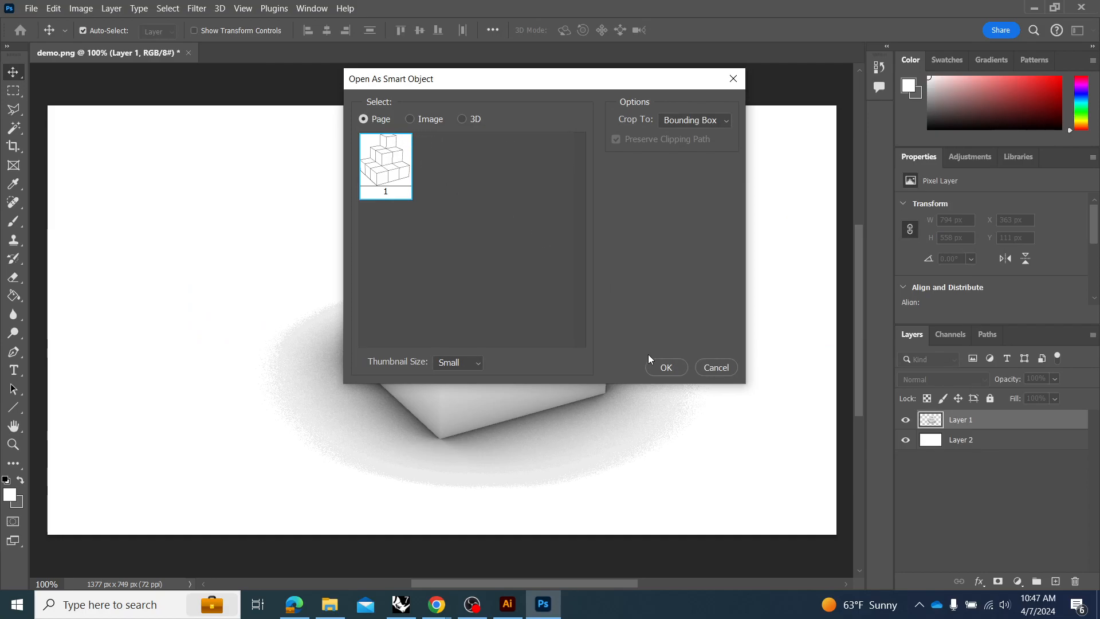
pyautogui.click(665, 367)
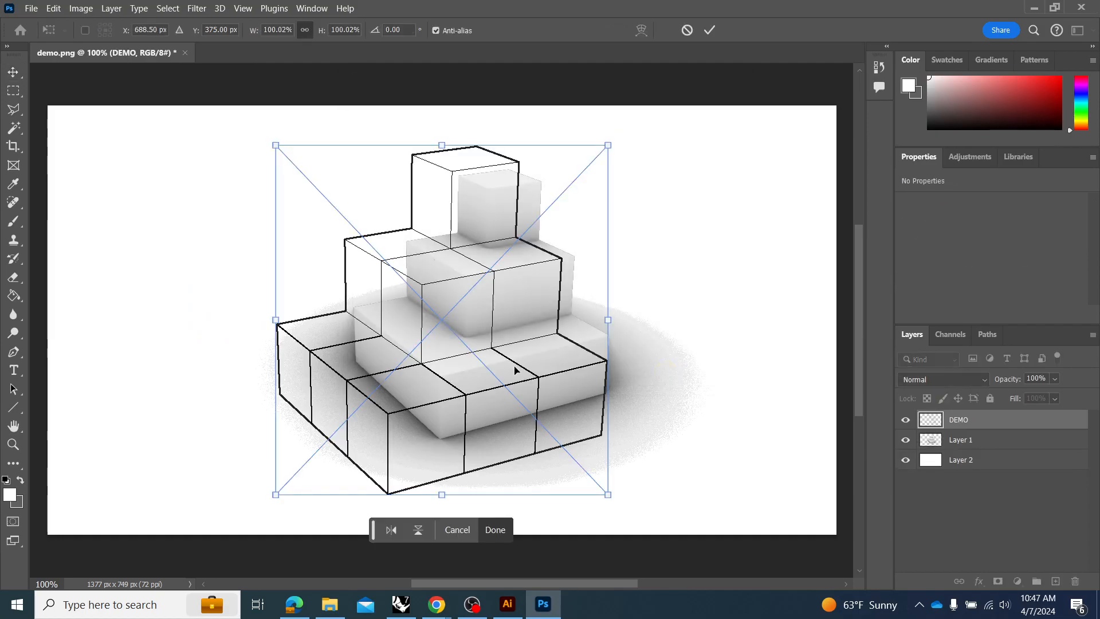
pyautogui.click(709, 28)
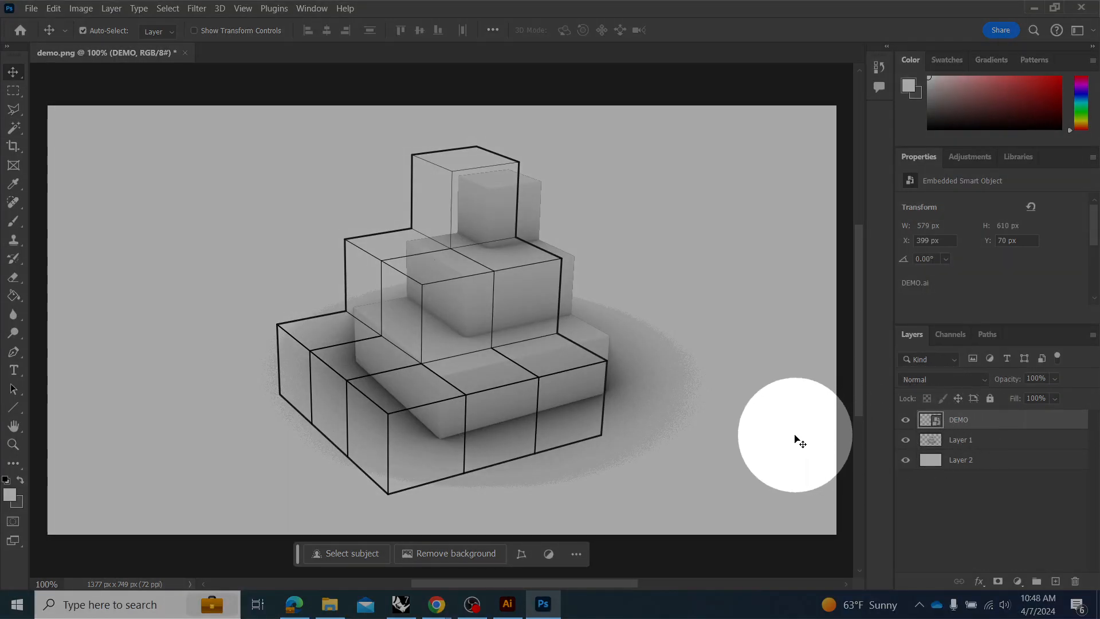
# Turn off Auto-Select for the Move tool and make the DEMO layer the active layer.
pyautogui.click(775, 423)
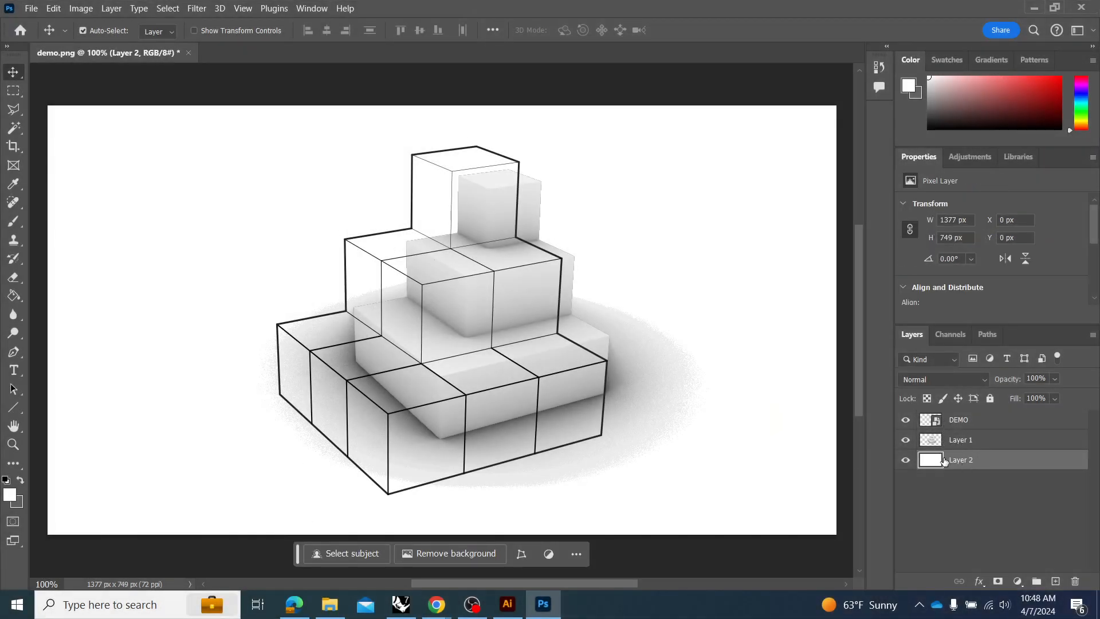
pyautogui.click(936, 424)
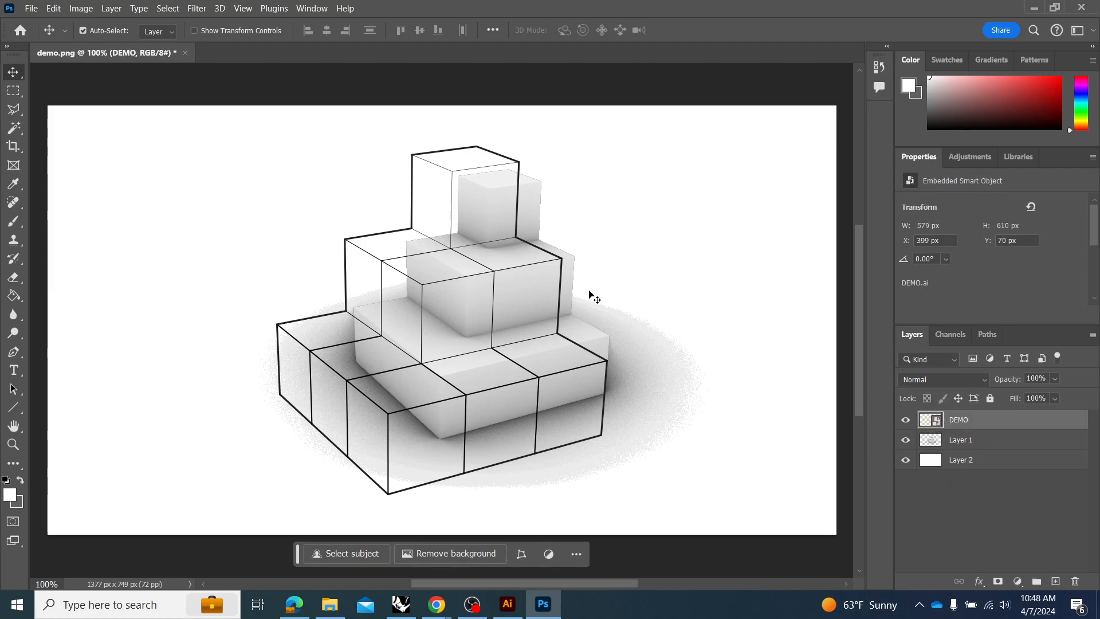
pyautogui.click(542, 305)
pyautogui.click(555, 336)
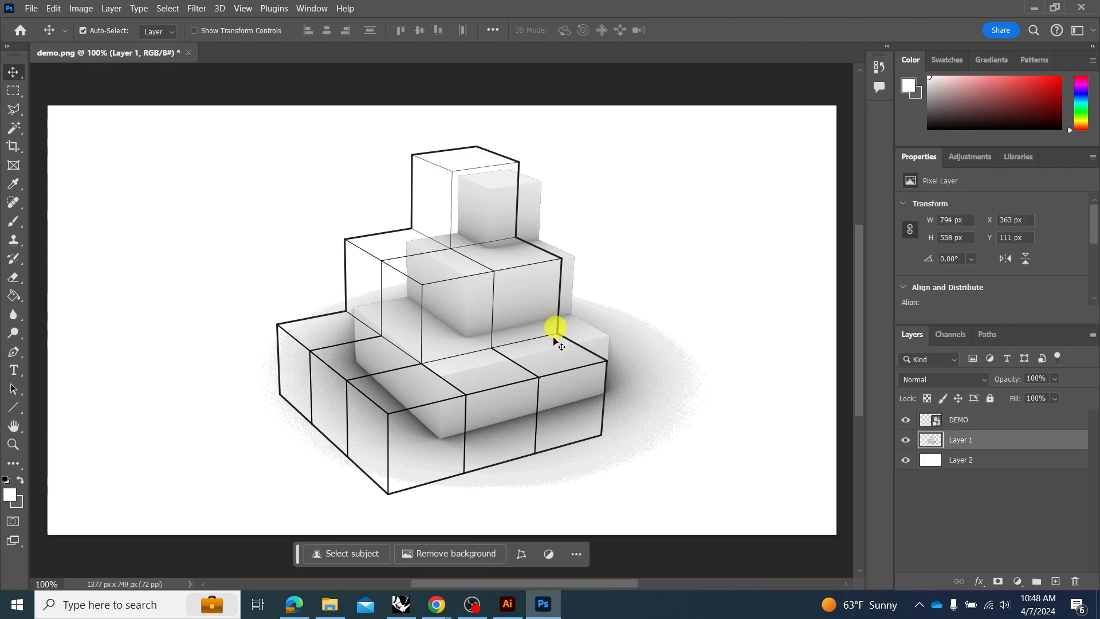
pyautogui.click(984, 421)
pyautogui.click(113, 31)
pyautogui.click(561, 287)
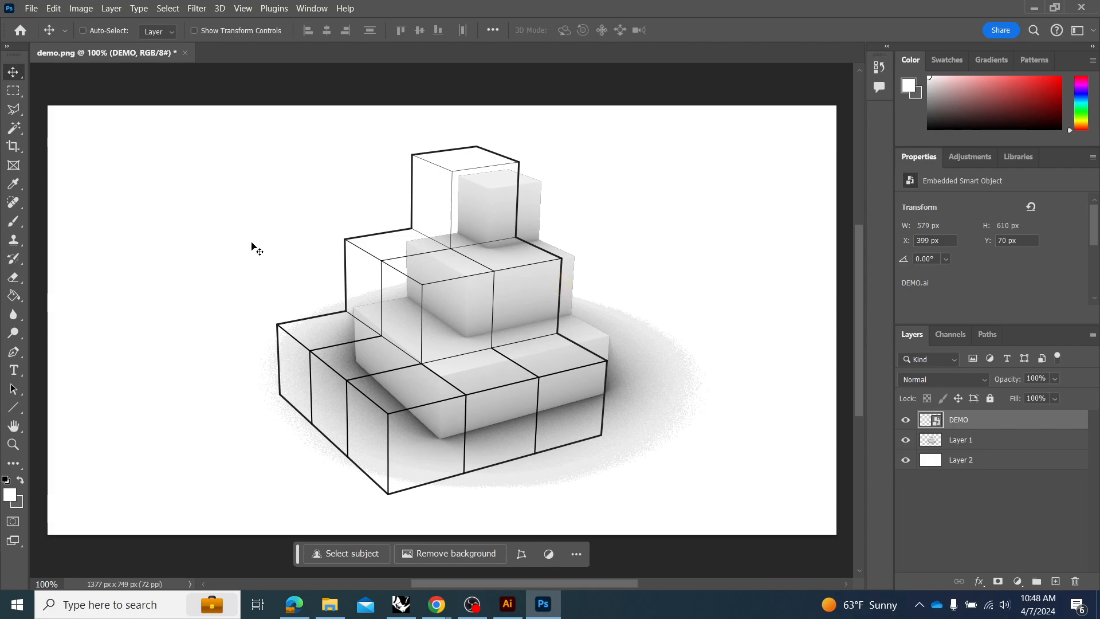
# Scale the DEMO linework down proportionally to about 355 by 374 px.
pyautogui.hotkey('ctrl', 't')
pyautogui.moveTo(279, 499); pyautogui.dragTo(446, 400)
pyautogui.click(710, 30)
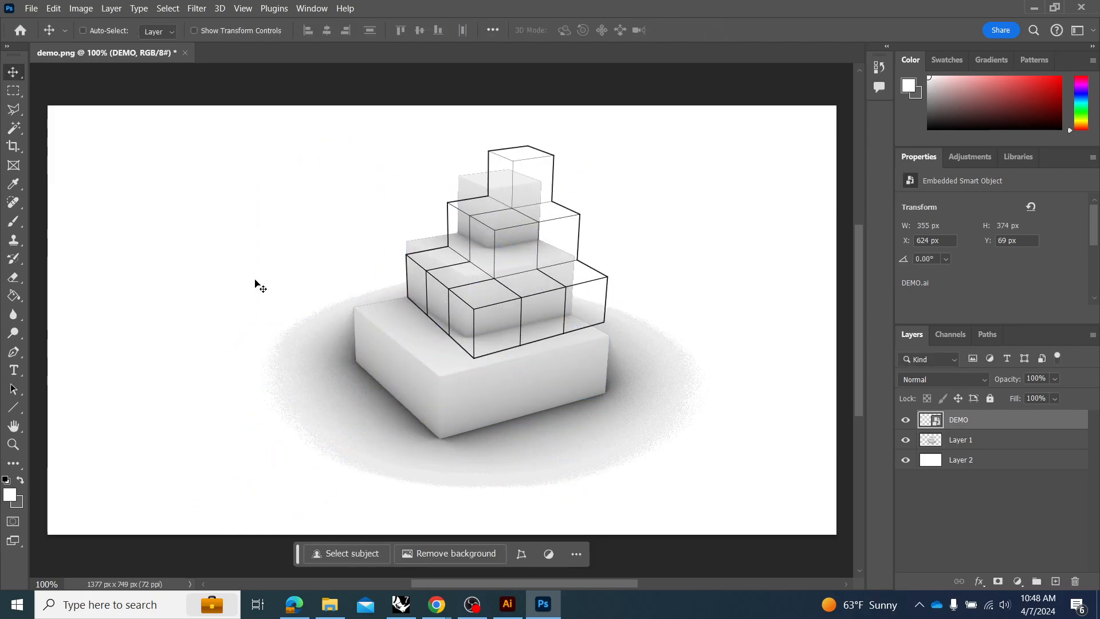
# Open the DEMO Illustrator file from Downloads as its own document at 2420 × 2548 px, 300 pixels/inch, RGB Color.
pyautogui.click(32, 8)
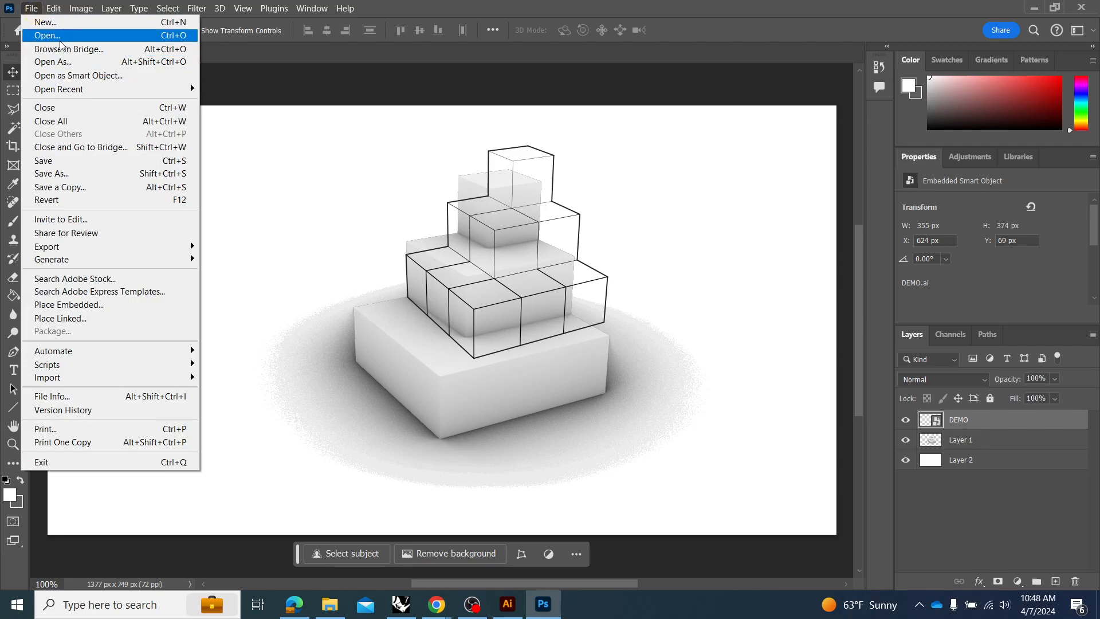
pyautogui.click(60, 38)
pyautogui.click(160, 133)
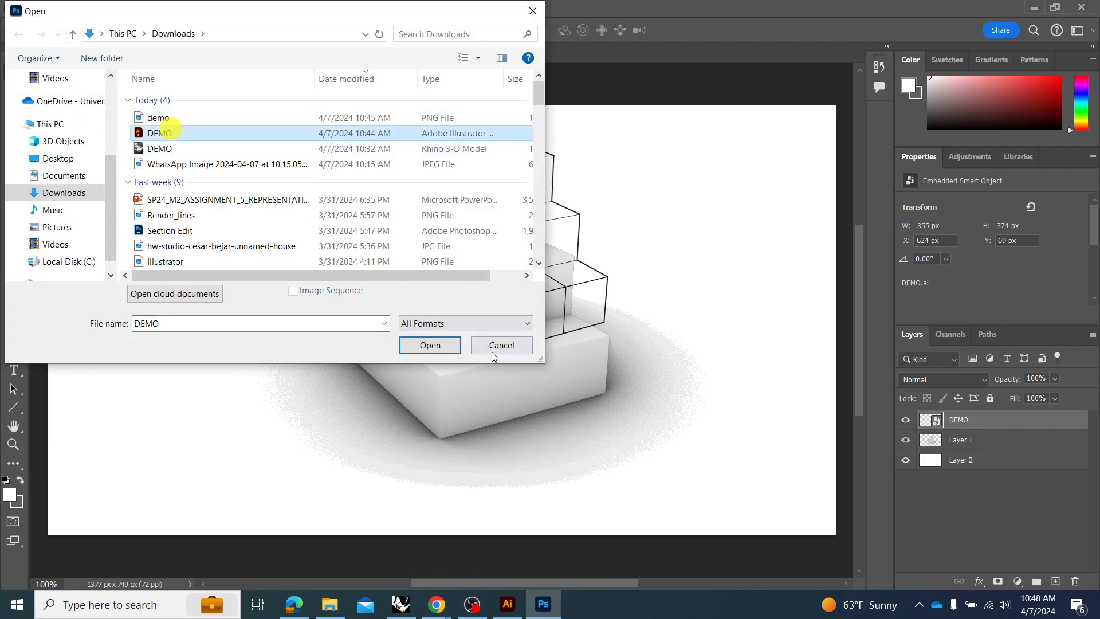
pyautogui.click(429, 347)
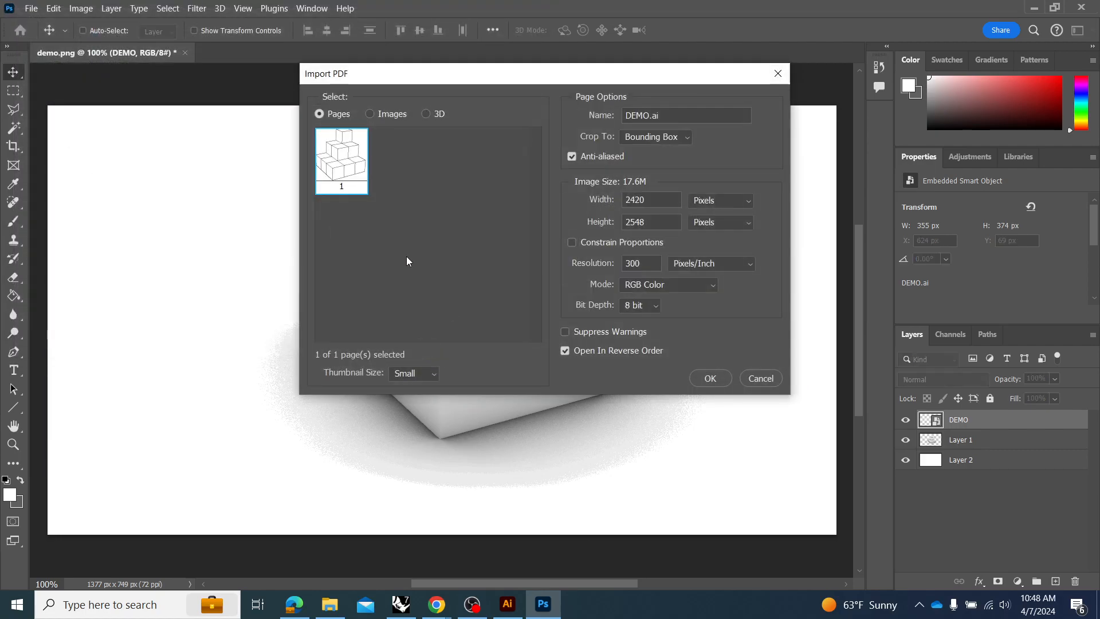
pyautogui.click(713, 379)
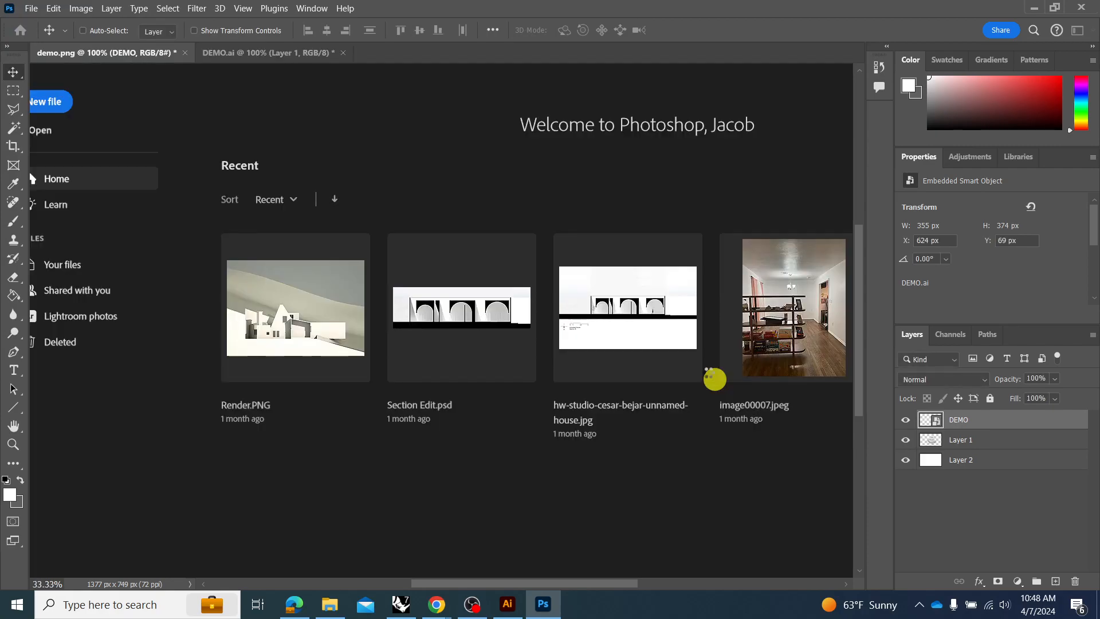
# Bring the full-size linework from DEMO.ai into demo.png as a new layer and reposition it over the cubes.
pyautogui.moveTo(521, 255); pyautogui.dragTo(437, 294)
pyautogui.moveTo(615, 337); pyautogui.dragTo(370, 227)
pyautogui.hscroll(1, 339, 280)
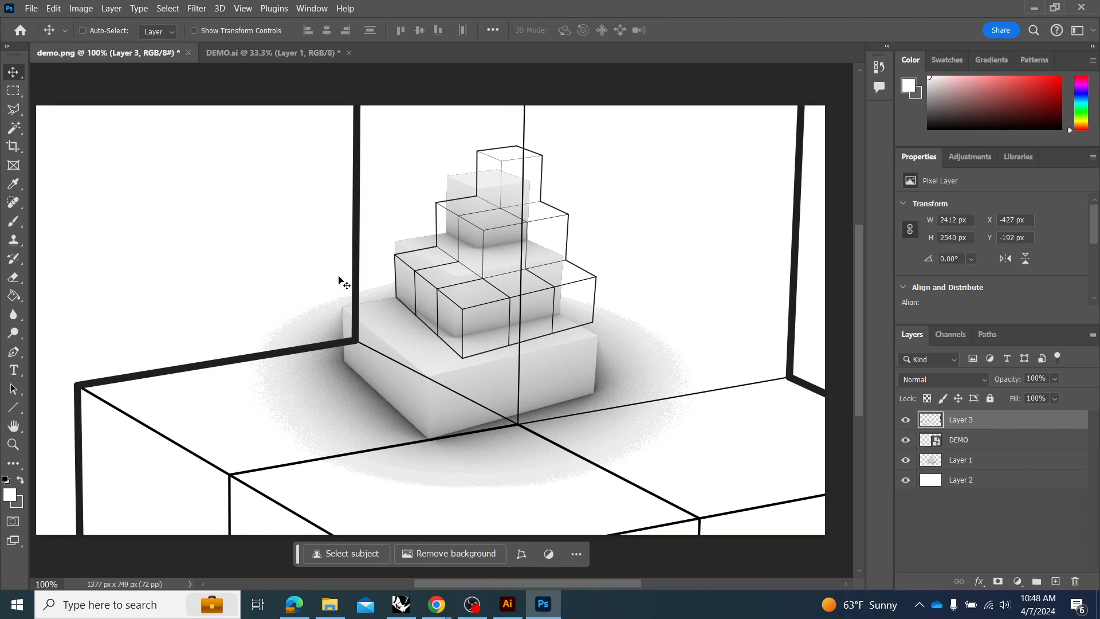
pyautogui.scroll(-2, 339, 280)
pyautogui.moveTo(350, 317); pyautogui.dragTo(365, 245)
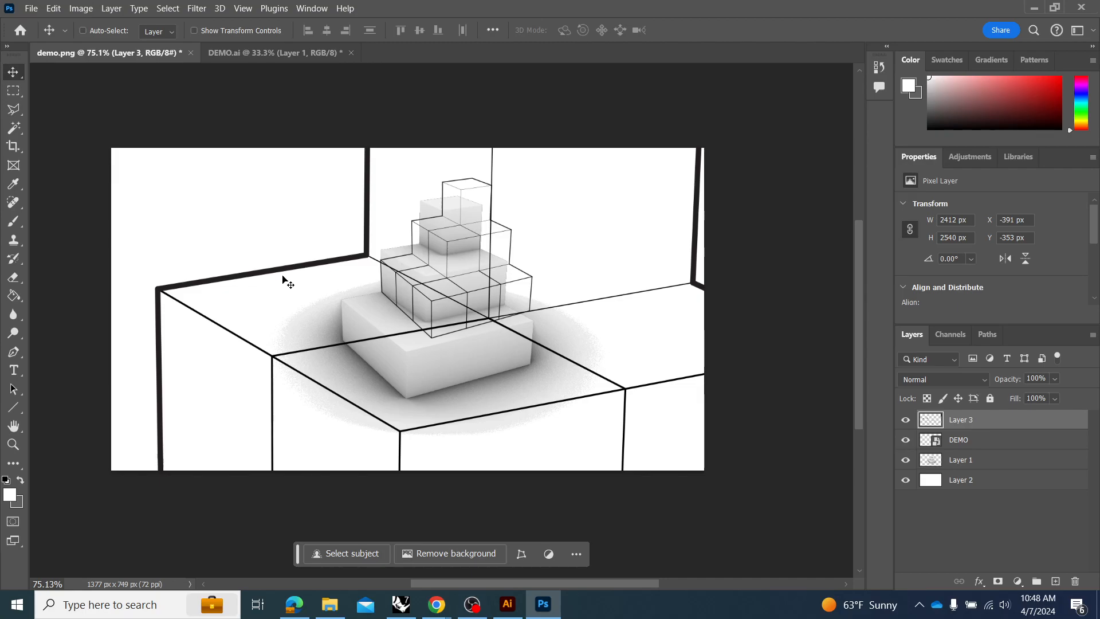
pyautogui.moveTo(430, 234); pyautogui.dragTo(417, 245)
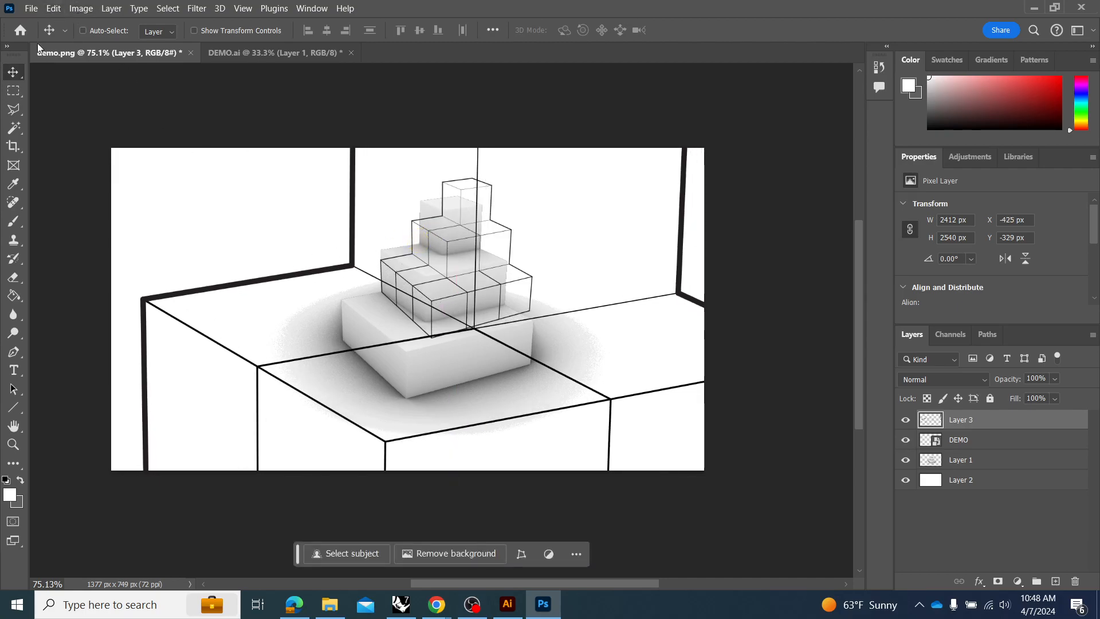
# Shift the oversized linework on Layer 3 once more and delete that layer.
pyautogui.click(29, 8)
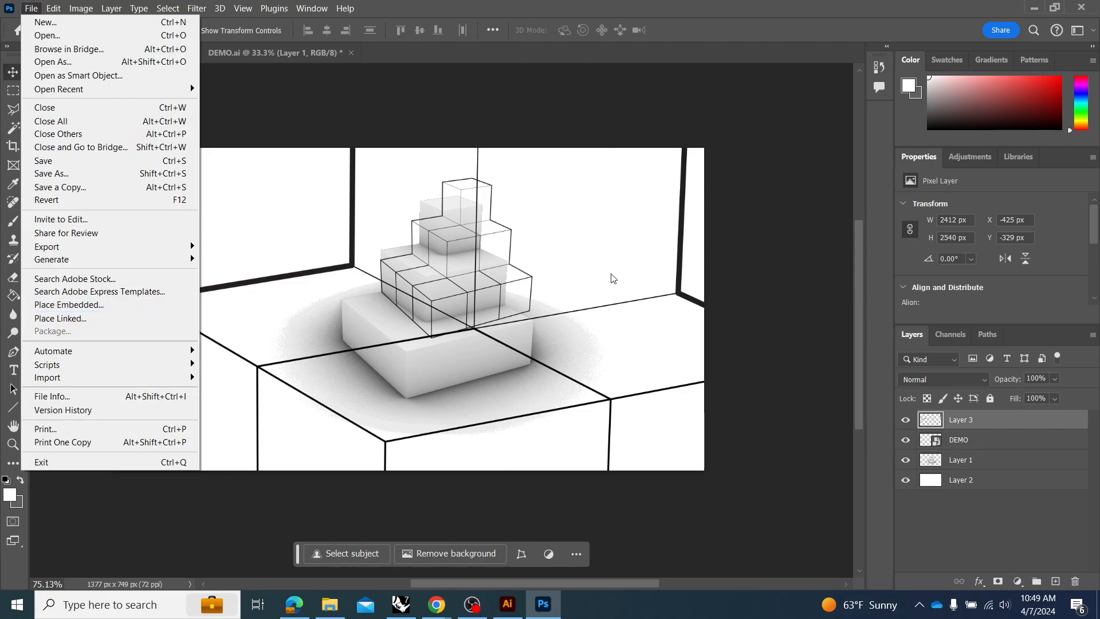
pyautogui.click(620, 246)
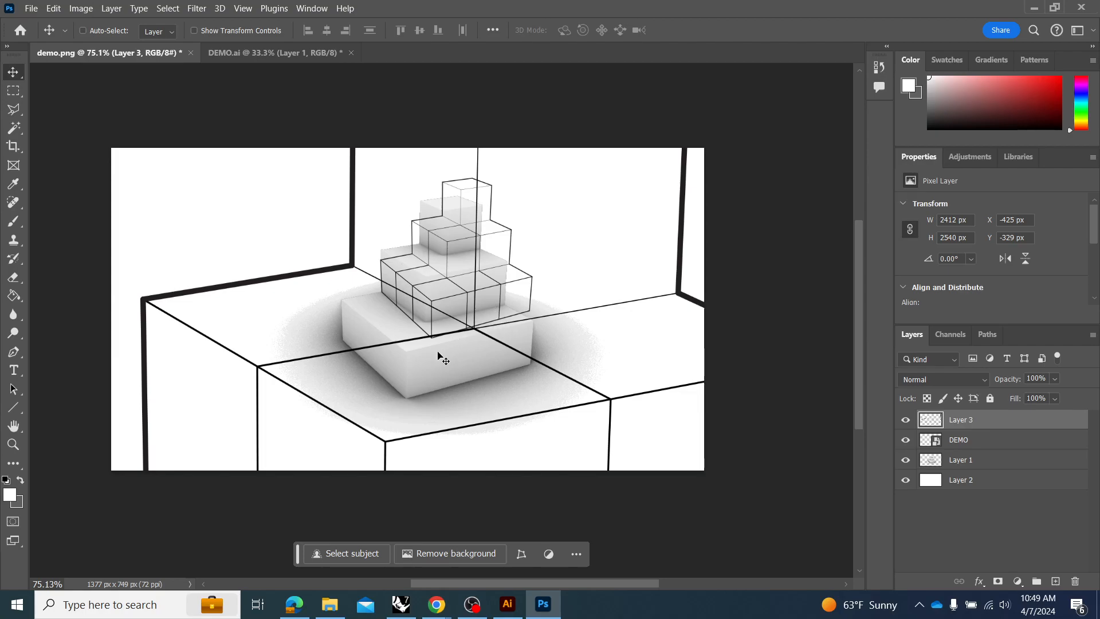
pyautogui.moveTo(560, 375); pyautogui.dragTo(529, 353)
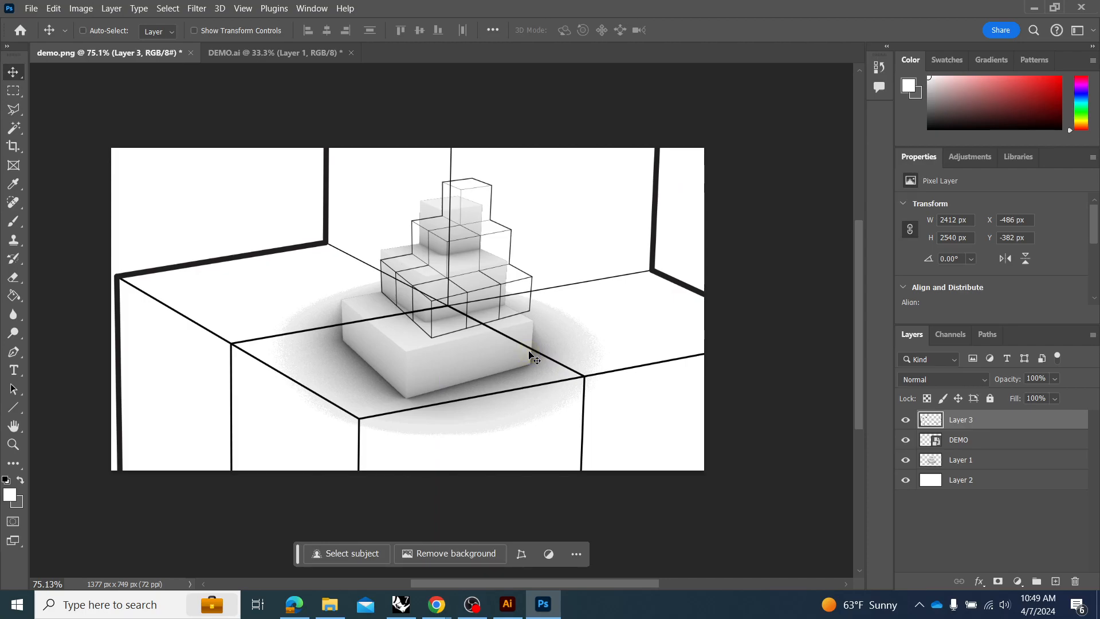
pyautogui.press('Delete')
# Move the DEMO linework over the shaded cubes to X 596 px, Y 133 px, turning Auto-Select on.
pyautogui.moveTo(530, 280); pyautogui.dragTo(514, 296)
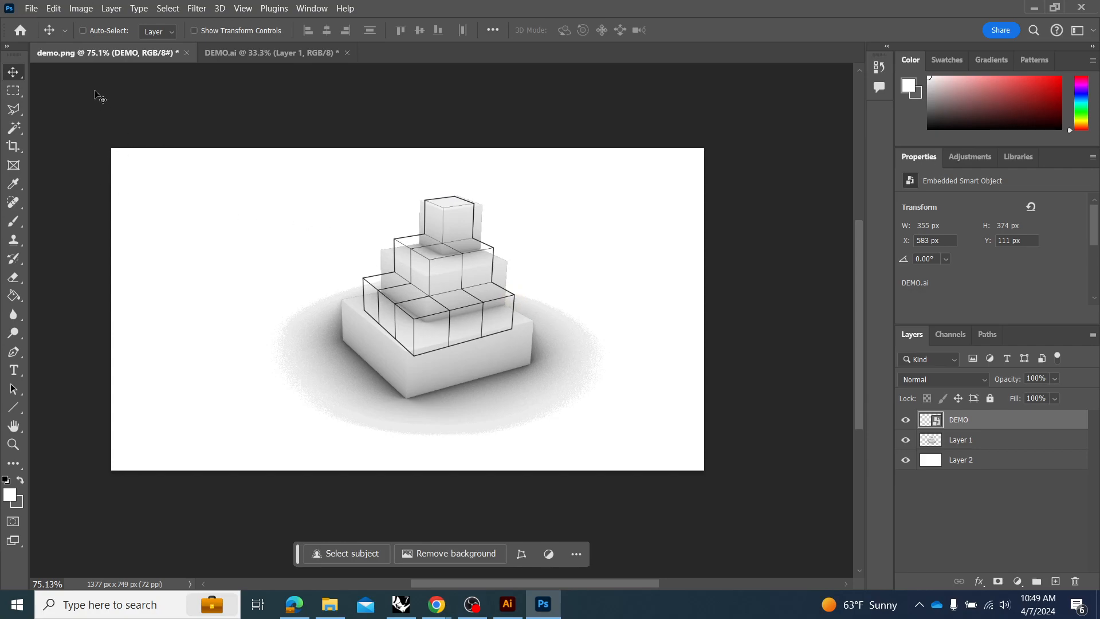
pyautogui.click(95, 34)
pyautogui.moveTo(425, 378)
pyautogui.mouseDown()
pyautogui.moveTo(387, 375)
pyautogui.moveTo(356, 312)
pyautogui.moveTo(356, 321)
pyautogui.moveTo(417, 319)
pyautogui.moveTo(418, 329)
pyautogui.mouseUp()
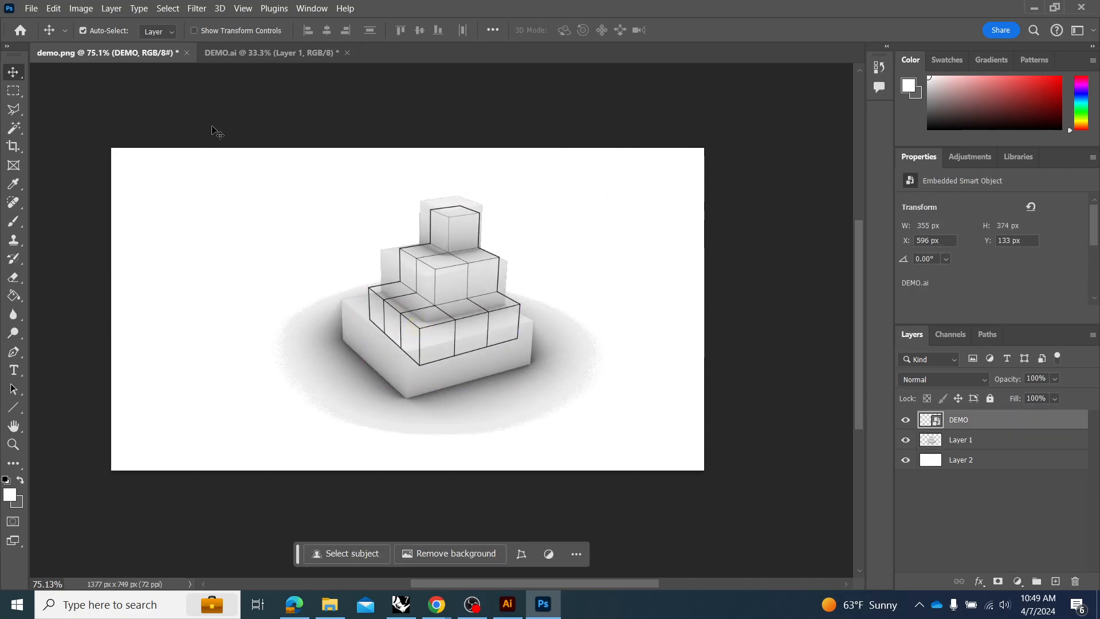
# Turn off Auto-Select and move the DEMO linework beside the shaded cubes to X 167 px, Y 143 px.
pyautogui.click(93, 31)
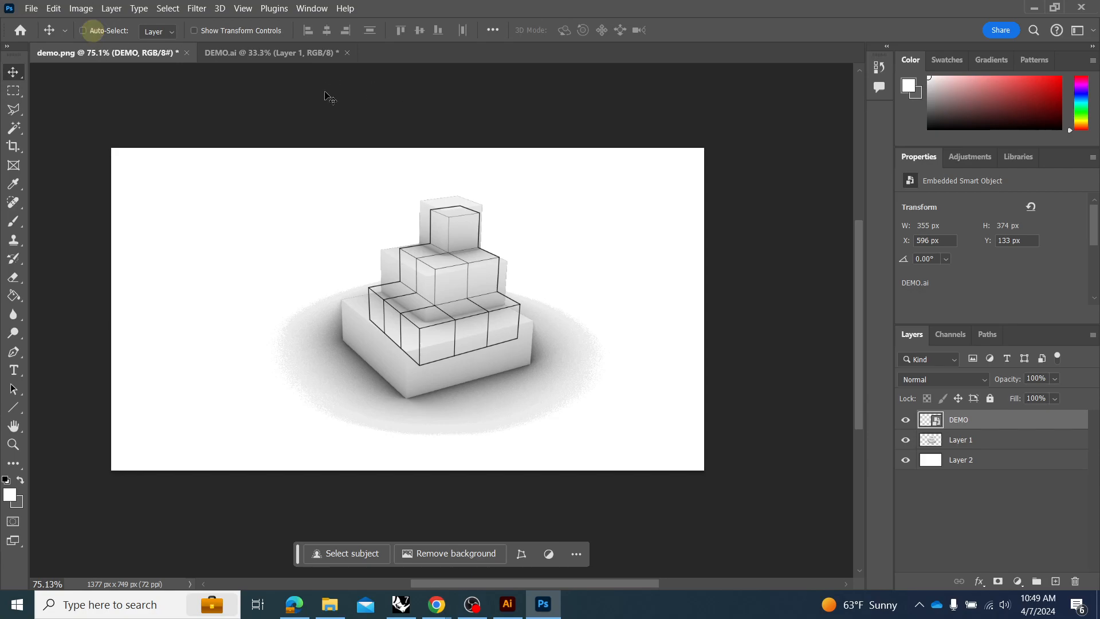
pyautogui.click(968, 447)
pyautogui.click(968, 427)
pyautogui.moveTo(423, 318); pyautogui.dragTo(240, 326)
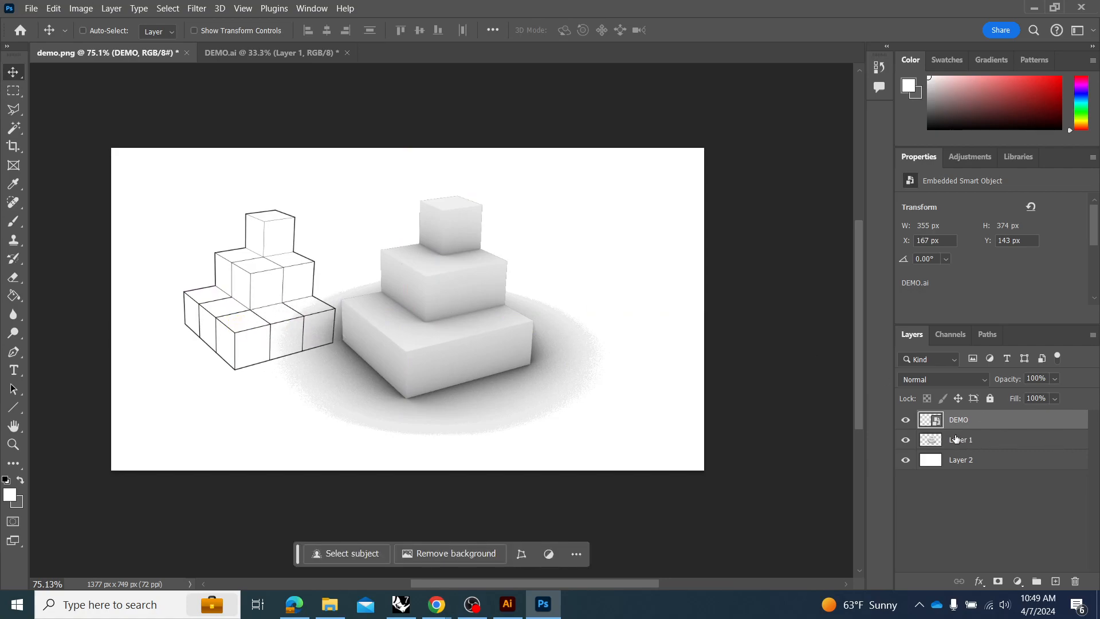
# Lock both the shaded cubes on Layer 1 and the white background on Layer 2.
pyautogui.click(990, 440)
pyautogui.click(990, 398)
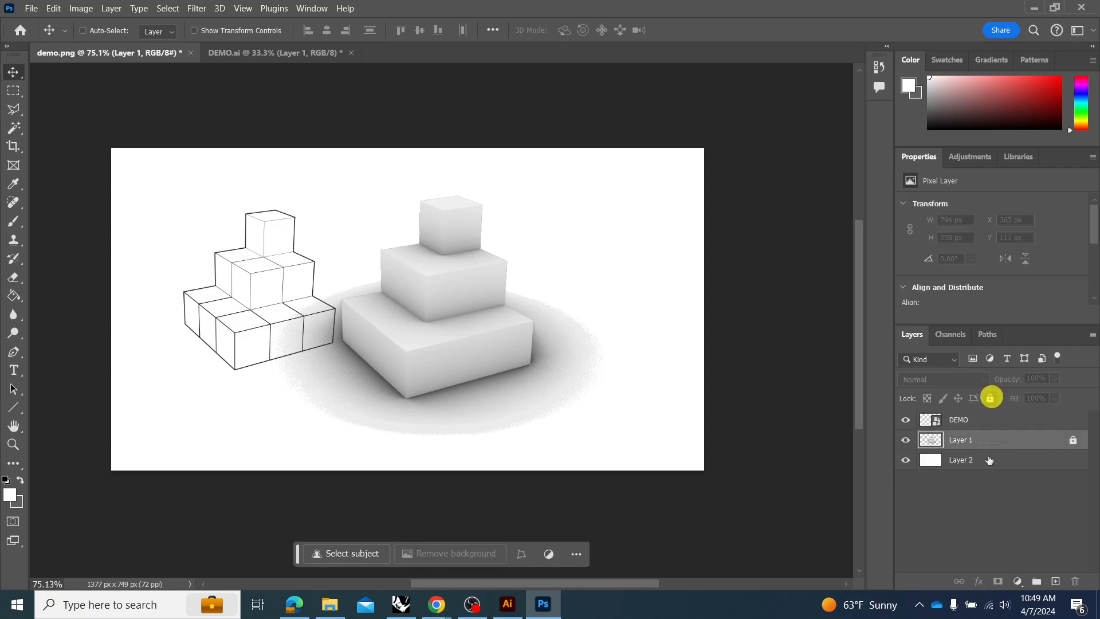
pyautogui.click(989, 465)
pyautogui.click(990, 398)
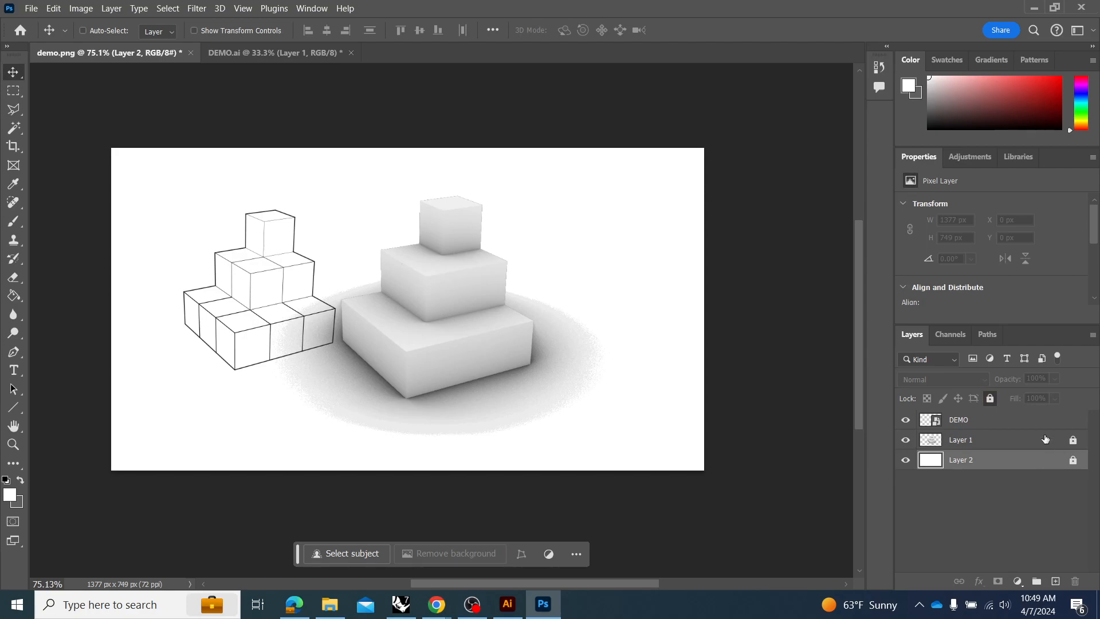
# Create an empty layer group above the DEMO layer and delete it again.
pyautogui.click(971, 420)
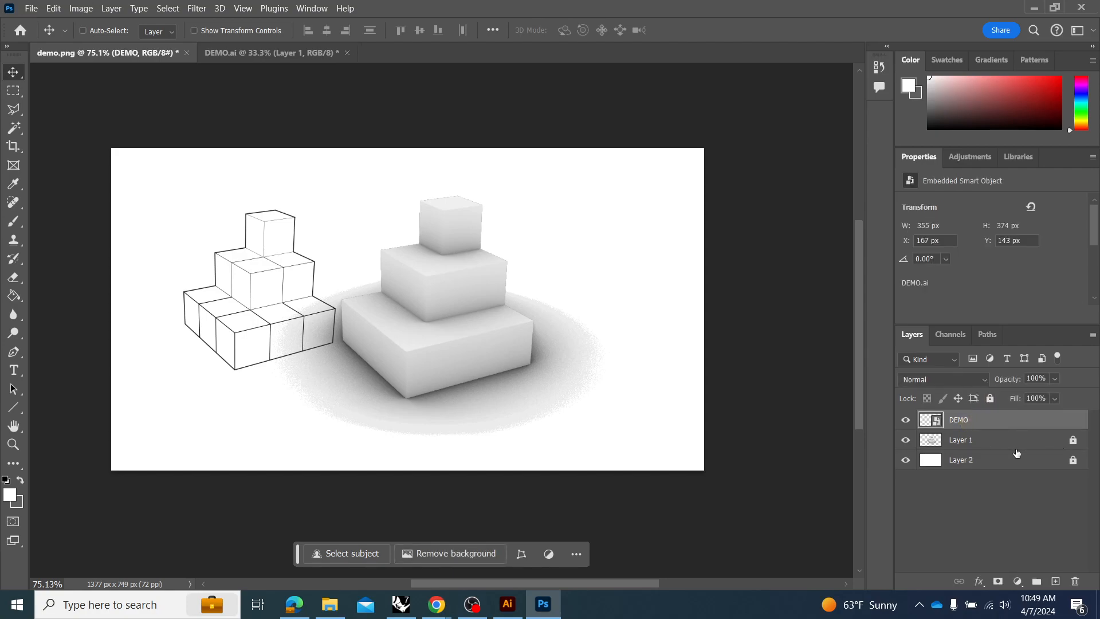
pyautogui.click(1055, 541)
pyautogui.click(1036, 581)
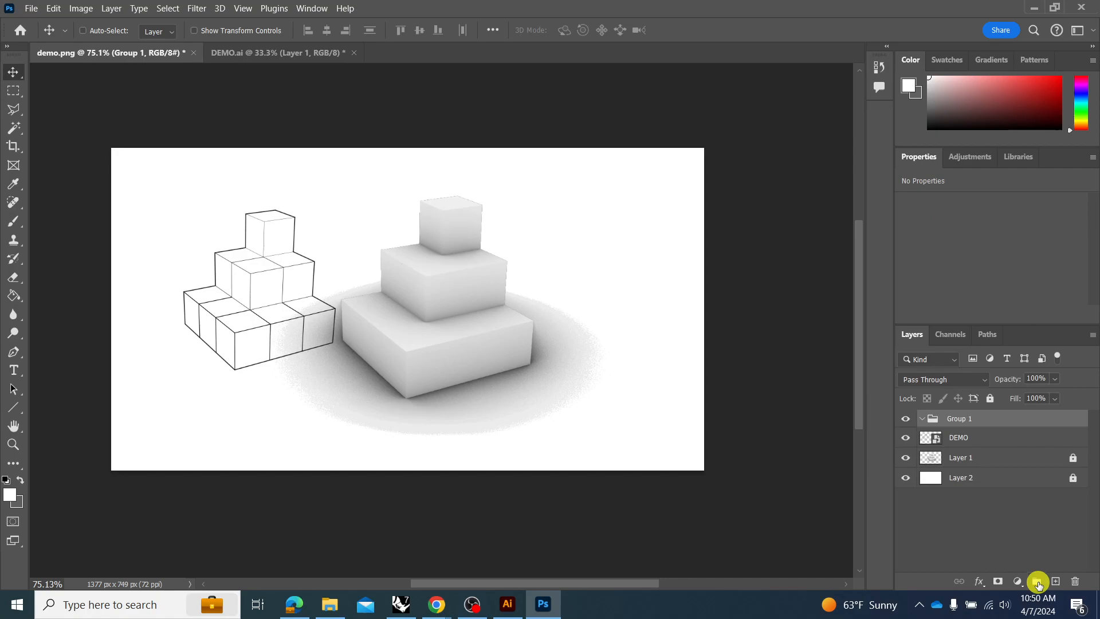
pyautogui.click(1075, 581)
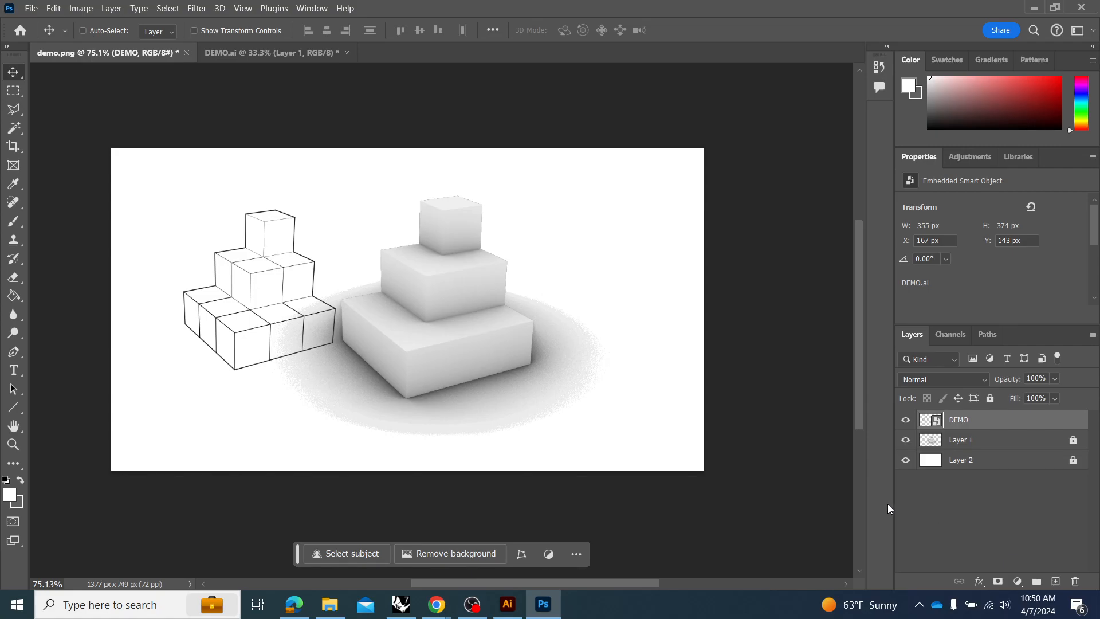
# Hide the white background on Layer 2.
pyautogui.click(905, 459)
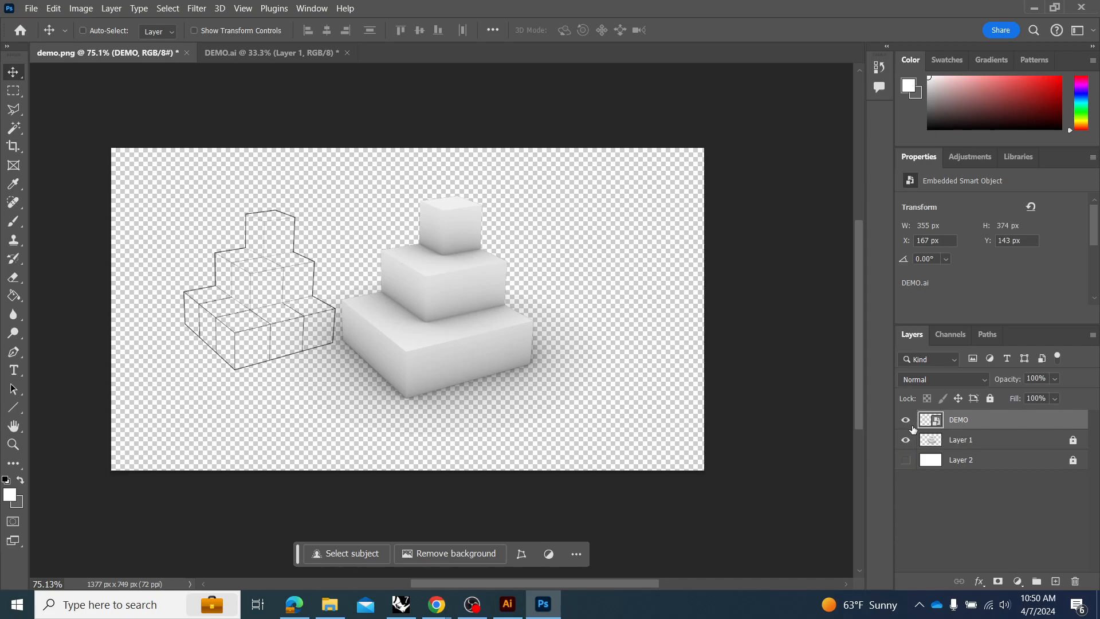
# Show the white Layer 2 above Layer 1 as a trial, return it beneath Layer 1 and leave it visible.
pyautogui.moveTo(966, 461); pyautogui.dragTo(971, 438)
pyautogui.click(908, 441)
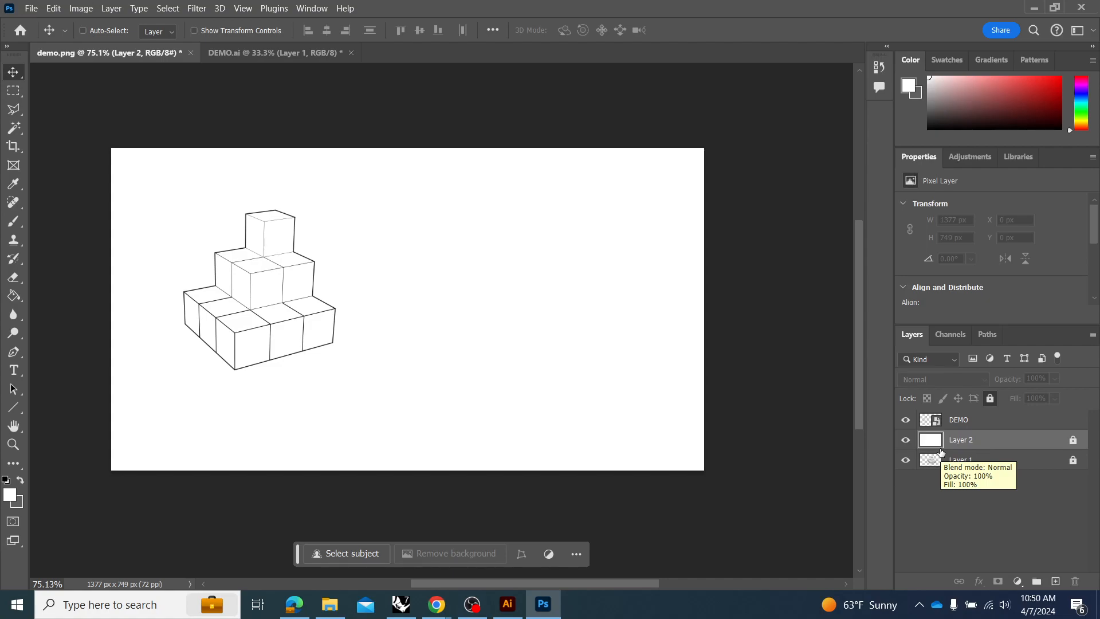
pyautogui.click(905, 439)
pyautogui.moveTo(971, 445); pyautogui.dragTo(969, 461)
pyautogui.click(905, 459)
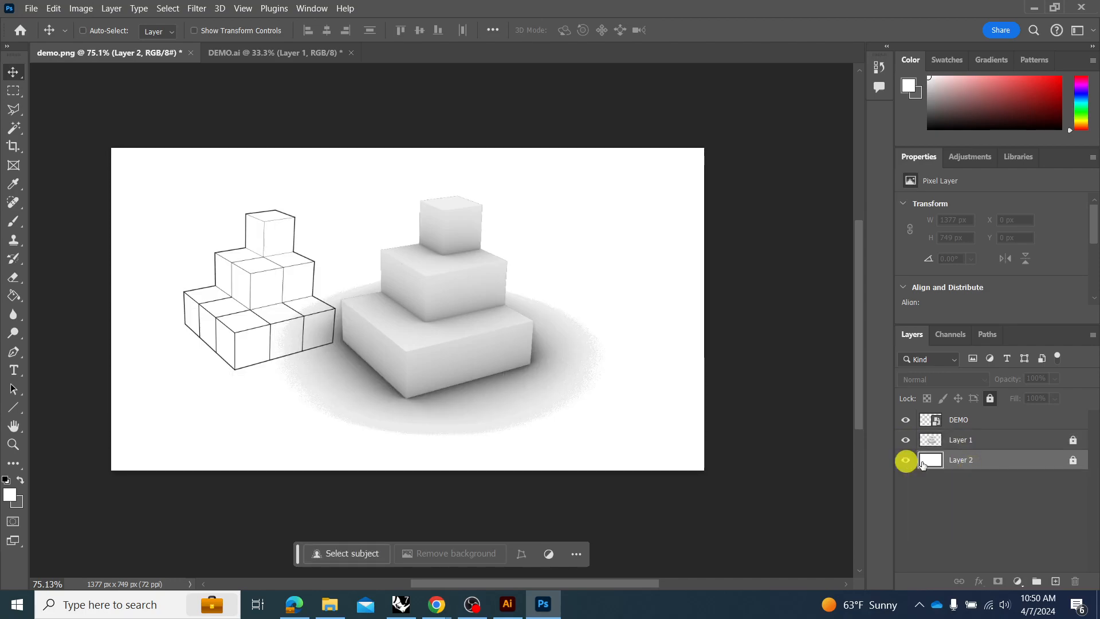
# Unlock the white background on Layer 2 and lower its opacity to 0%.
pyautogui.click(972, 442)
pyautogui.click(1073, 459)
pyautogui.click(1045, 461)
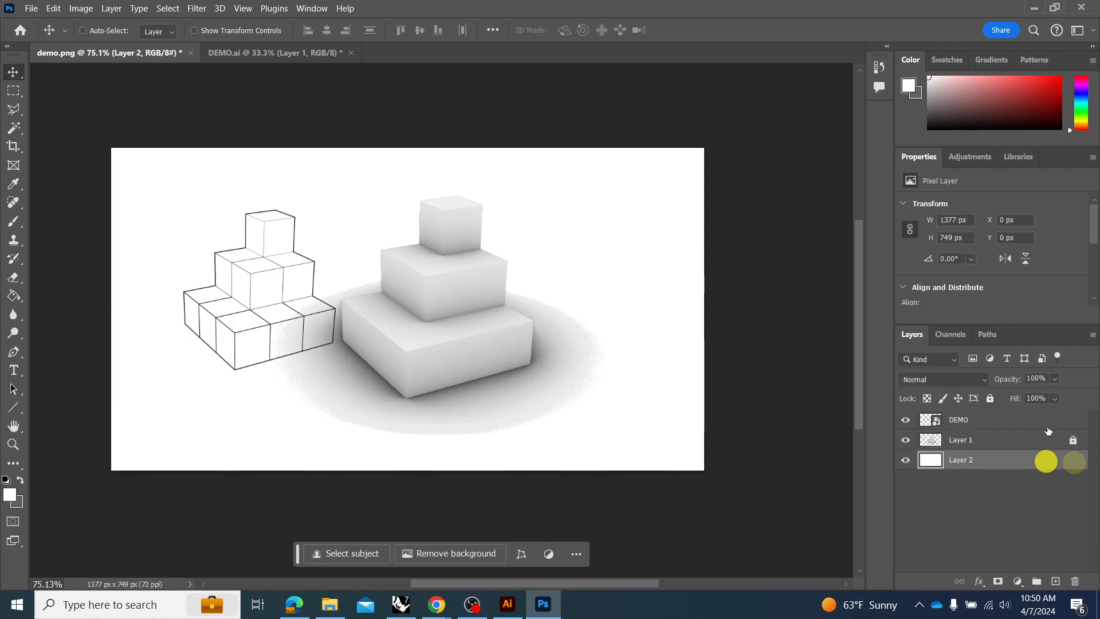
pyautogui.moveTo(1022, 401); pyautogui.dragTo(1004, 414)
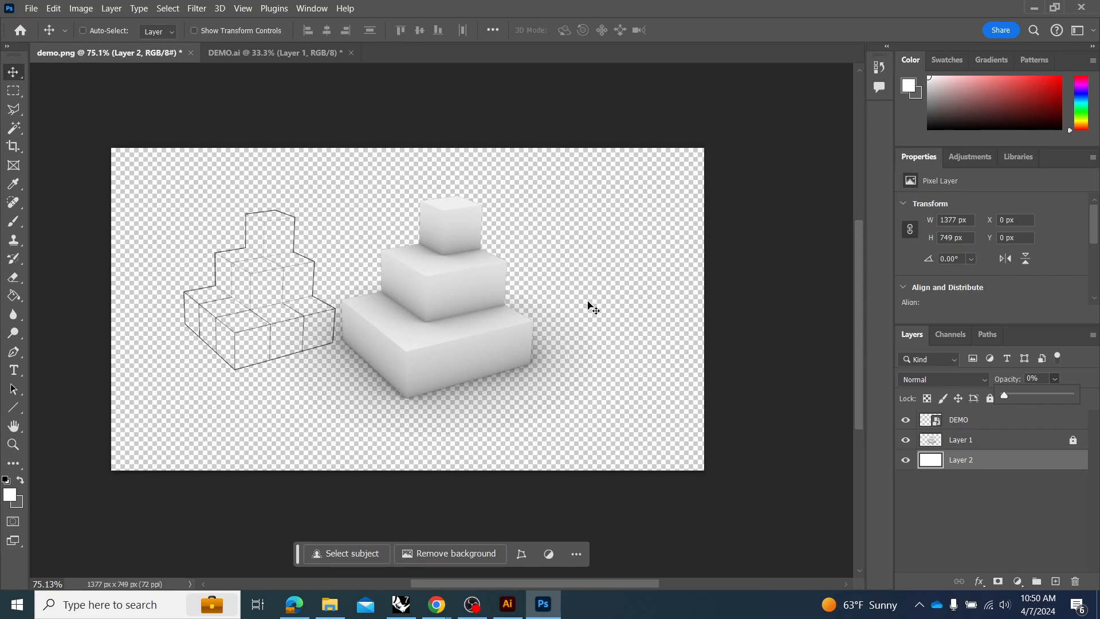
# Restore Layer 2's opacity to 100% and lock the layer again.
pyautogui.moveTo(1006, 394); pyautogui.dragTo(1091, 401)
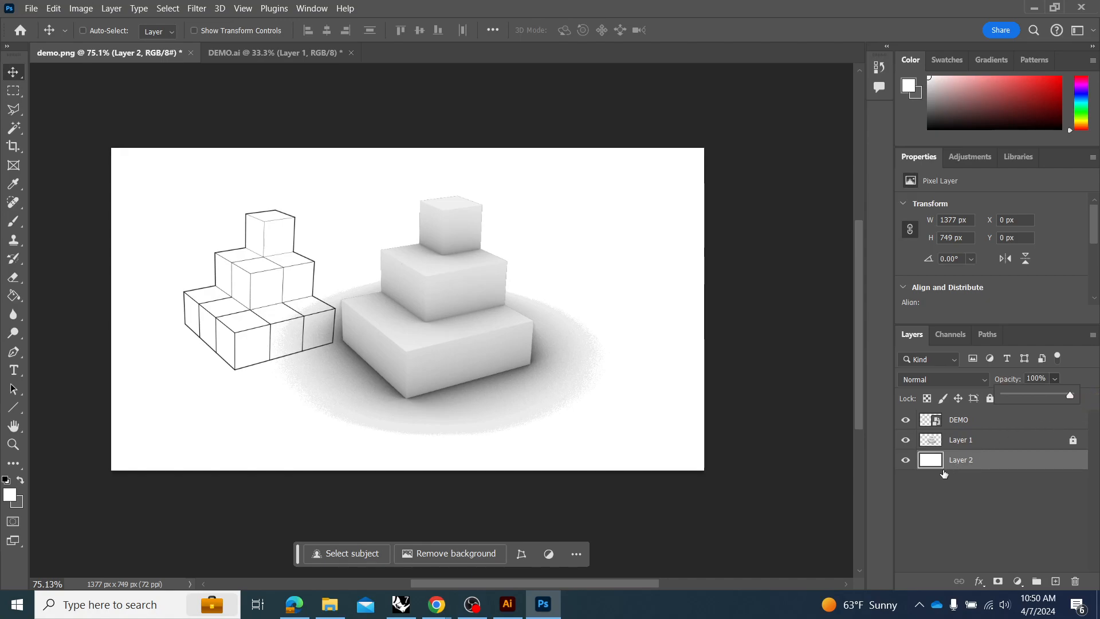
pyautogui.click(1072, 464)
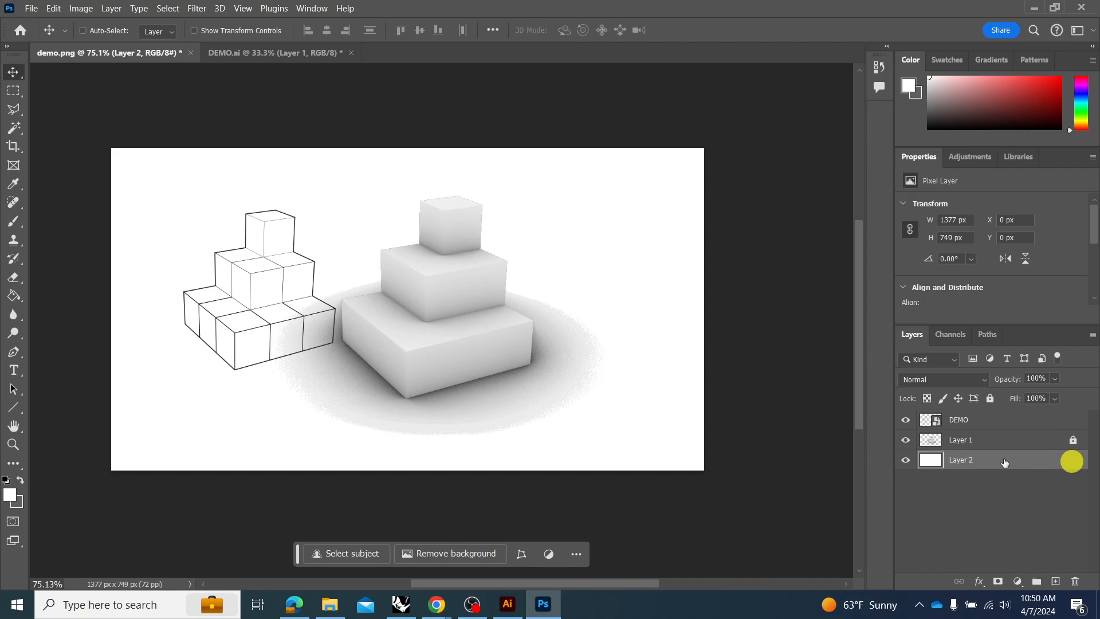
pyautogui.click(1078, 464)
pyautogui.click(989, 399)
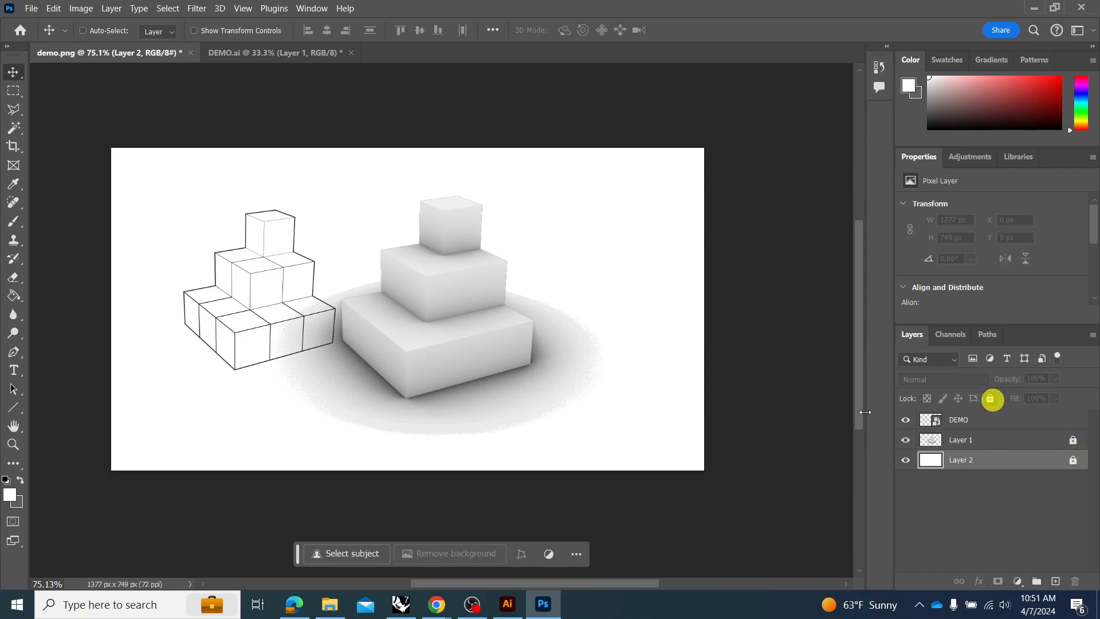
# Move the DEMO linework over the shaded cubes to about X 566 px, Y 203 px.
pyautogui.click(989, 419)
pyautogui.moveTo(310, 299)
pyautogui.mouseDown()
pyautogui.moveTo(322, 338)
pyautogui.moveTo(441, 314)
pyautogui.moveTo(481, 325)
pyautogui.mouseUp()
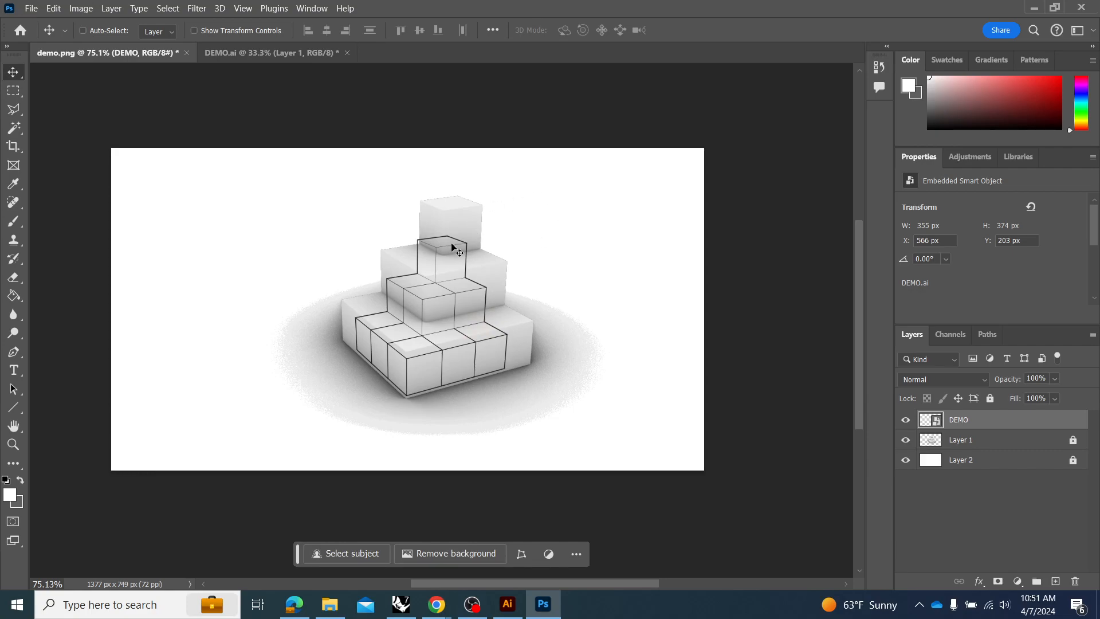
pyautogui.hotkey('ctrl', 't')
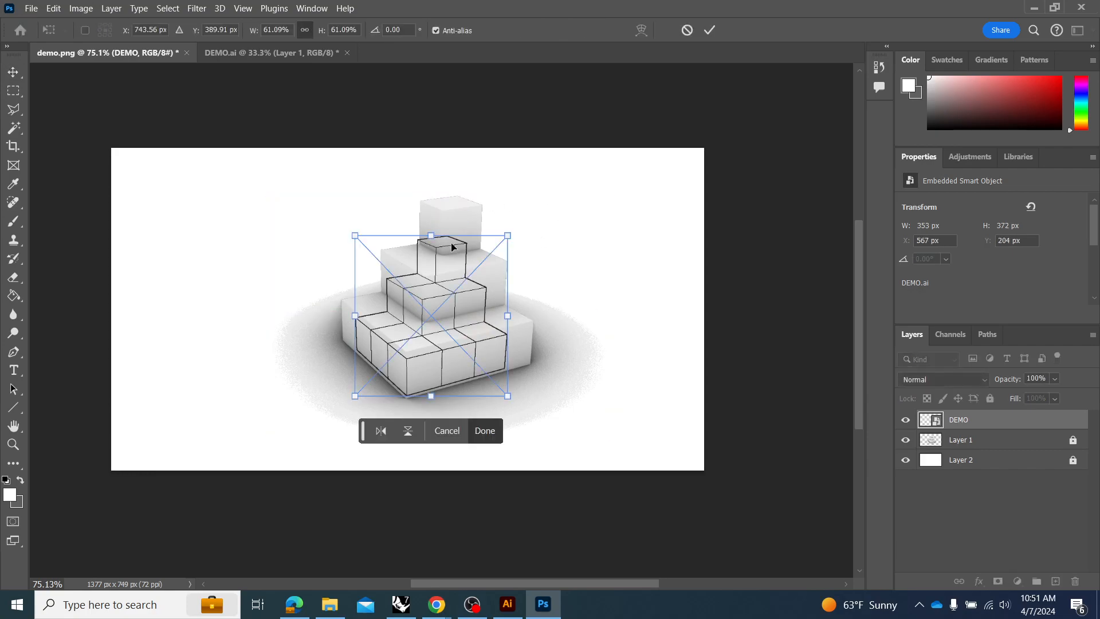
pyautogui.press('Escape')
# Scale the DEMO linework proportionally to about 77.29% and shift it so its edges line up with the shaded cubes.
pyautogui.click(54, 10)
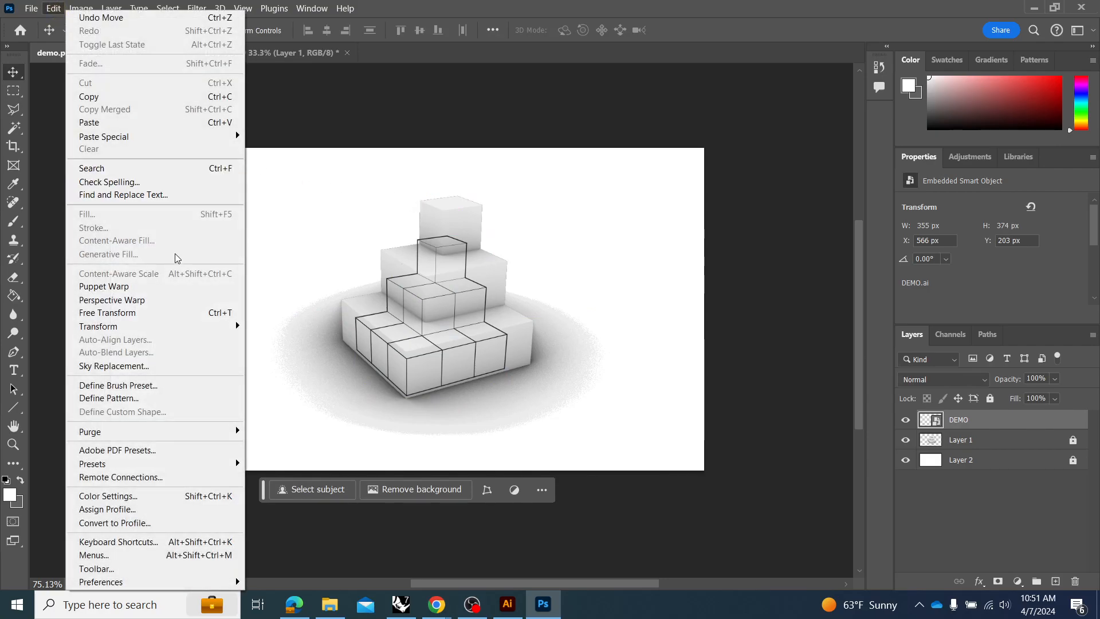
pyautogui.moveTo(142, 325)
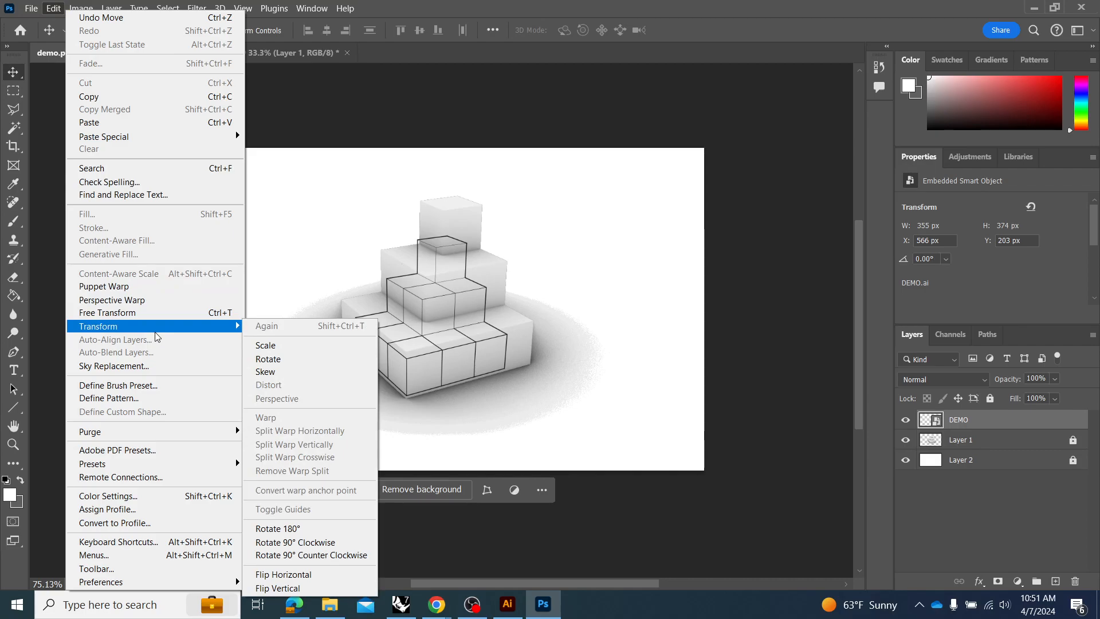
pyautogui.click(263, 347)
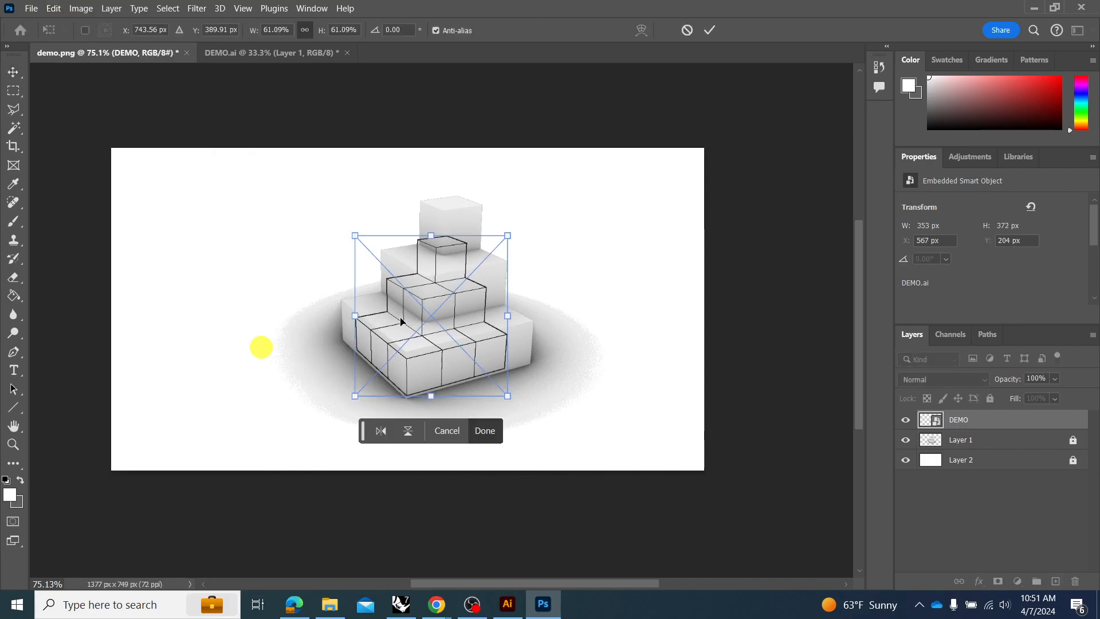
pyautogui.moveTo(504, 240); pyautogui.dragTo(600, 201)
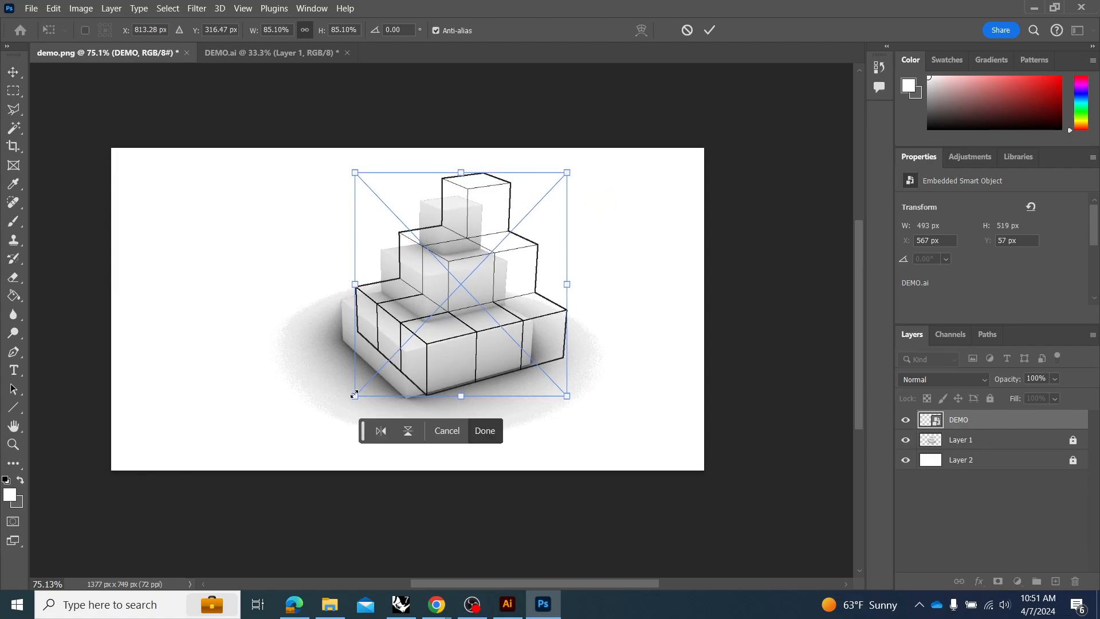
pyautogui.moveTo(353, 397); pyautogui.dragTo(334, 417)
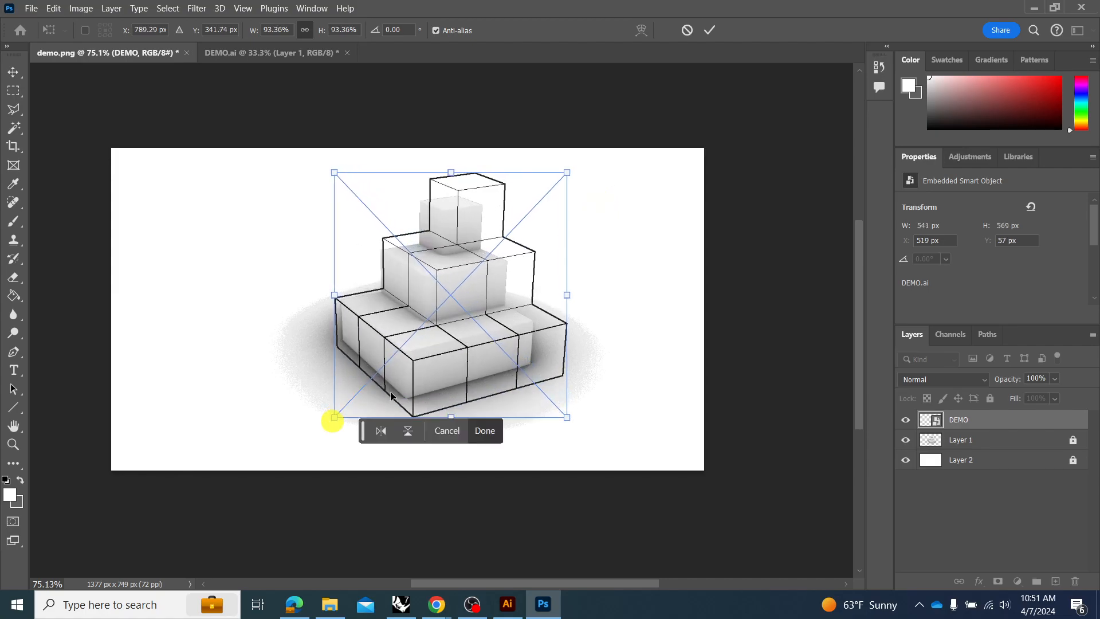
pyautogui.moveTo(424, 378); pyautogui.dragTo(417, 356)
pyautogui.moveTo(331, 154); pyautogui.dragTo(311, 233)
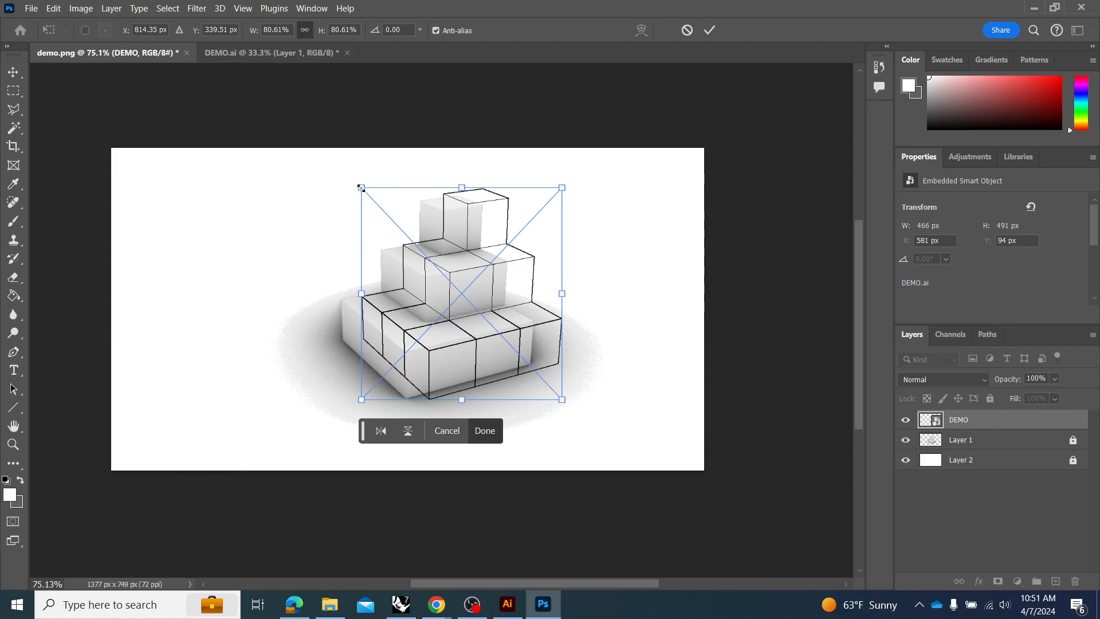
pyautogui.moveTo(362, 187); pyautogui.dragTo(315, 202)
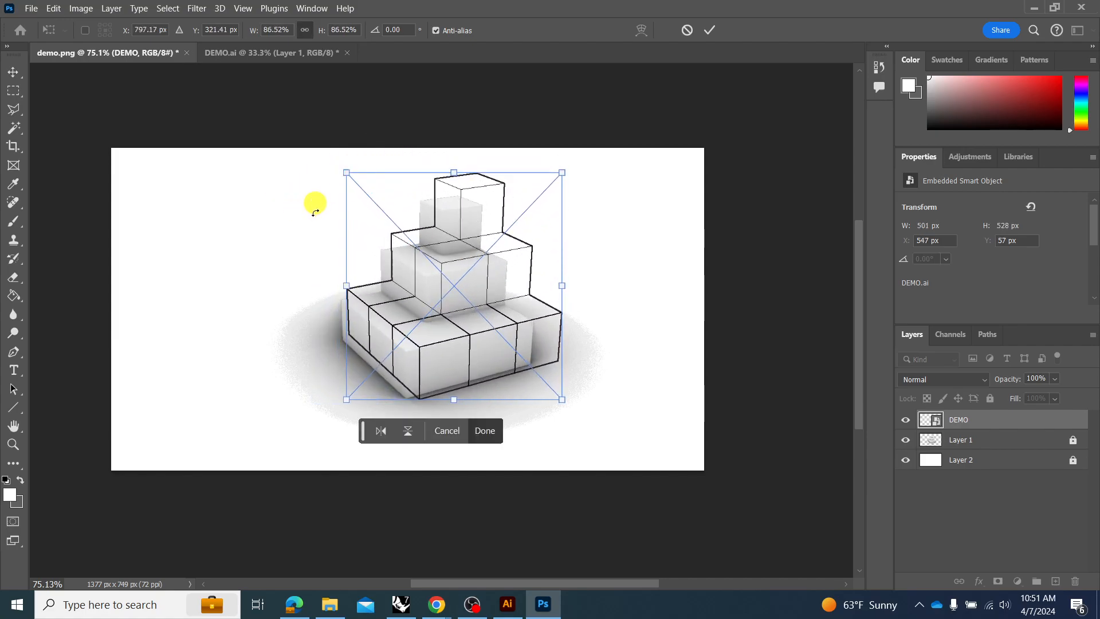
pyautogui.moveTo(562, 172); pyautogui.dragTo(534, 194)
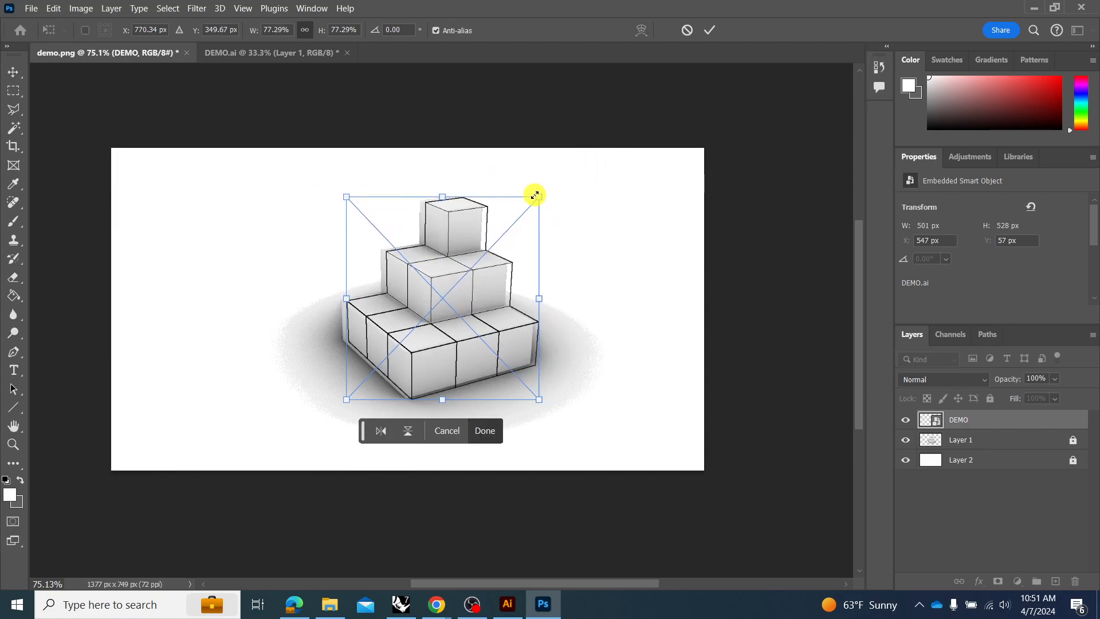
pyautogui.moveTo(456, 351); pyautogui.dragTo(452, 350)
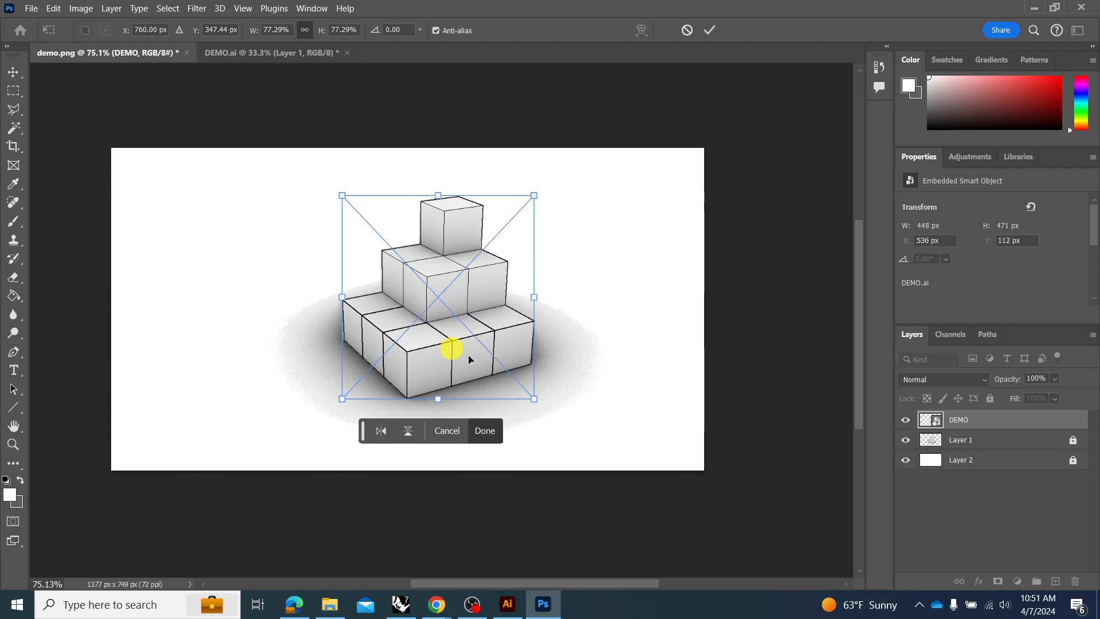
# Fine-tune the DEMO linework's scale to 77.61% so its outline matches the shaded cubes' edges, and apply the transform.
pyautogui.hscroll(-2, 381, 208)
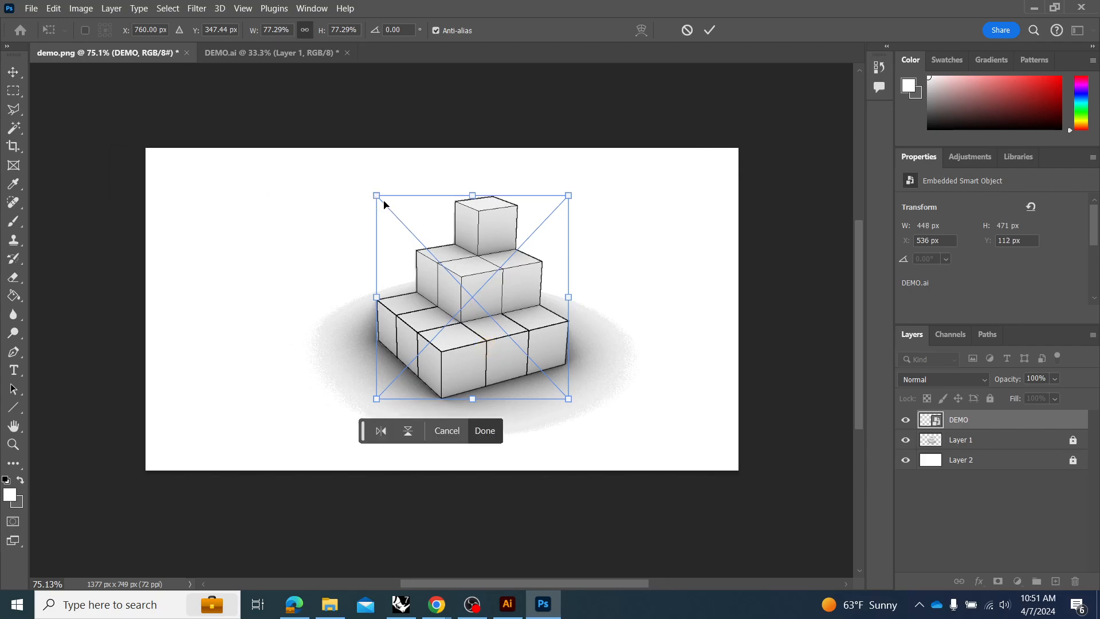
pyautogui.scroll(5, 448, 237)
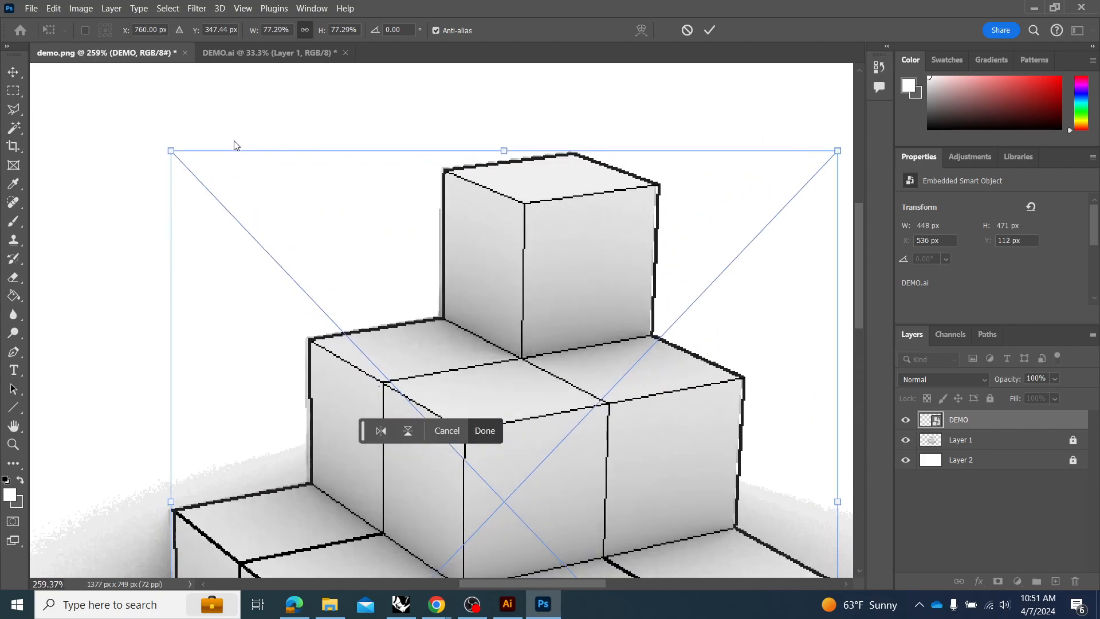
pyautogui.moveTo(172, 150); pyautogui.dragTo(165, 147)
pyautogui.scroll(-5, 355, 126)
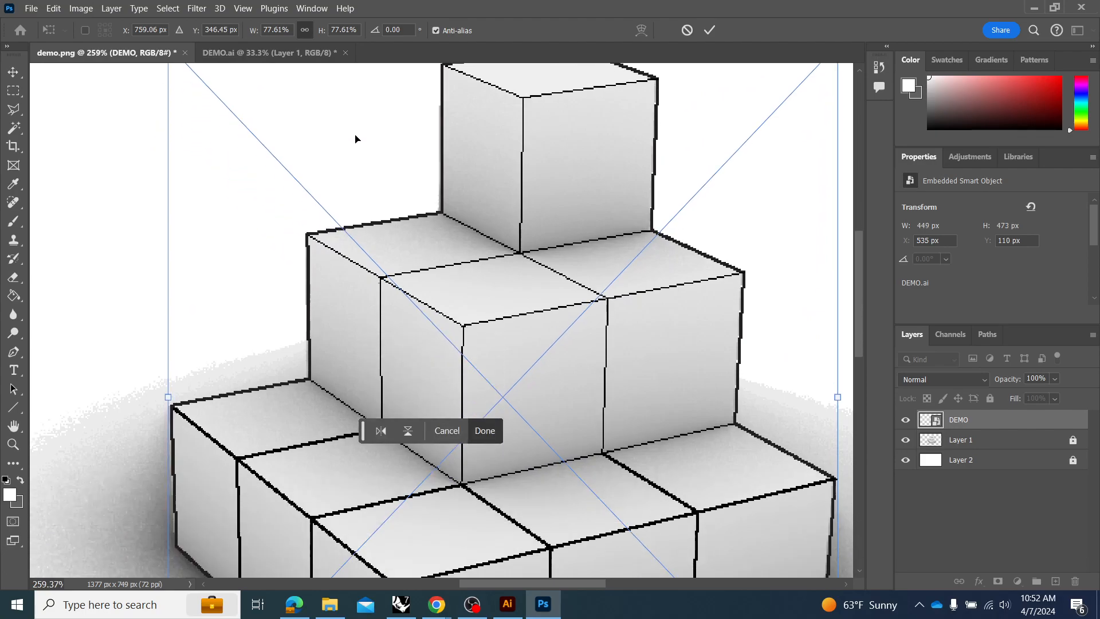
pyautogui.scroll(-3, 355, 167)
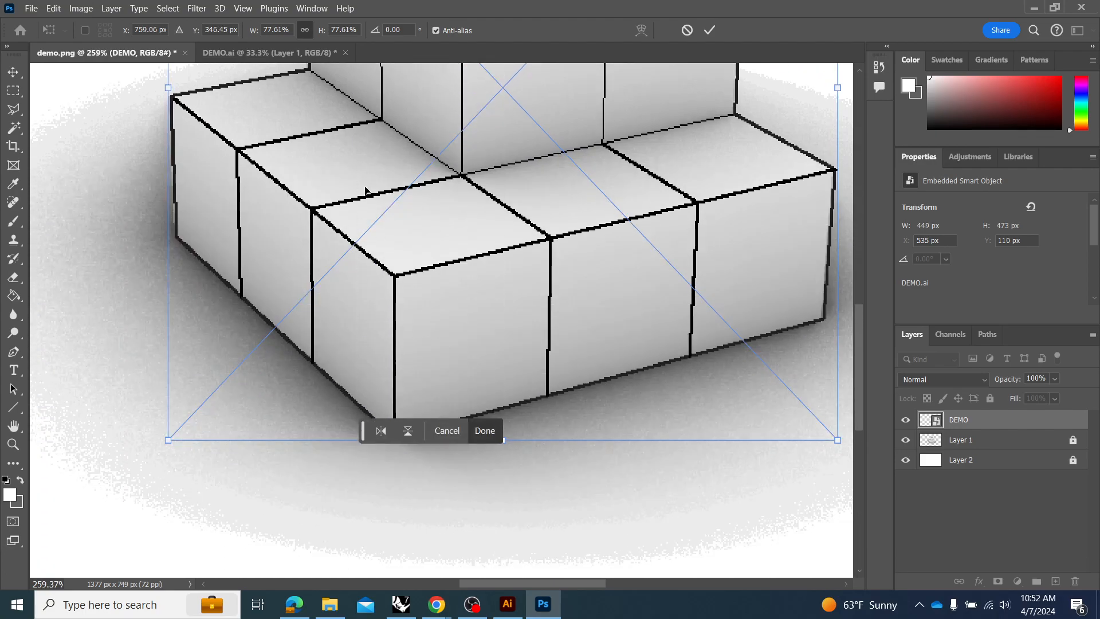
pyautogui.click(709, 30)
pyautogui.scroll(1, 270, 327)
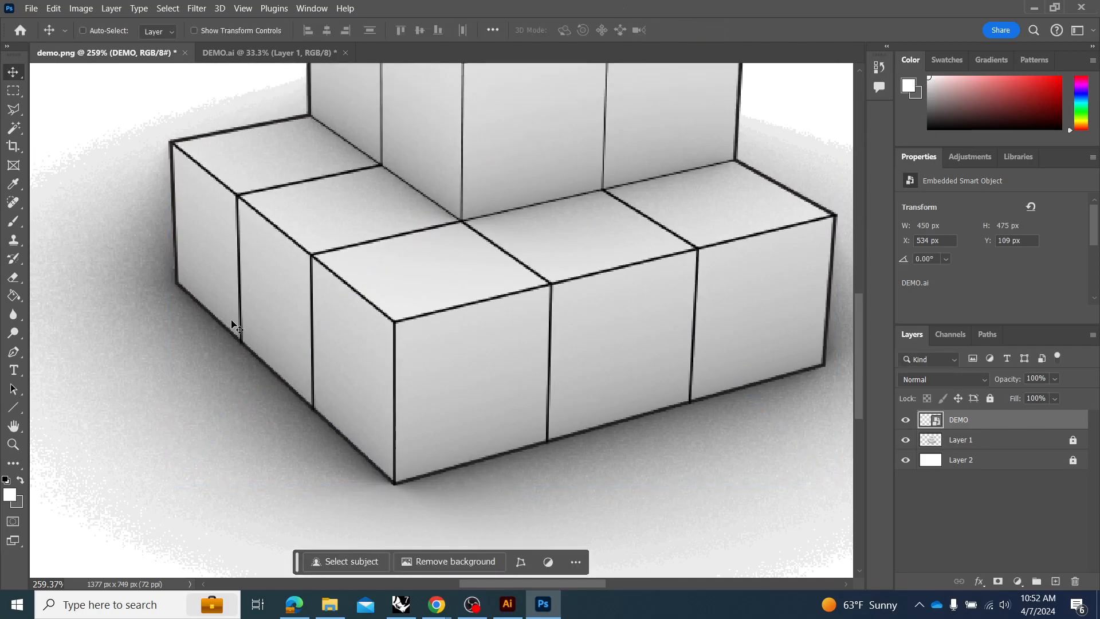
pyautogui.scroll(-3, 240, 321)
pyautogui.scroll(-2, 419, 318)
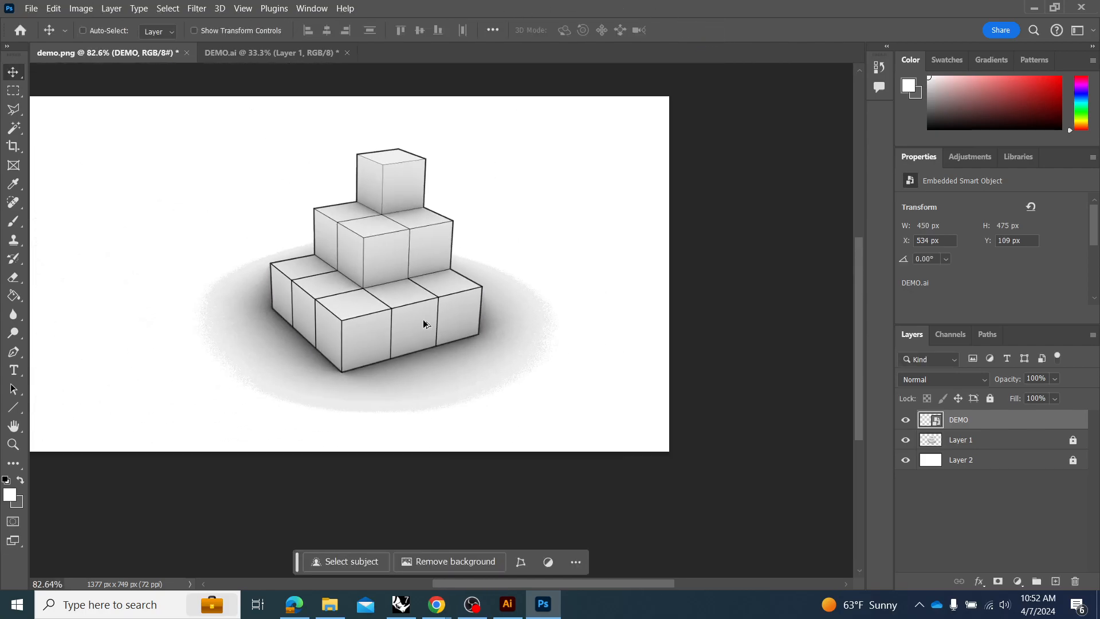
pyautogui.scroll(1, 486, 305)
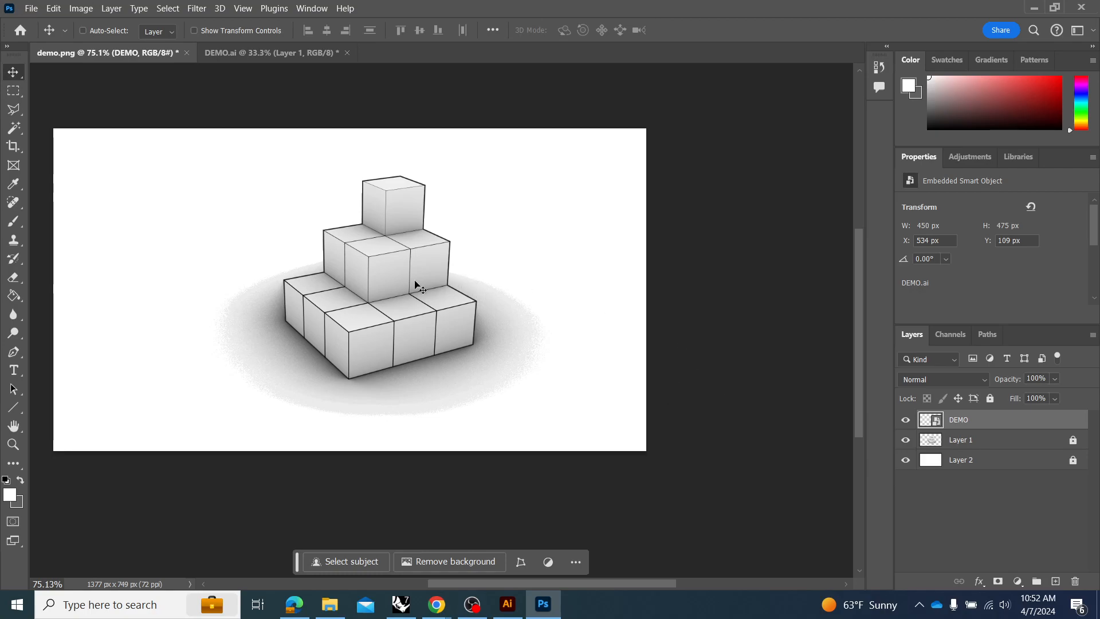
# Place the DEMO linework layer below Layer 1 as a trial and return it to the top of the layer stack.
pyautogui.moveTo(988, 422); pyautogui.dragTo(979, 443)
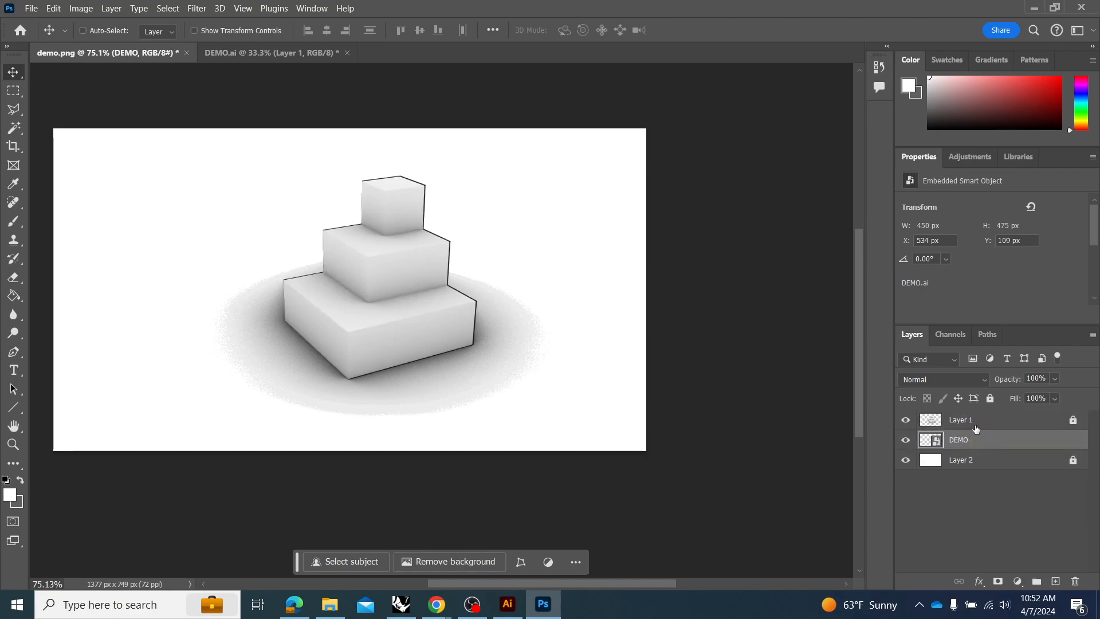
pyautogui.moveTo(972, 444); pyautogui.dragTo(970, 422)
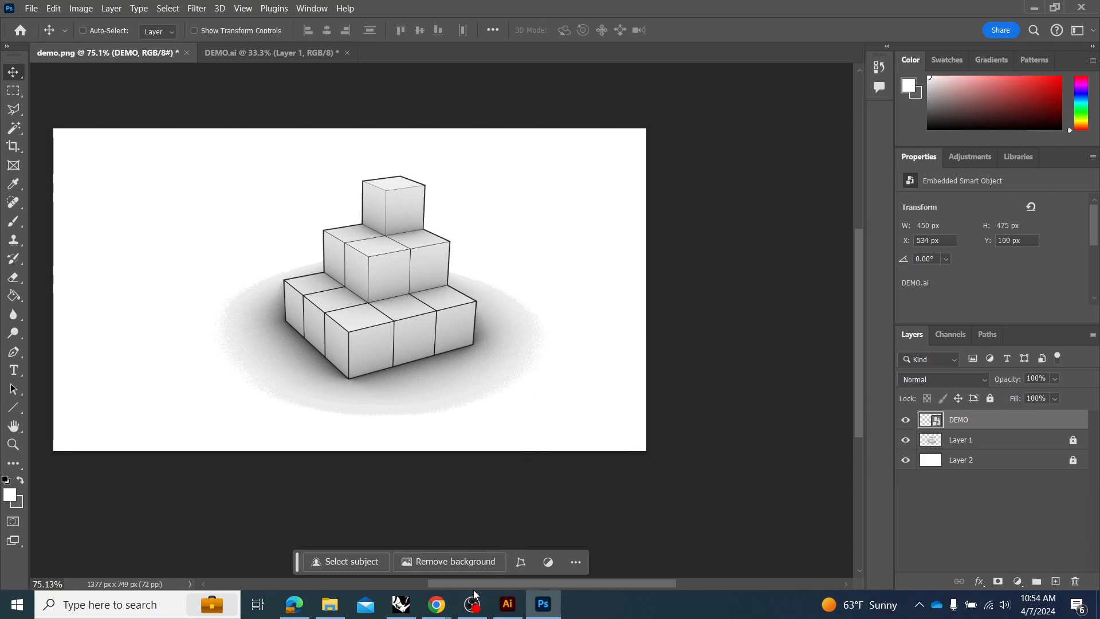
pyautogui.click(294, 604)
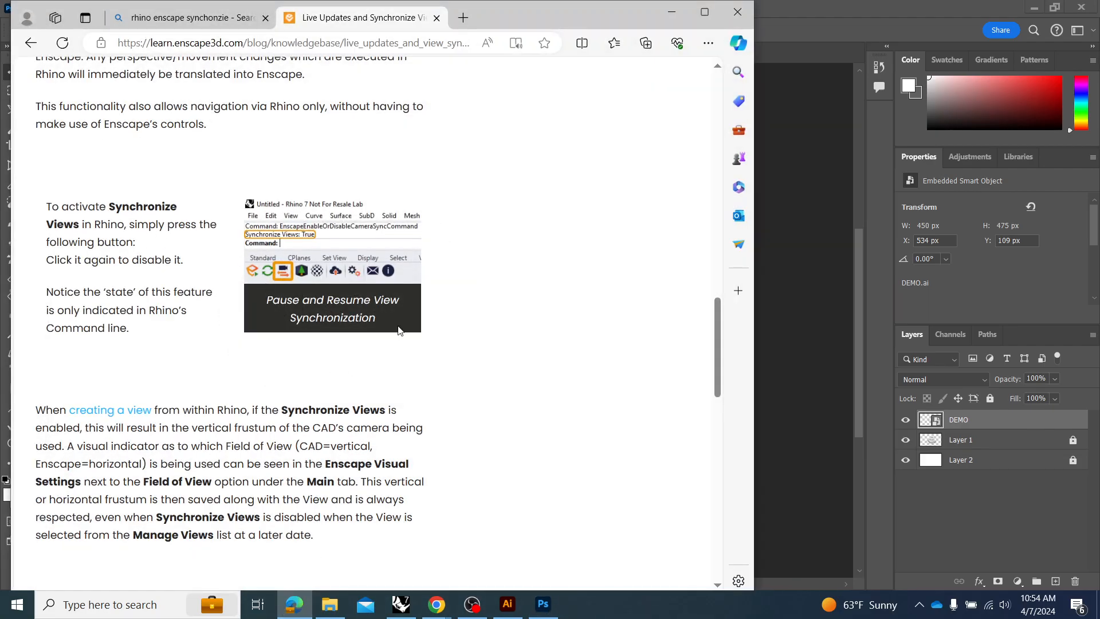
pyautogui.click(785, 268)
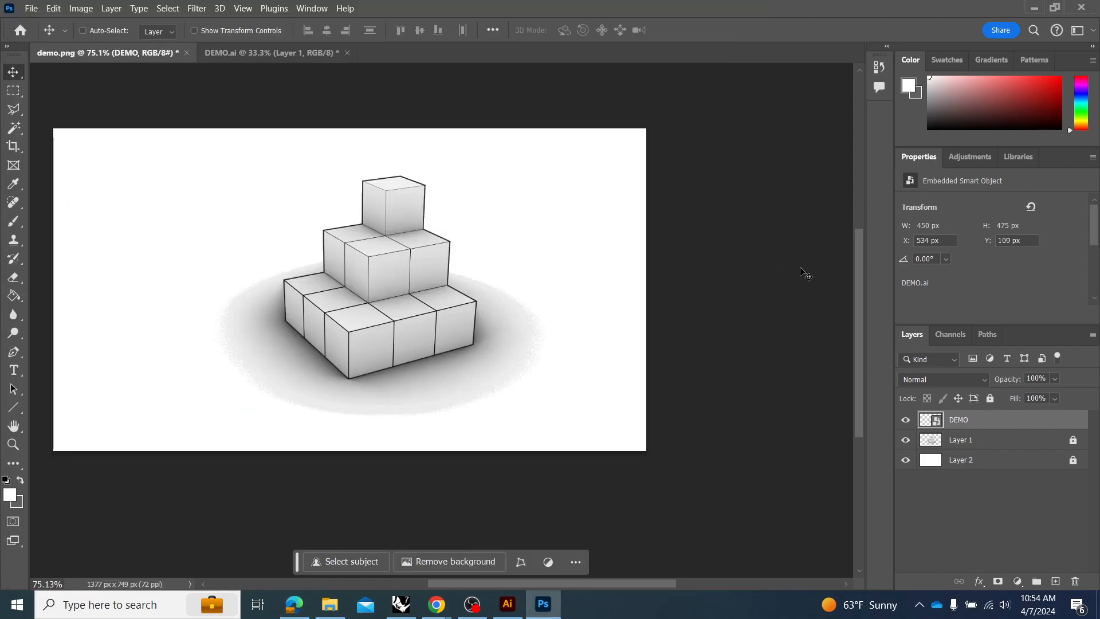